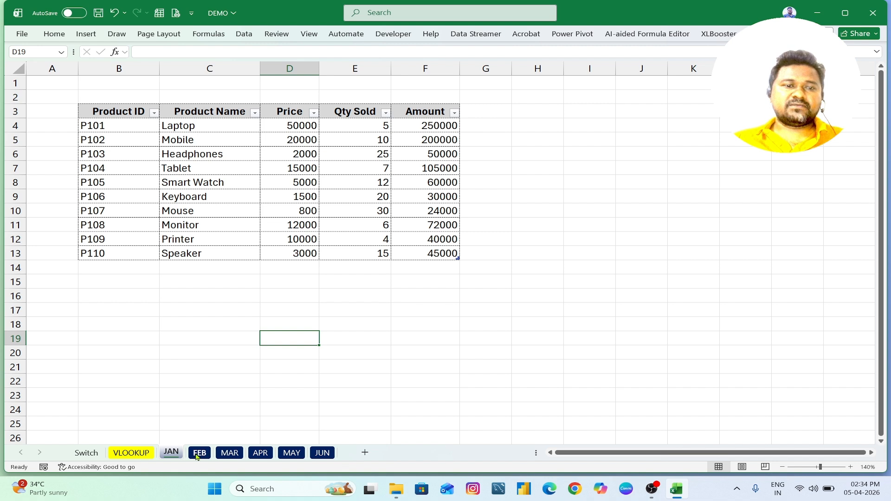
Examine the product sales tables on the monthly sheets from JAN to JUN
click(199, 452)
click(171, 452)
click(355, 353)
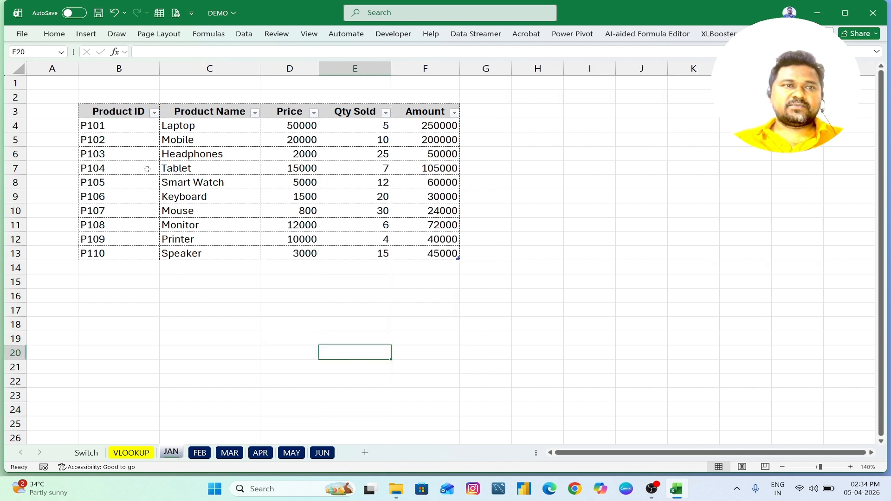
click(199, 452)
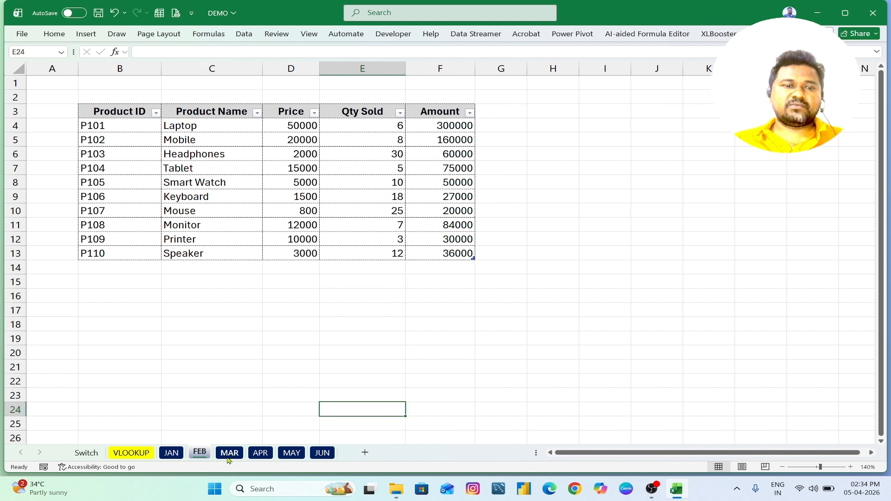
drag(136, 116, 469, 241)
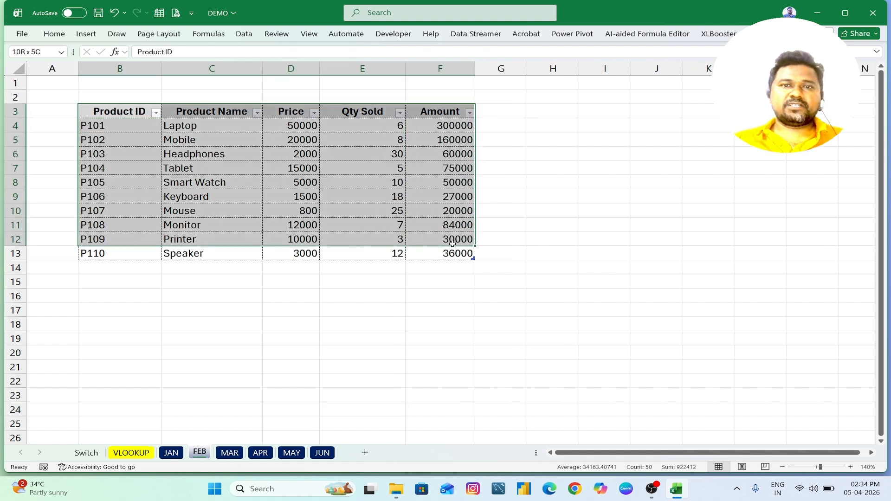
click(230, 453)
click(260, 452)
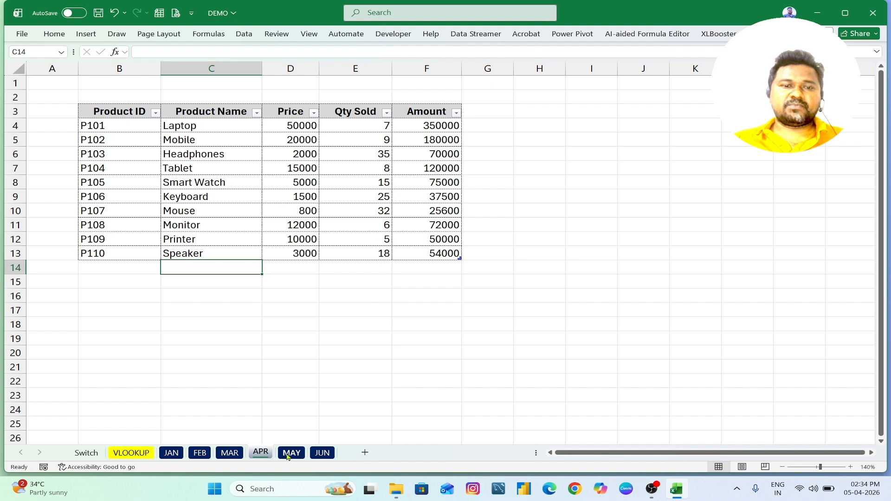
click(291, 453)
click(322, 452)
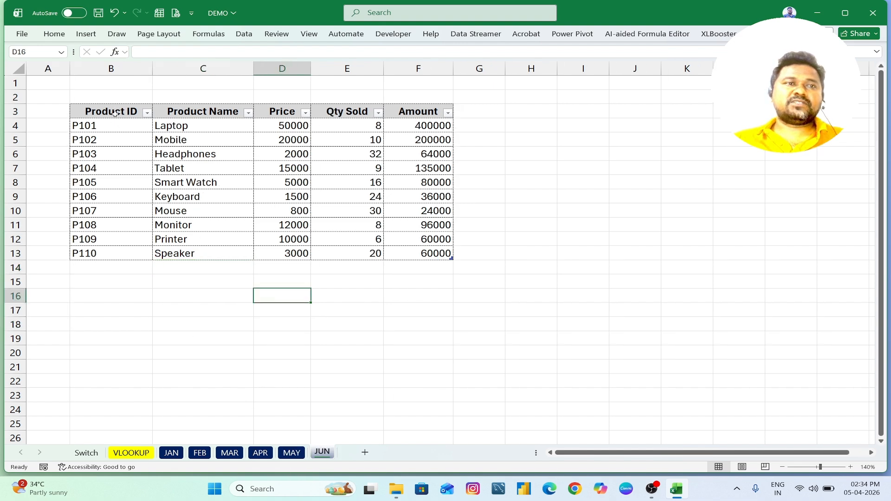
drag(115, 113, 423, 251)
click(265, 375)
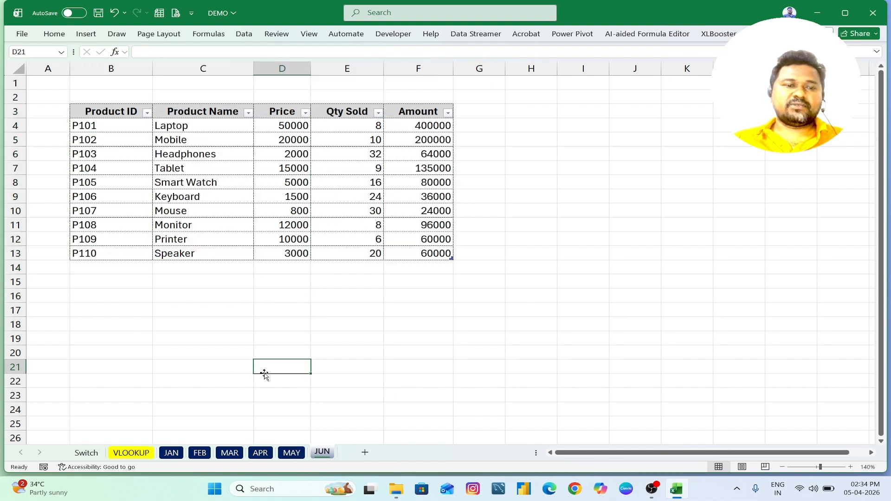
click(177, 455)
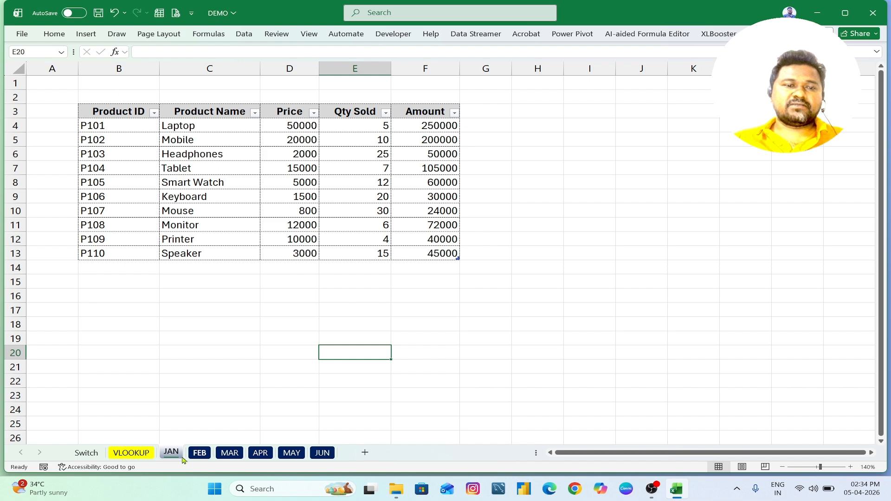
On the VLOOKUP sheet, choose MAR as the sheet to search and P104 as the product ID, and check the returned row
click(132, 453)
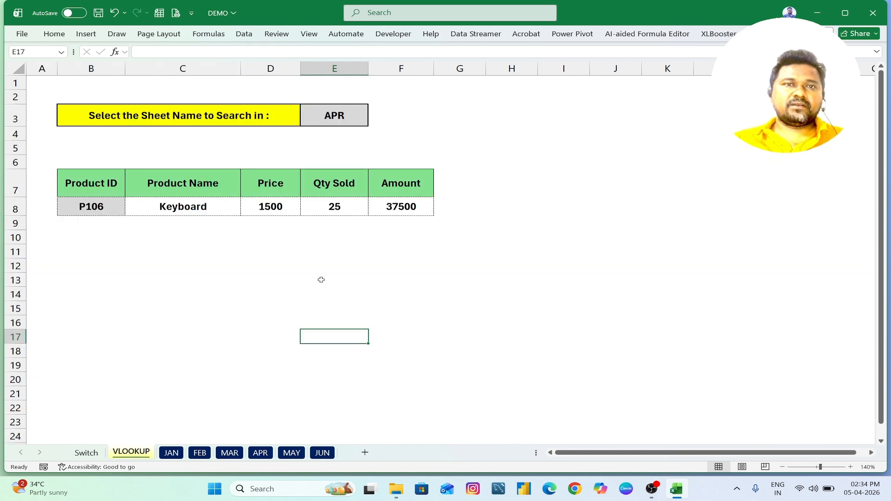
click(351, 119)
click(374, 123)
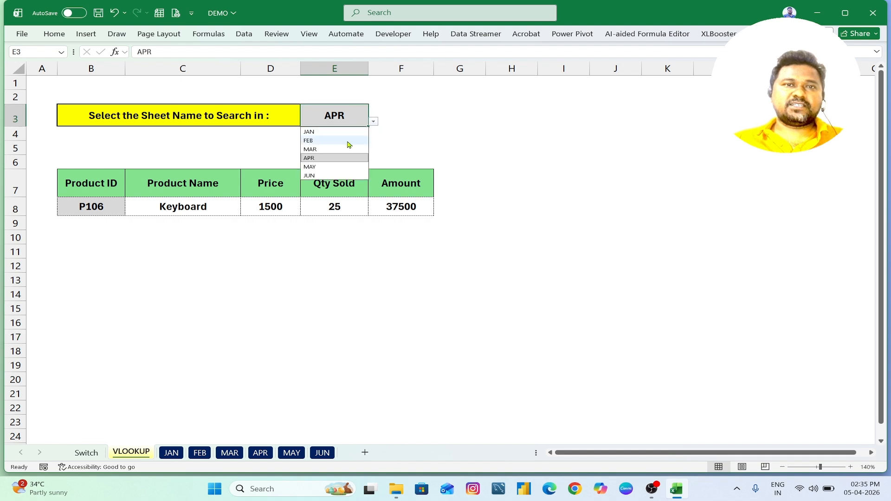
click(317, 149)
click(123, 210)
click(130, 210)
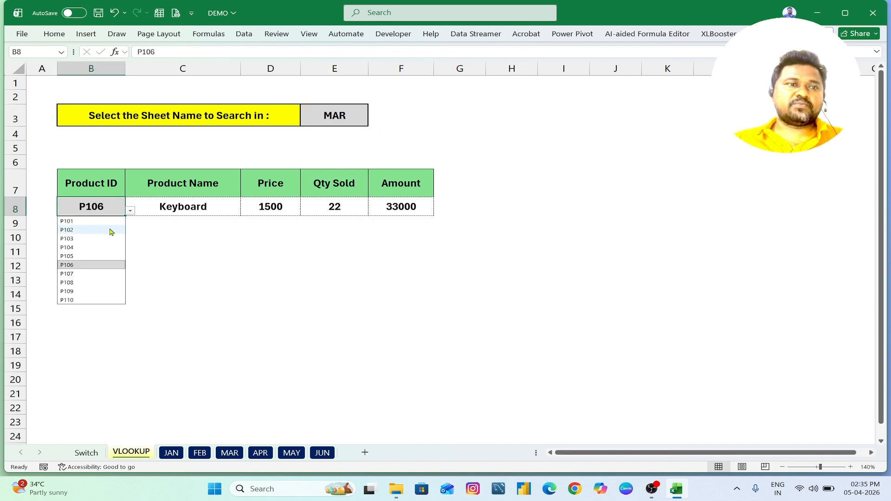
click(79, 252)
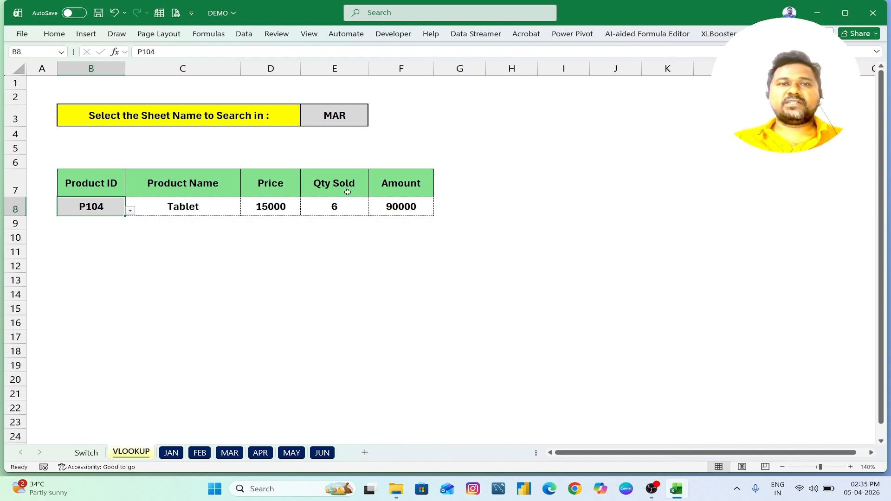
click(392, 191)
drag(186, 211, 375, 207)
click(221, 269)
Look up product ID P107 and finally P105 in the lookup row, and check the returned details
click(106, 205)
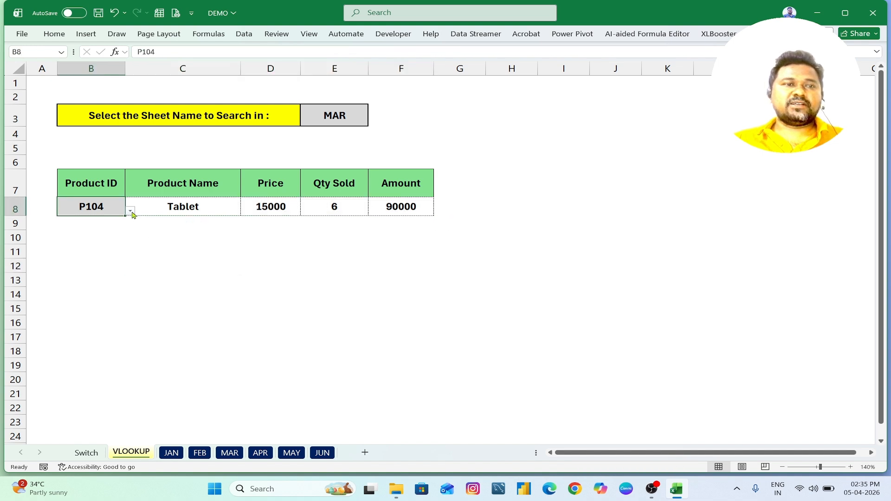
click(131, 210)
click(71, 269)
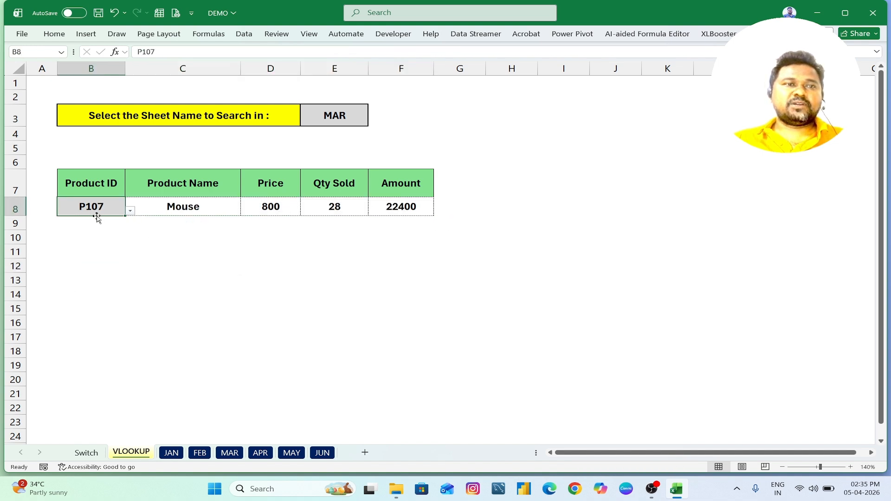
click(130, 211)
click(88, 256)
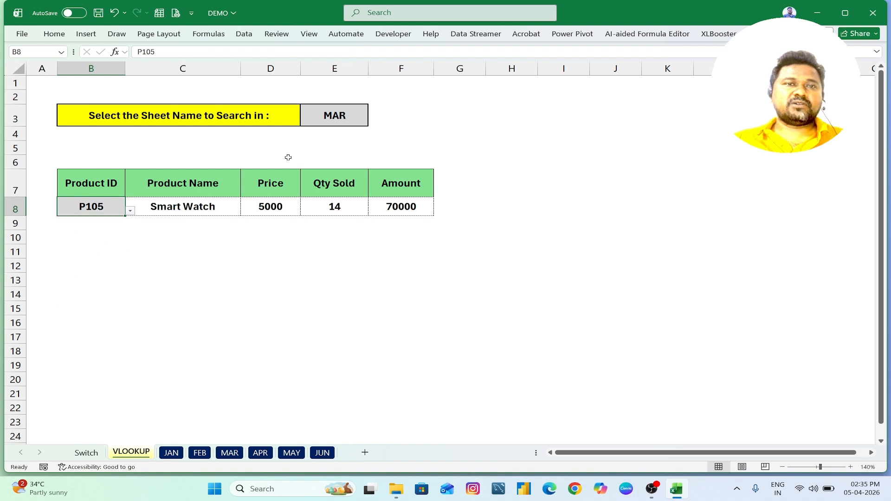
drag(184, 209, 401, 208)
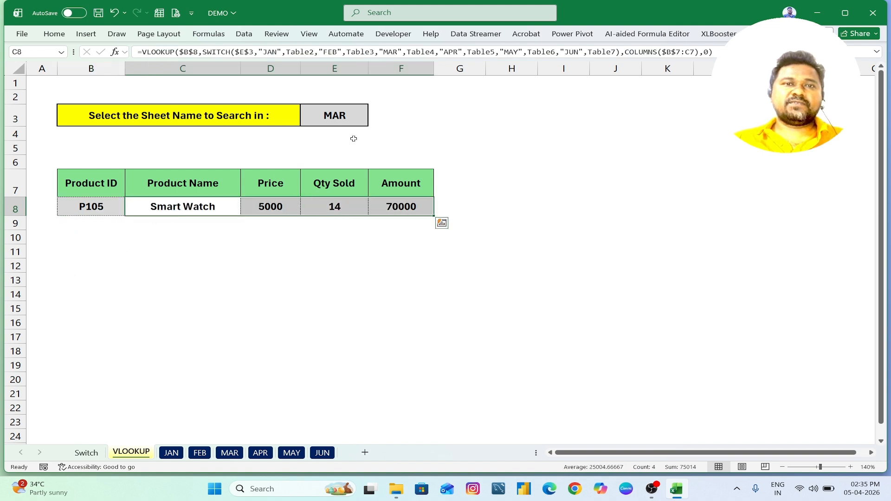
Set the sheet name to search in to APR
click(352, 118)
click(374, 123)
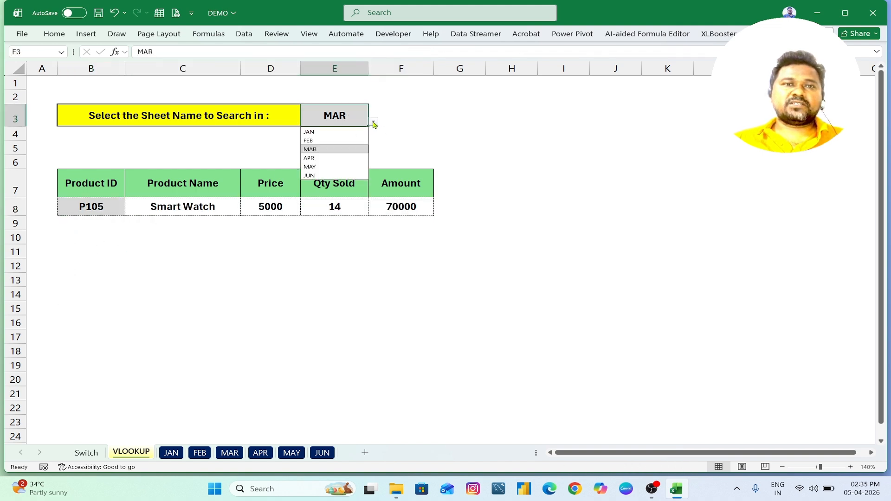
click(328, 157)
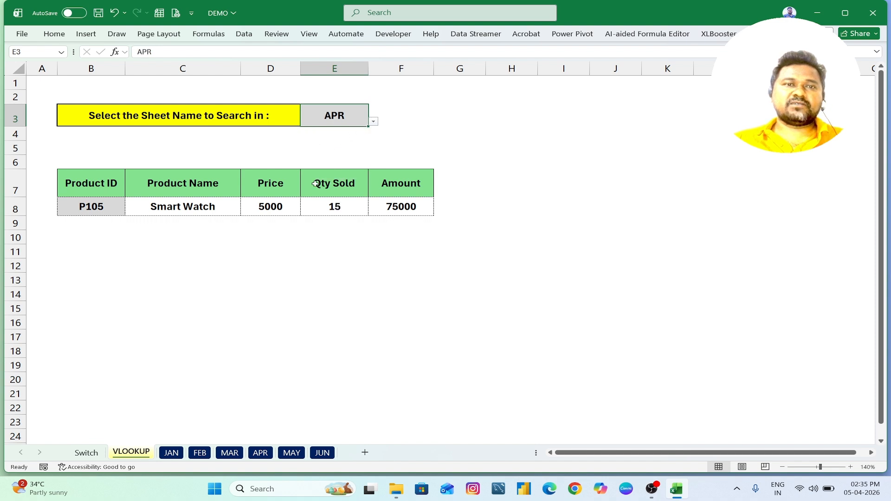
click(106, 237)
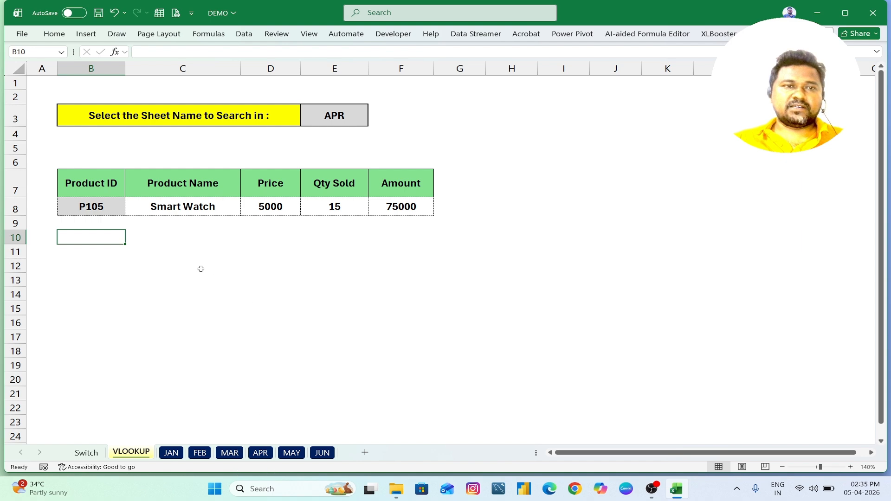
Inspect the Product Name lookup formula and compare the P105 result with the P105 row on the APR sheet
click(177, 209)
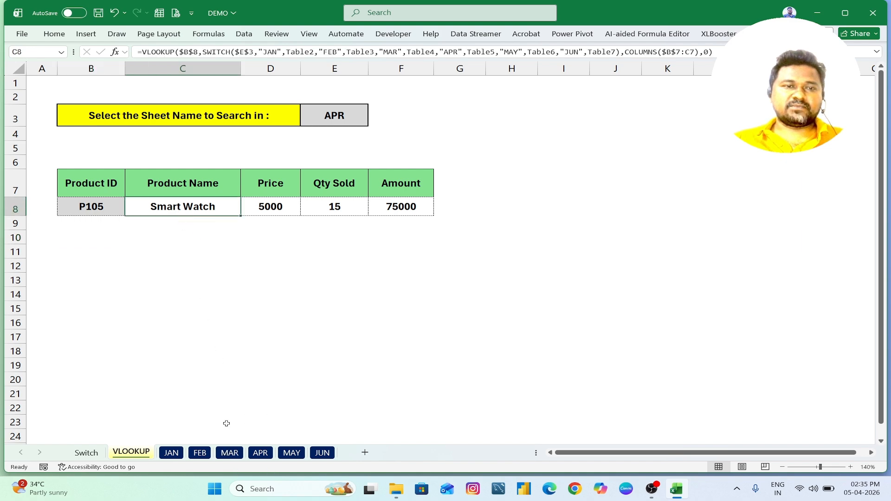
click(108, 210)
click(260, 453)
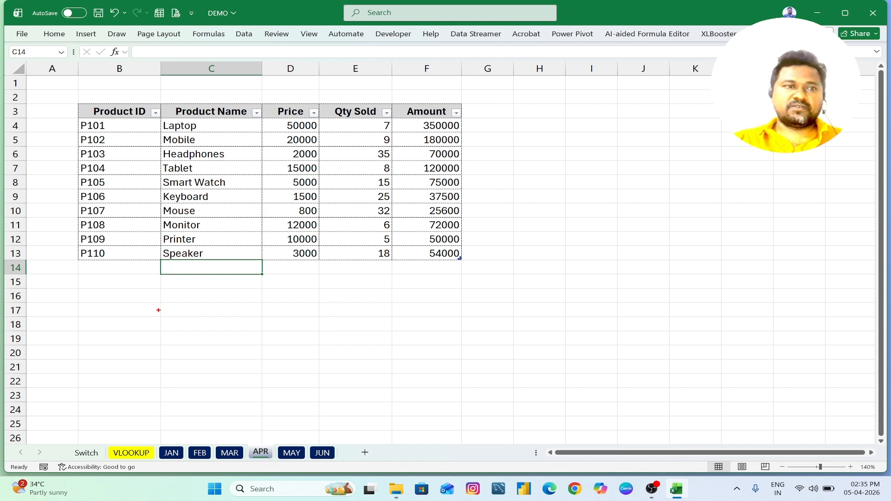
mouse_move(67, 175)
mouse_down()
mouse_move(213, 189)
mouse_move(473, 189)
mouse_up()
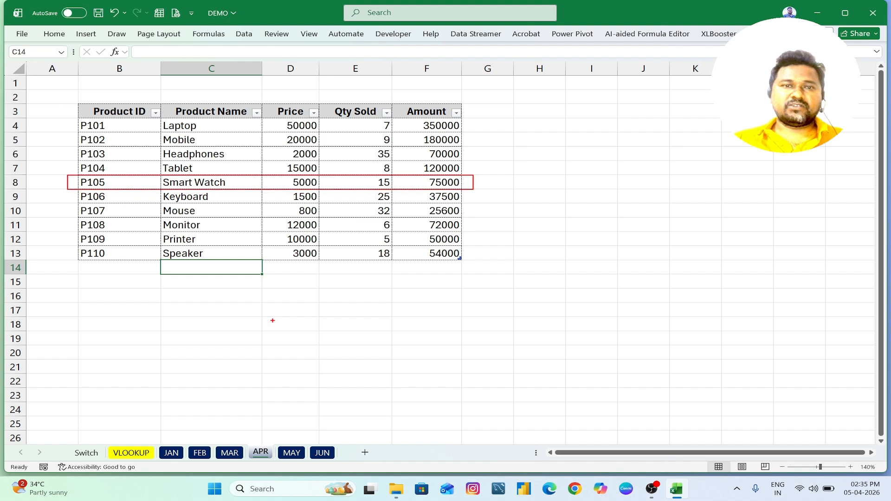
key(Escape)
click(132, 455)
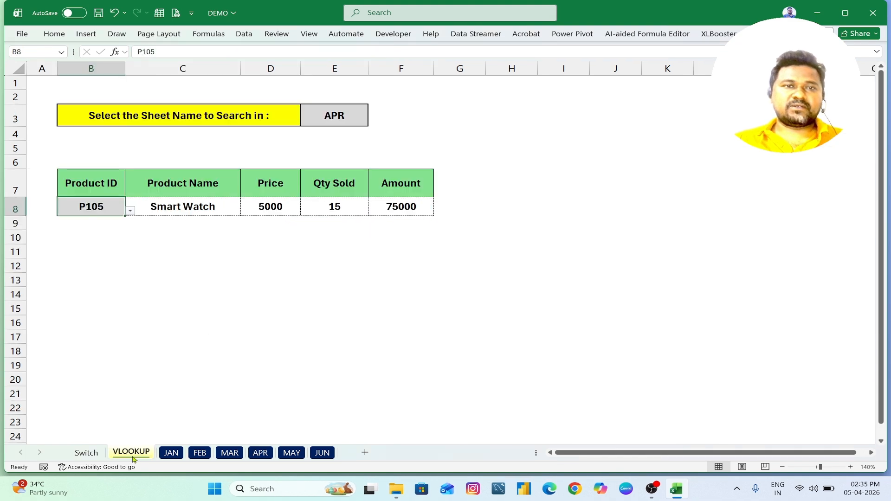
click(409, 207)
click(164, 262)
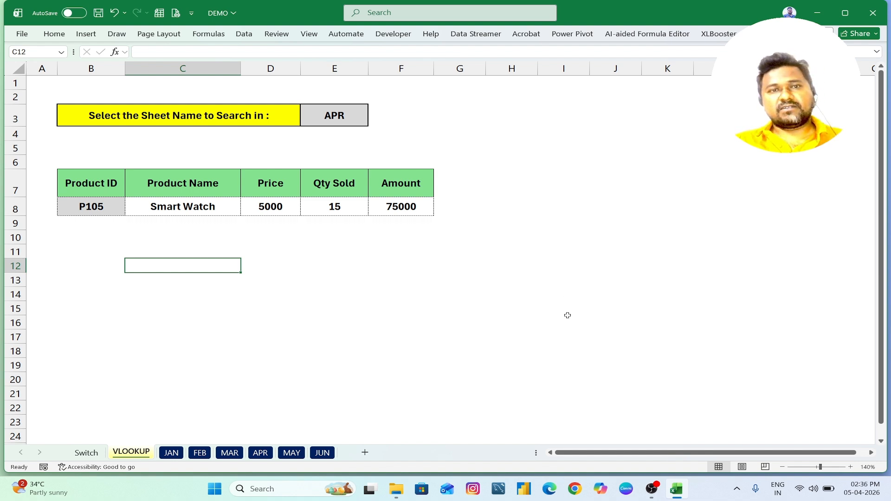
click(782, 377)
click(716, 494)
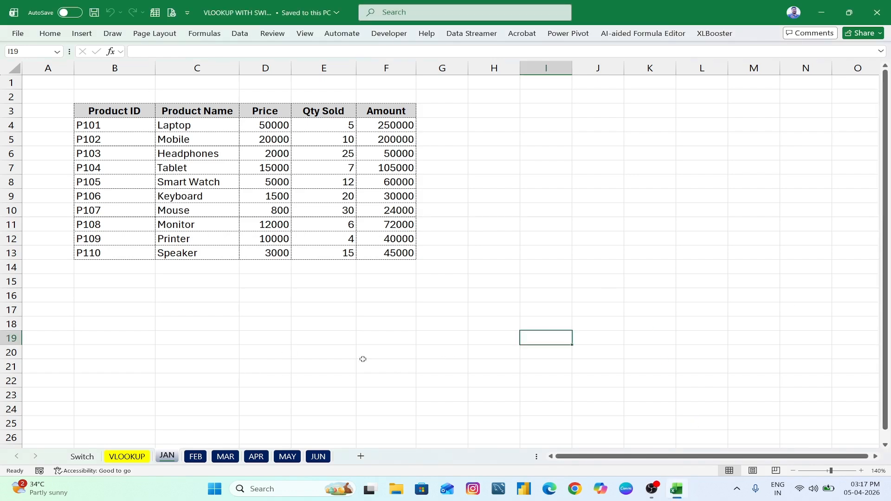
Review the plain product data ranges on the monthly sheets, ending with the JAN sheet
click(195, 457)
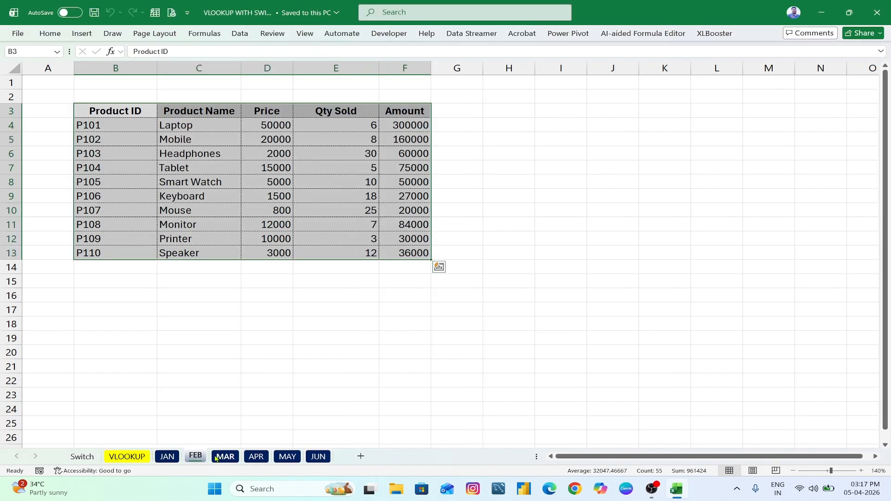
click(226, 456)
click(317, 456)
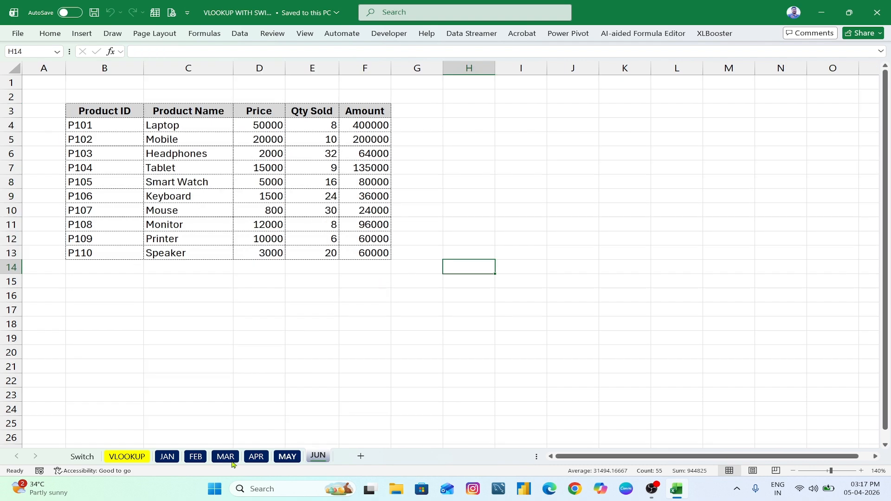
click(167, 457)
click(208, 355)
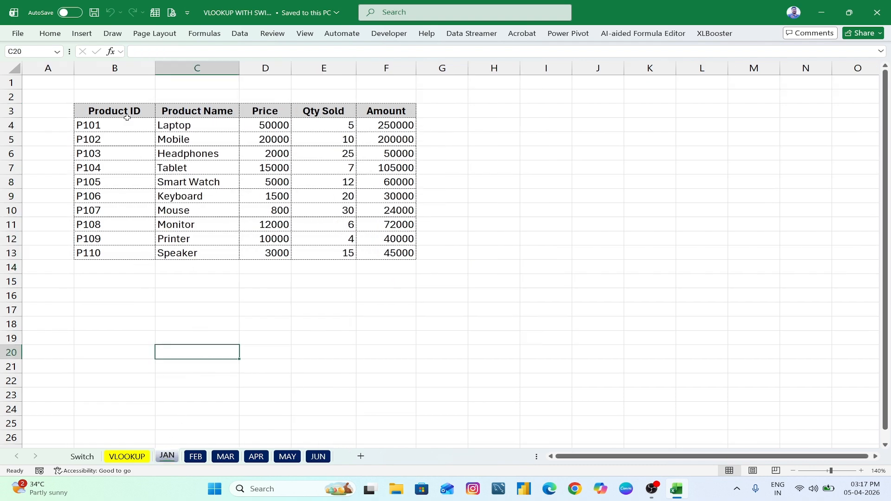
drag(127, 116, 258, 254)
click(248, 300)
click(236, 183)
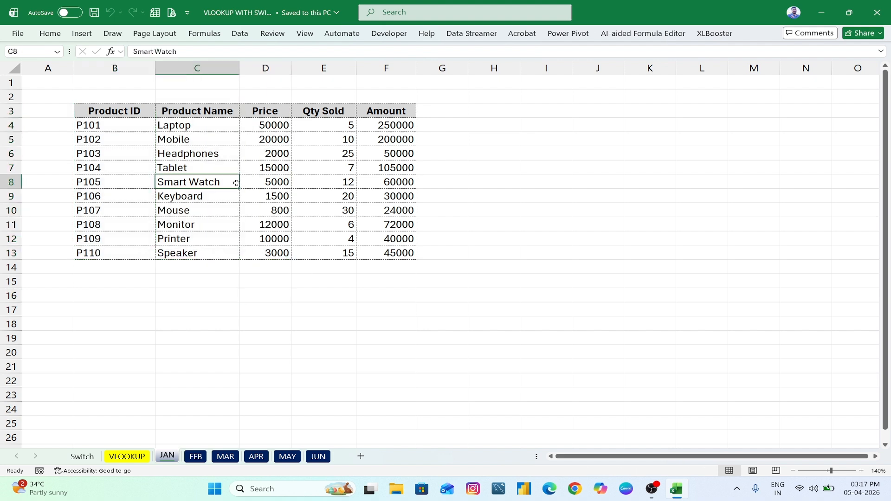
click(523, 228)
Try Select All from inside the JAN data range and from an empty cell outside it
click(271, 188)
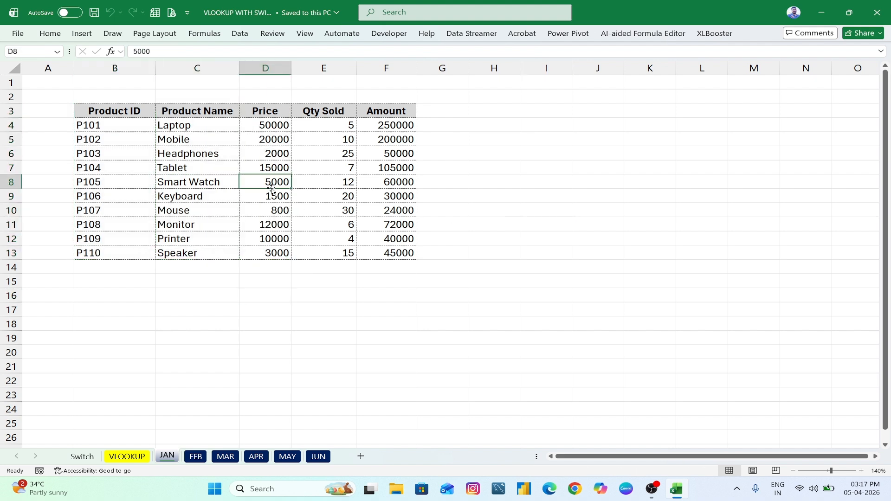
key(ctrl+a)
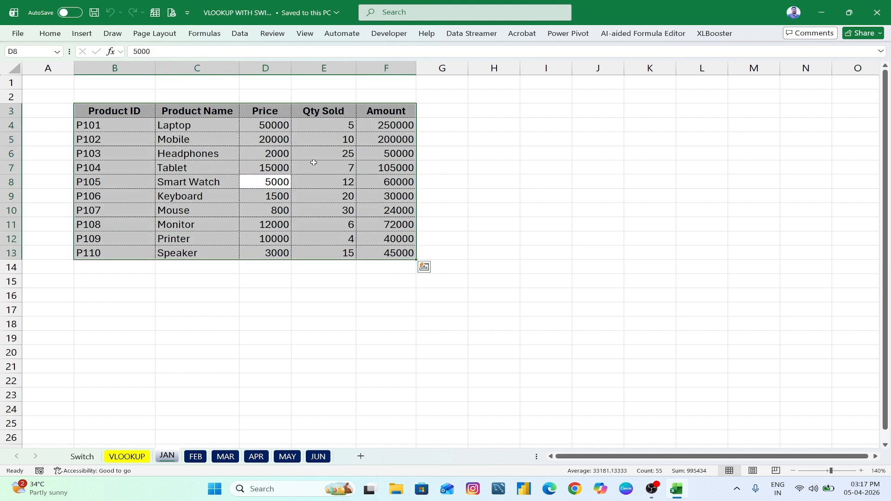
click(496, 279)
key(ctrl+a)
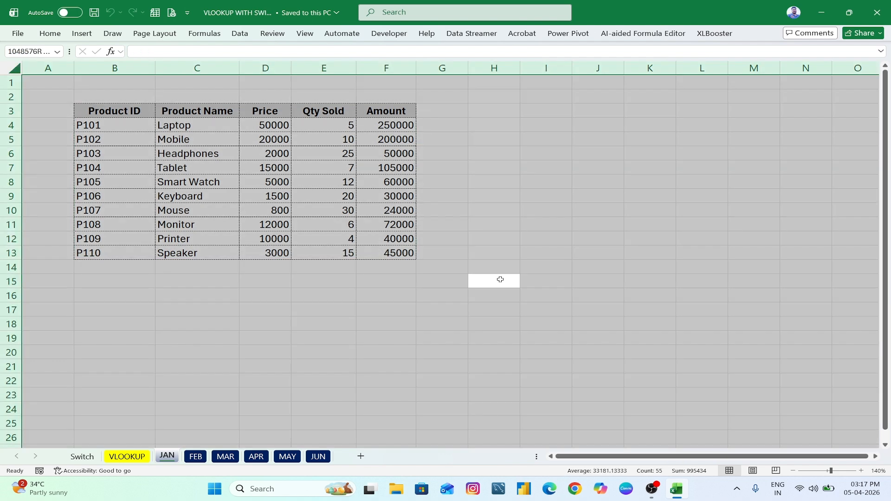
click(452, 336)
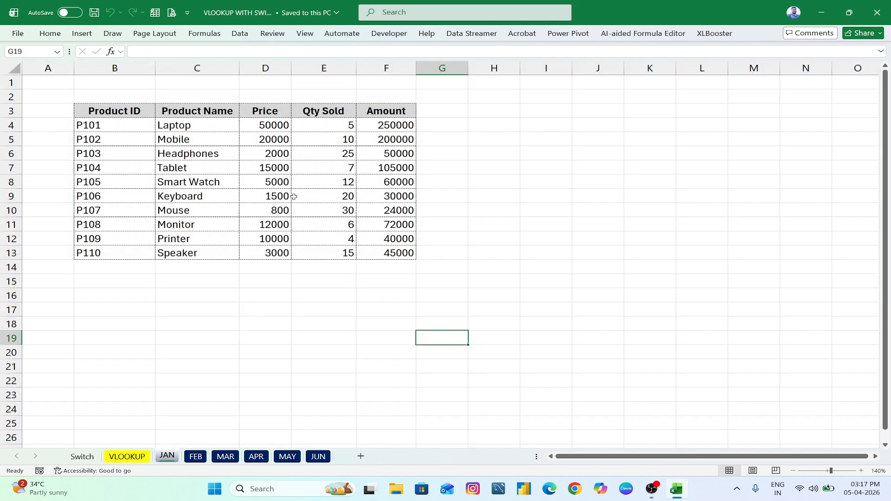
Convert the JAN product data in B3:F13 into a table that uses its first row as headers
click(273, 184)
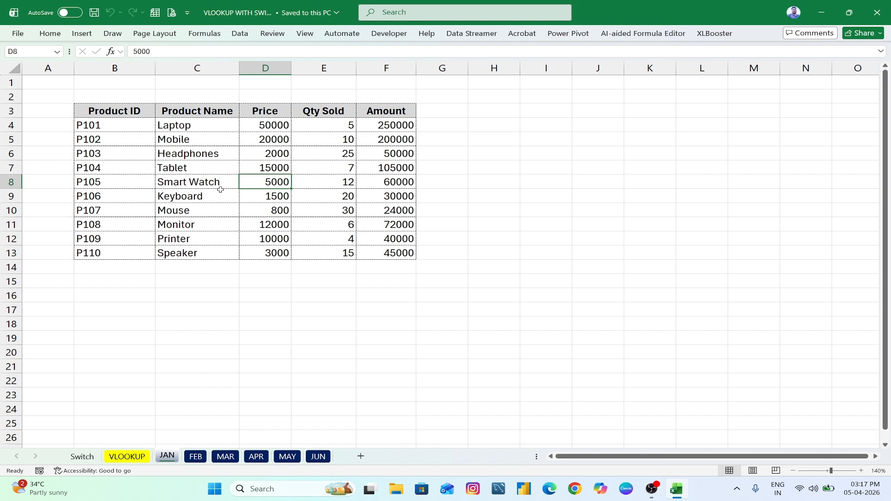
key(ctrl+a)
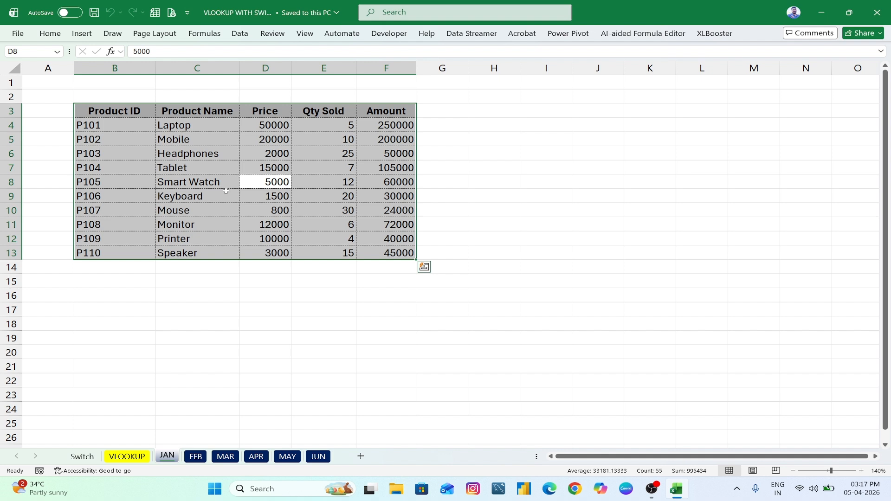
key(ctrl+t)
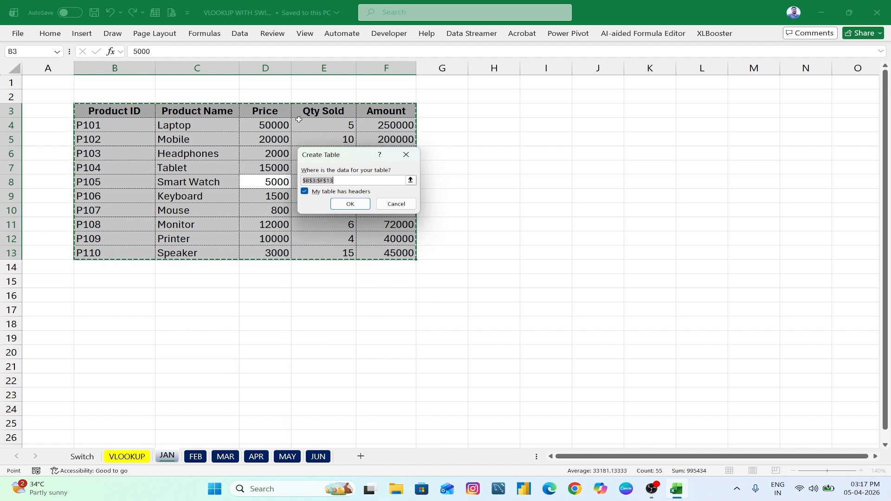
click(304, 194)
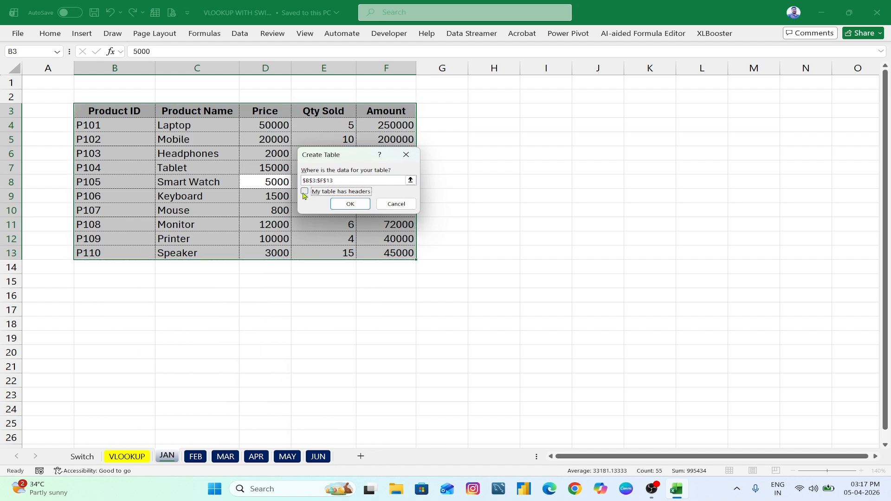
click(349, 203)
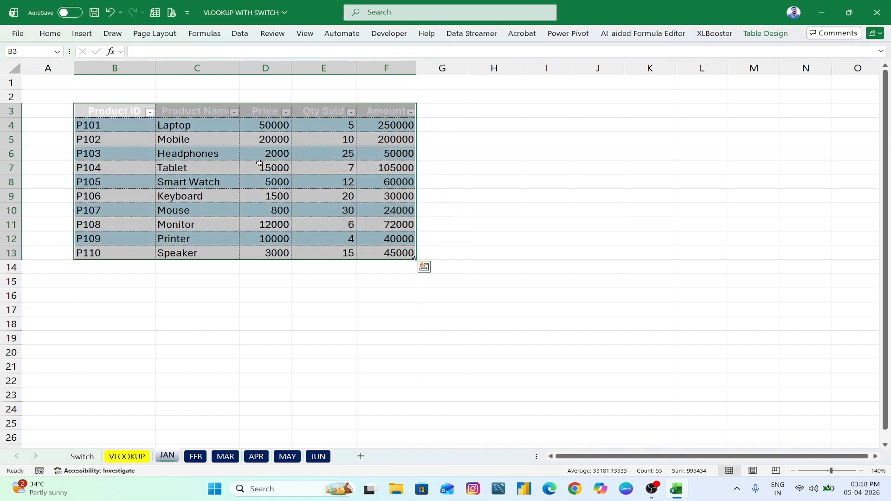
click(250, 310)
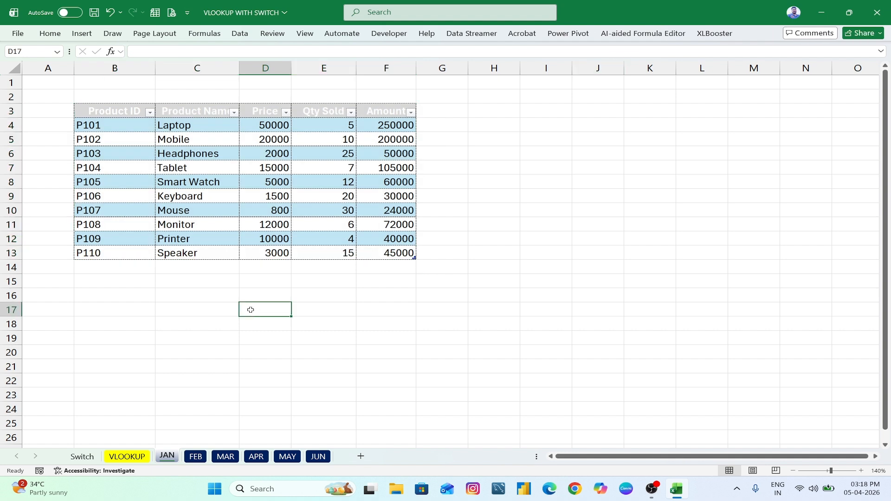
Compare the design options available inside and outside the JAN table and check the table's name
click(267, 192)
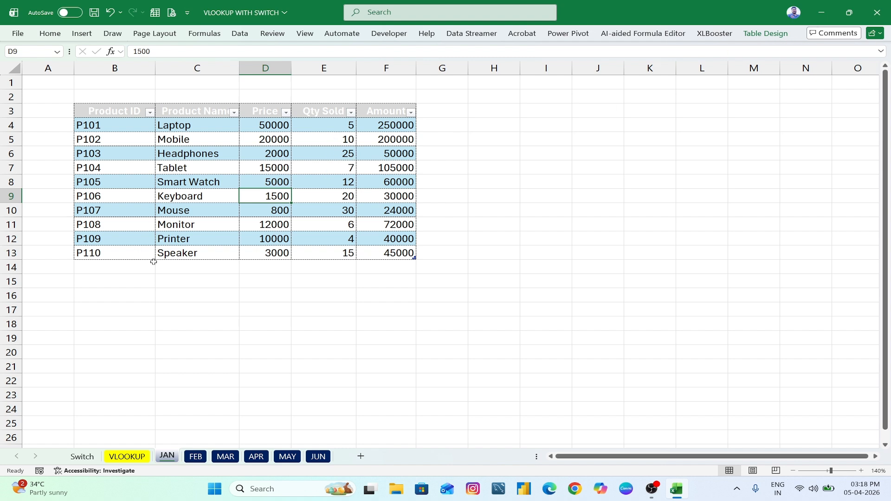
click(186, 313)
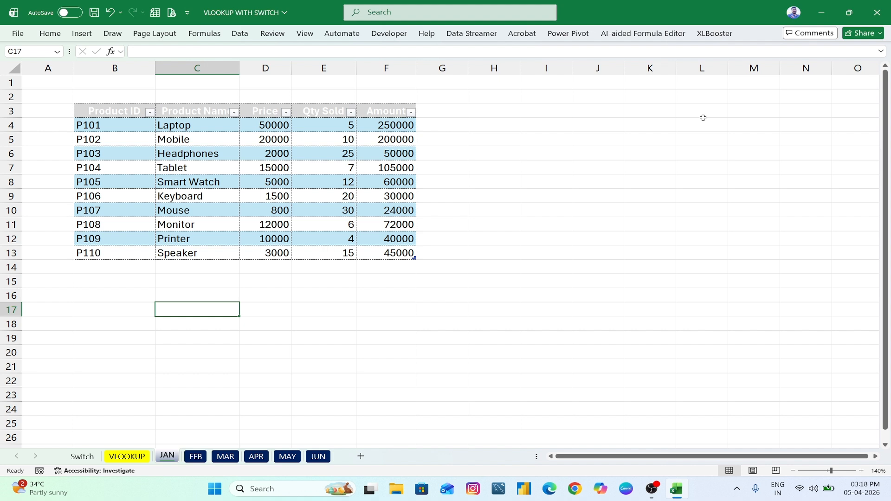
click(255, 179)
click(766, 34)
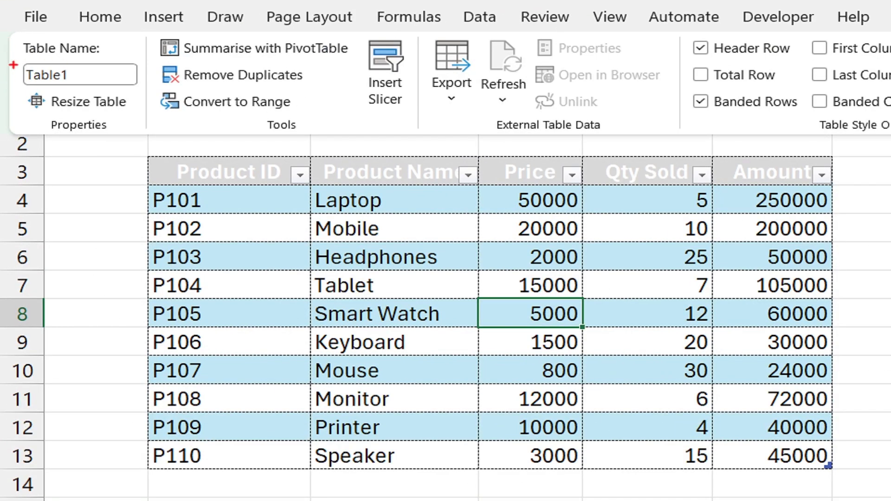
drag(13, 64, 99, 91)
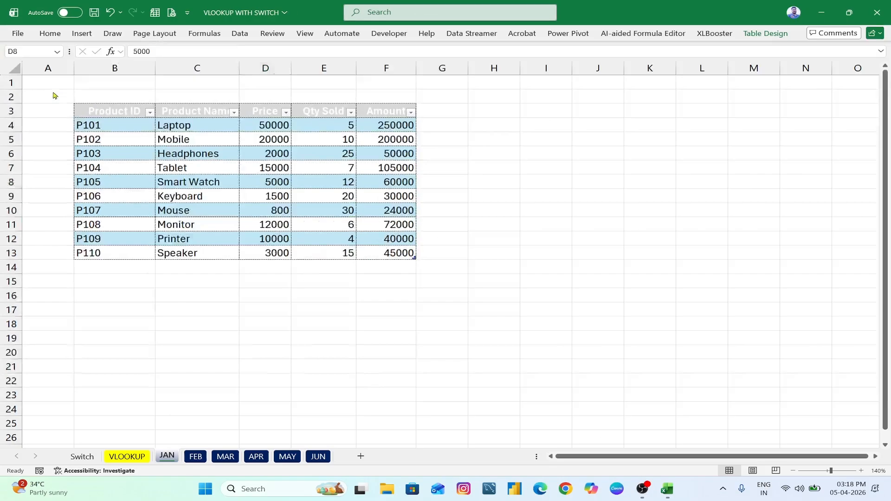
click(744, 120)
Apply the first, plain Light table style to the JAN table and review its table name
click(326, 130)
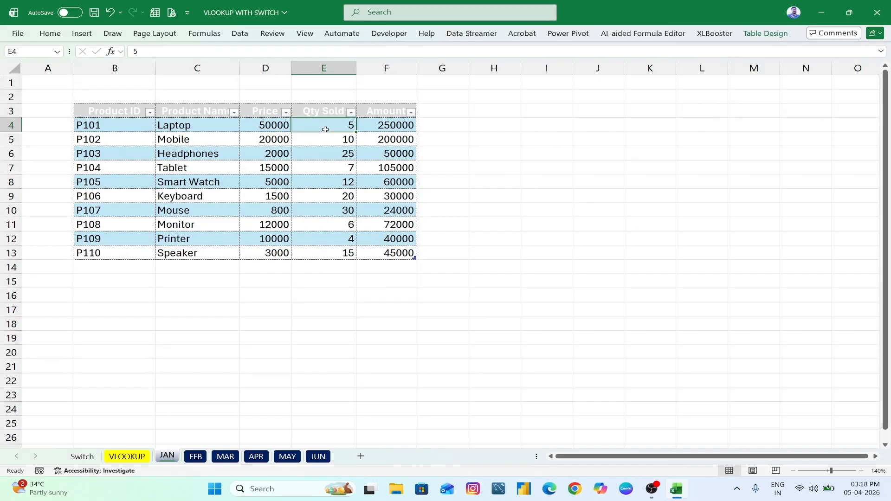
click(765, 34)
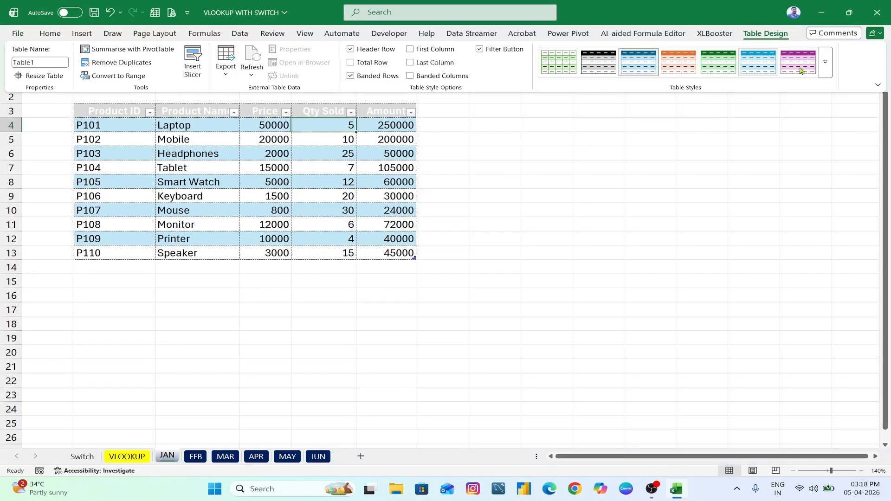
click(825, 64)
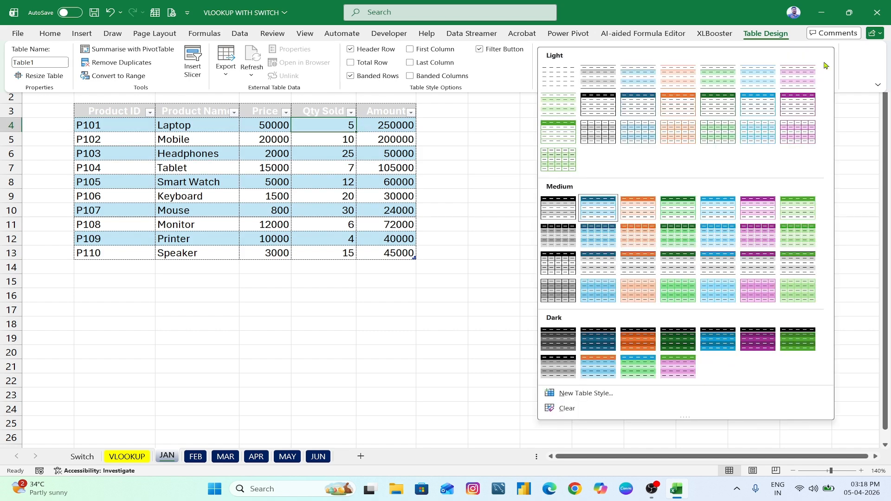
click(562, 87)
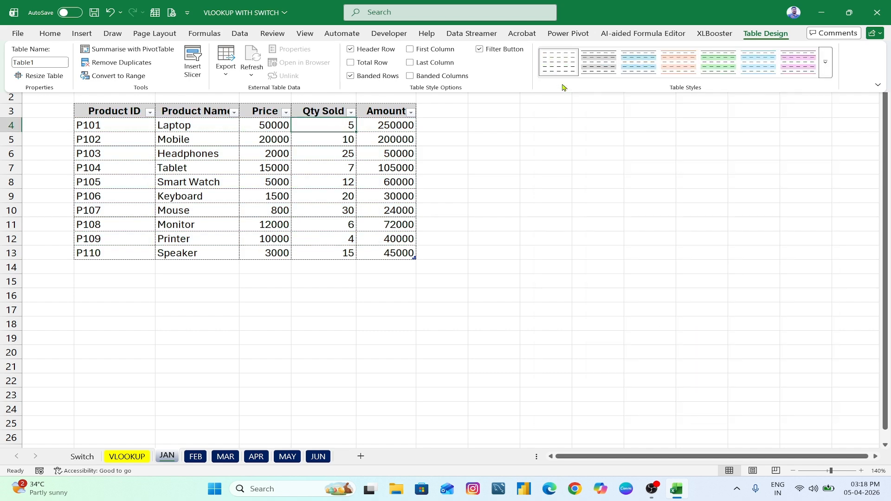
click(826, 62)
click(553, 81)
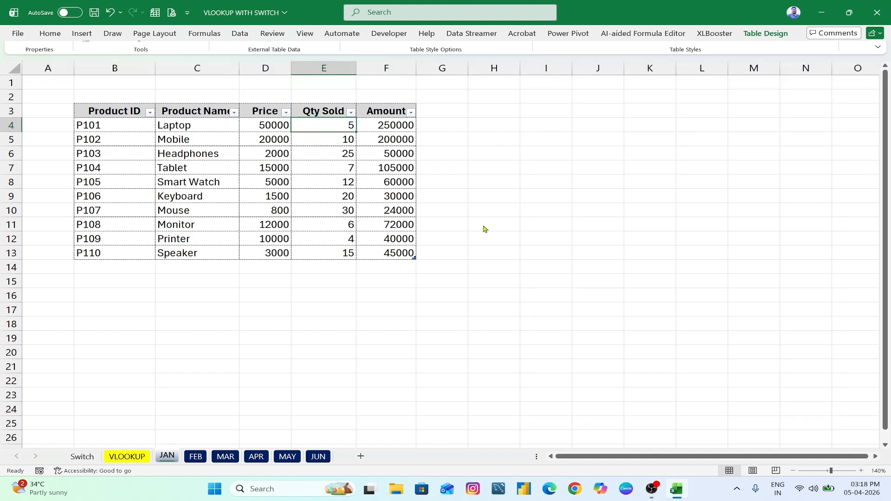
click(318, 138)
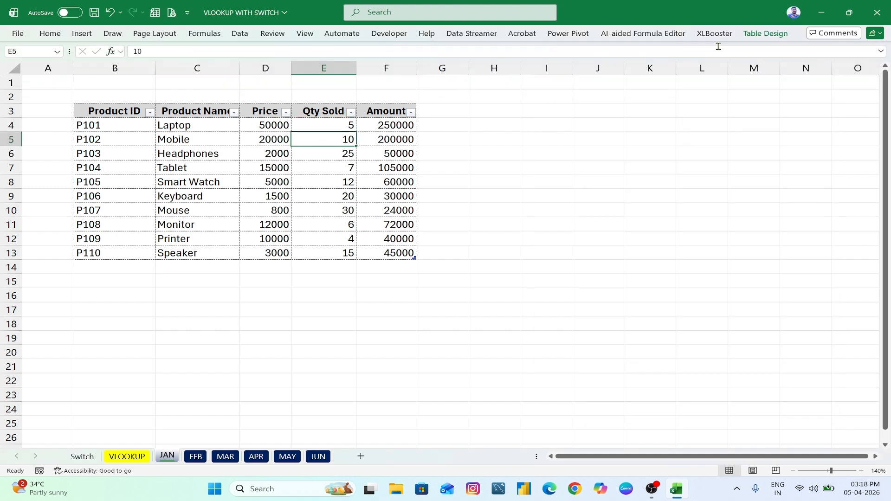
click(765, 33)
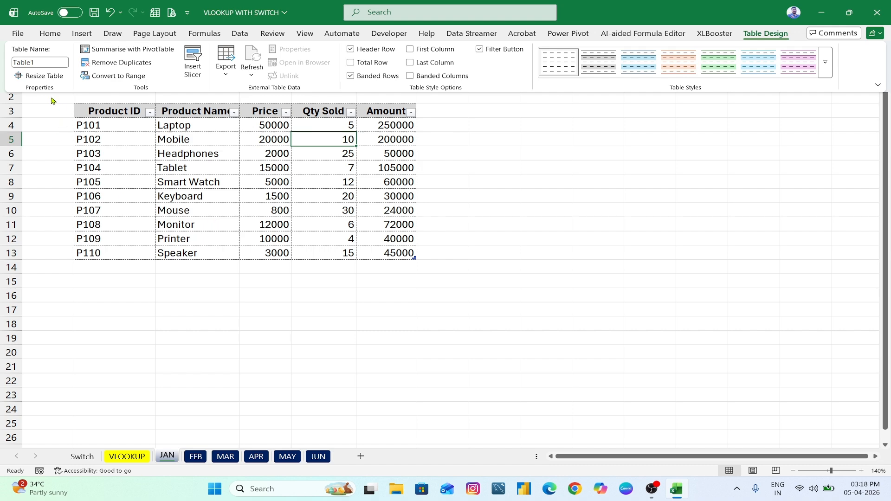
Convert the FEB product data in B3:F13 into a table with headers
click(196, 457)
click(266, 412)
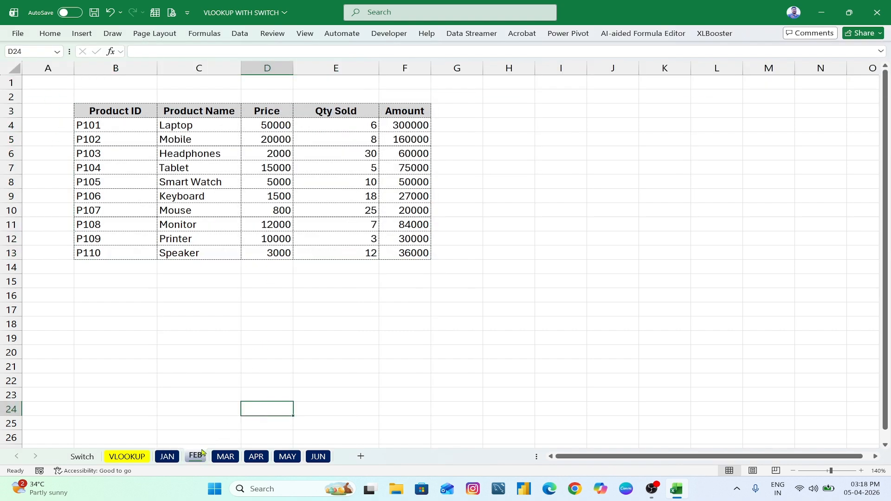
click(269, 206)
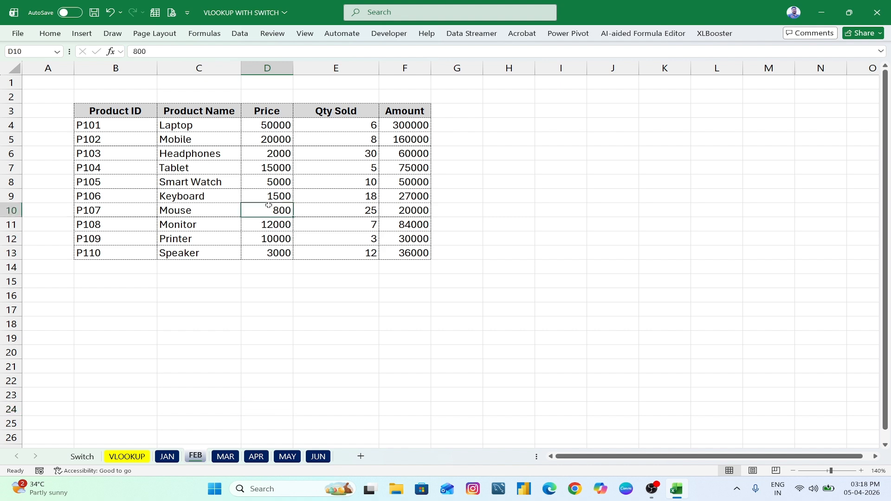
key(ctrl+a)
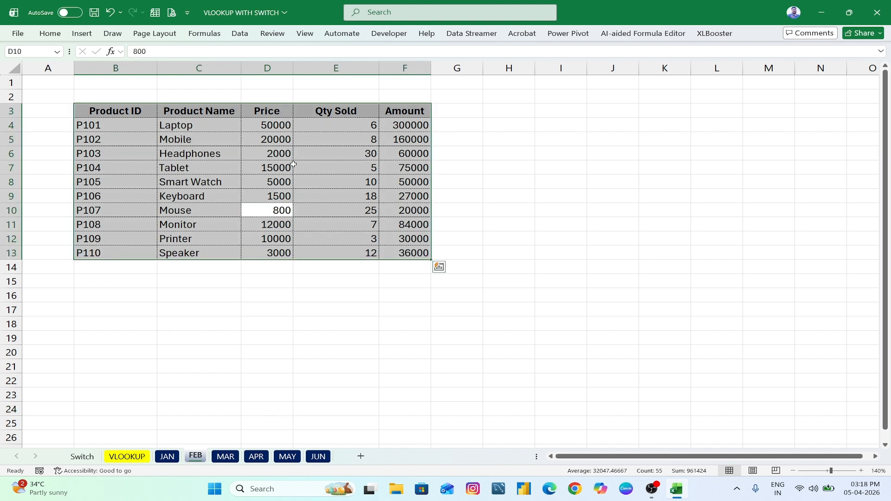
key(ctrl+t)
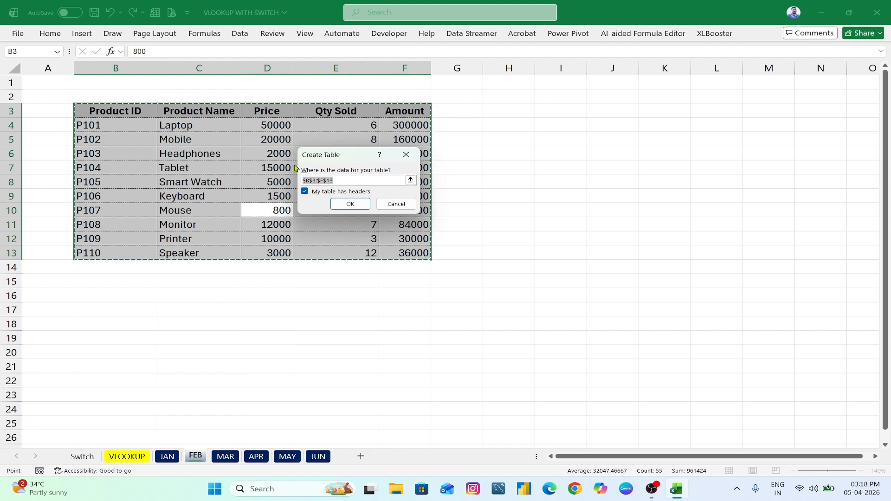
click(345, 203)
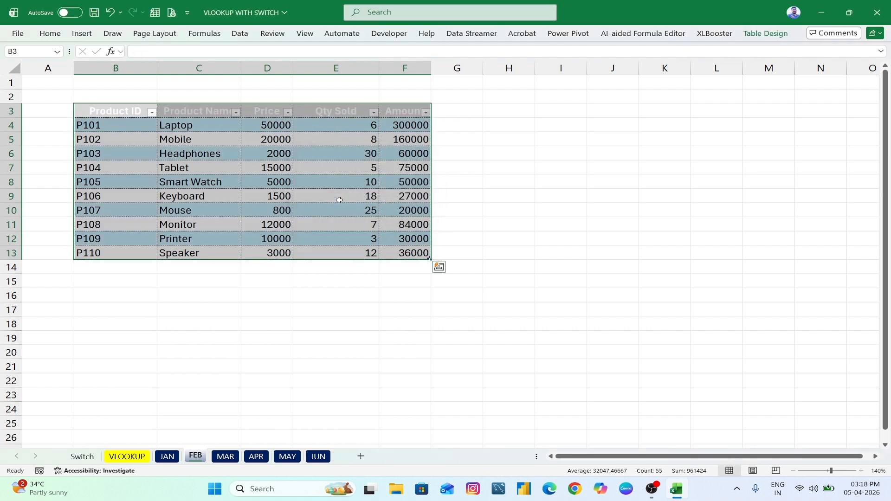
Apply the first, plain Light table style to the FEB table and check its table name
click(765, 33)
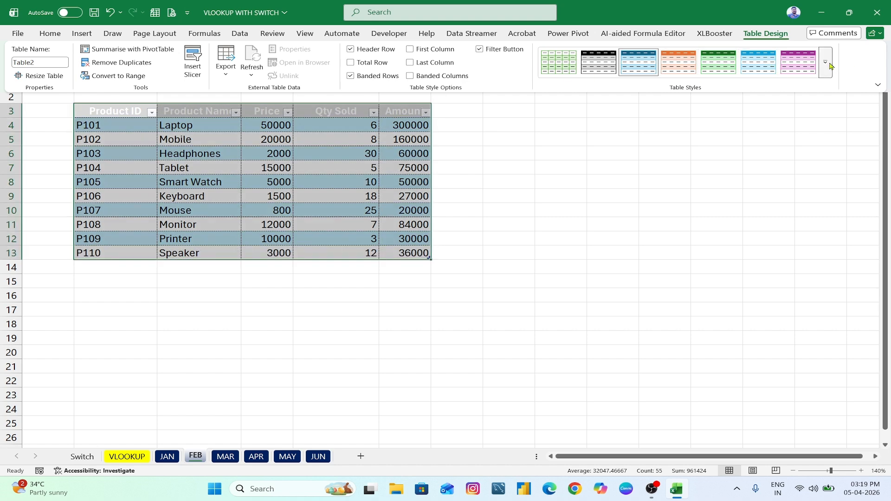
click(825, 63)
click(564, 82)
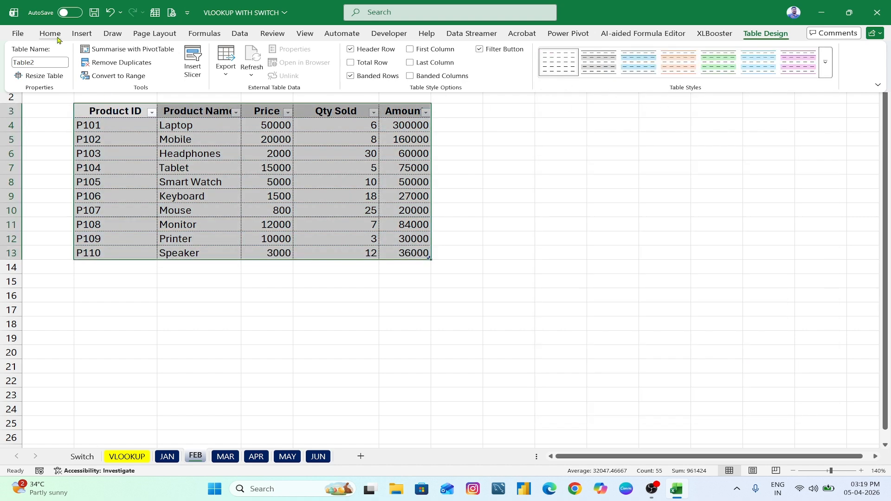
click(53, 62)
click(138, 354)
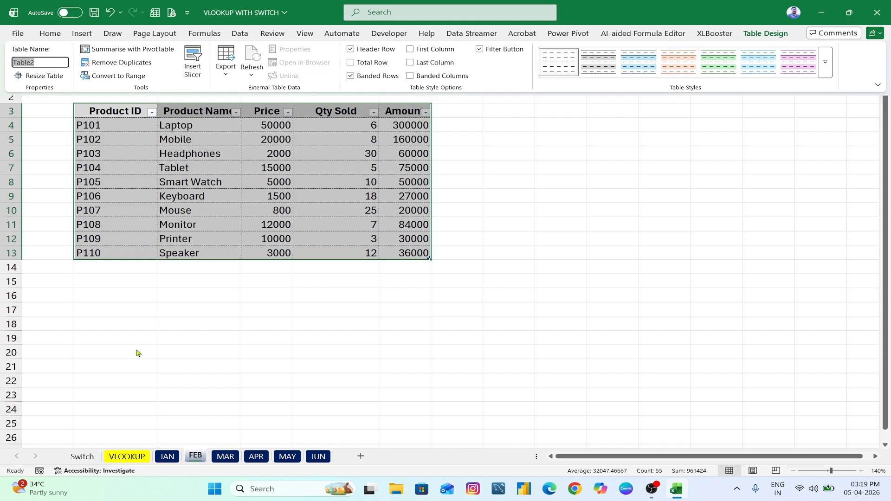
Convert the MAR product data into a table with headers and check its table name
click(225, 457)
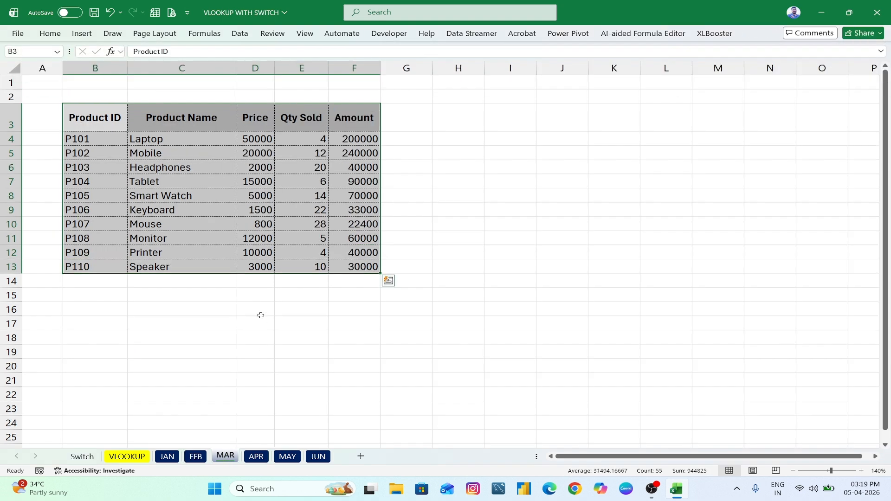
click(267, 224)
key(ctrl+a)
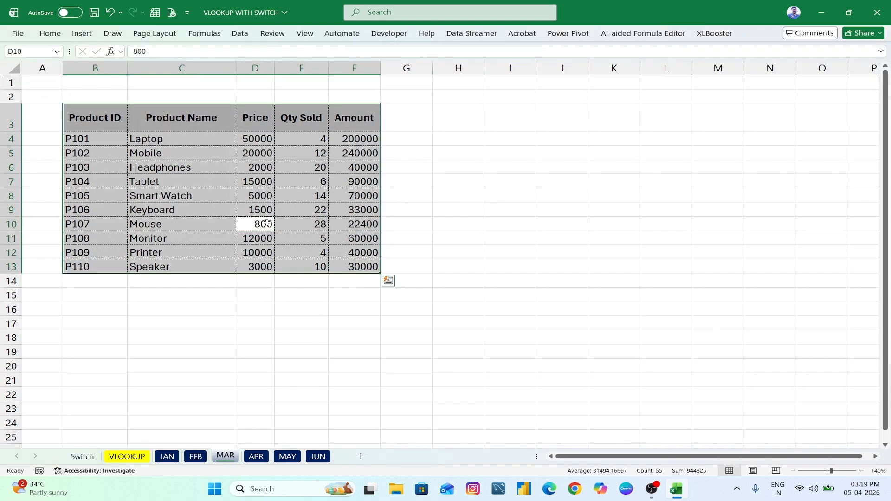
key(ctrl+t)
click(347, 205)
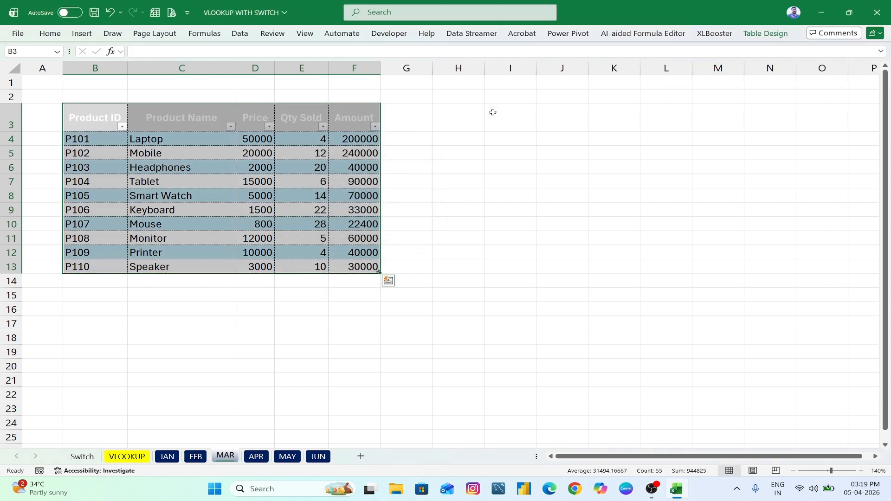
click(761, 33)
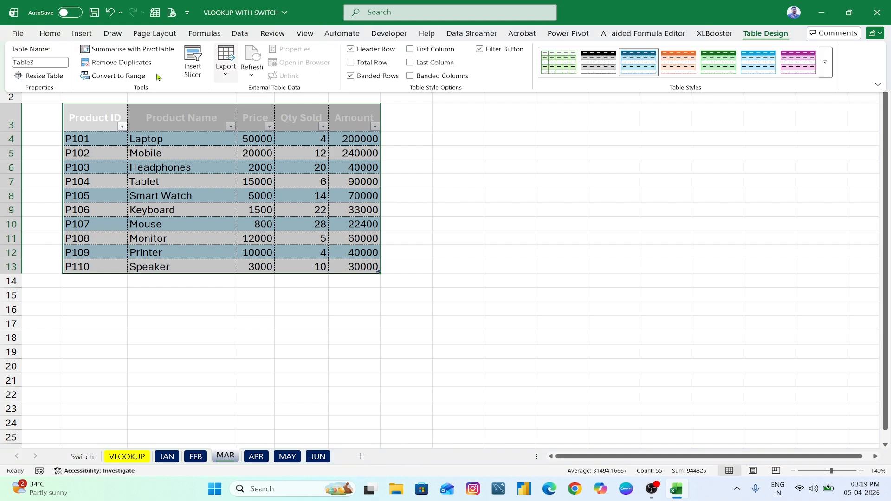
Convert the APR product data in B3:F13 into a table with headers
click(256, 457)
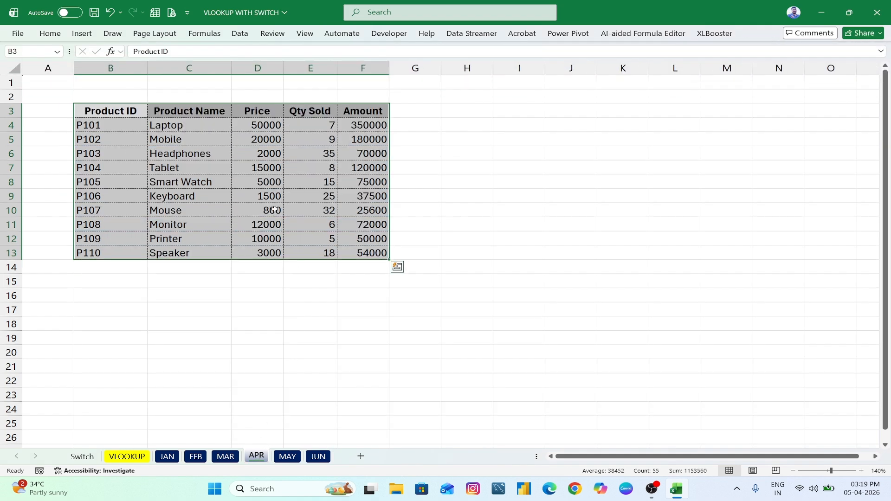
click(275, 210)
key(ctrl+a)
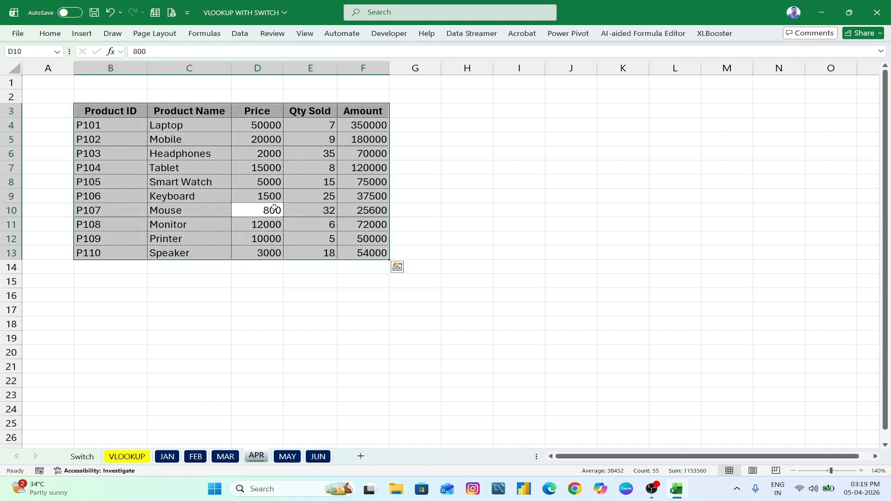
key(ctrl+t)
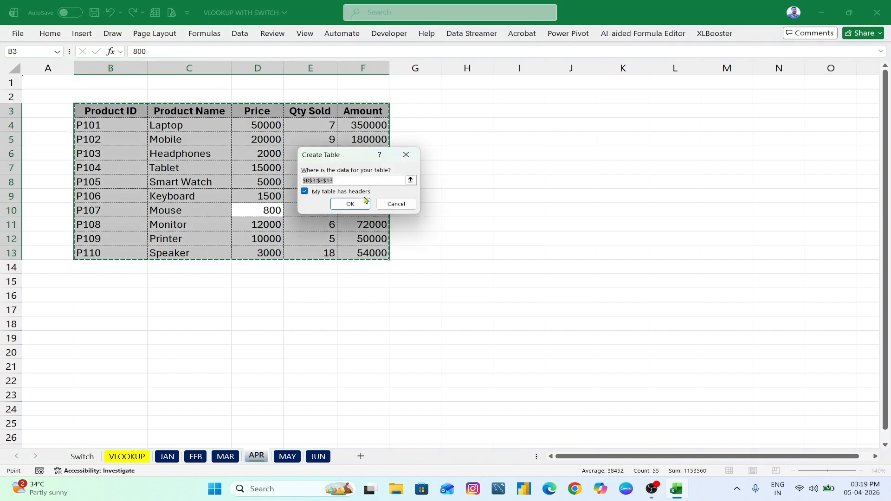
click(350, 204)
Apply the first, plain Light table style to the APR table
click(755, 36)
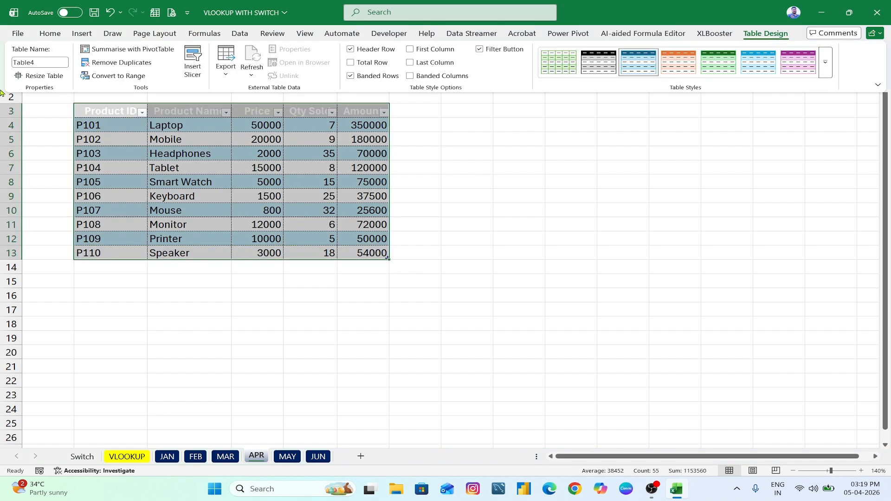
click(825, 62)
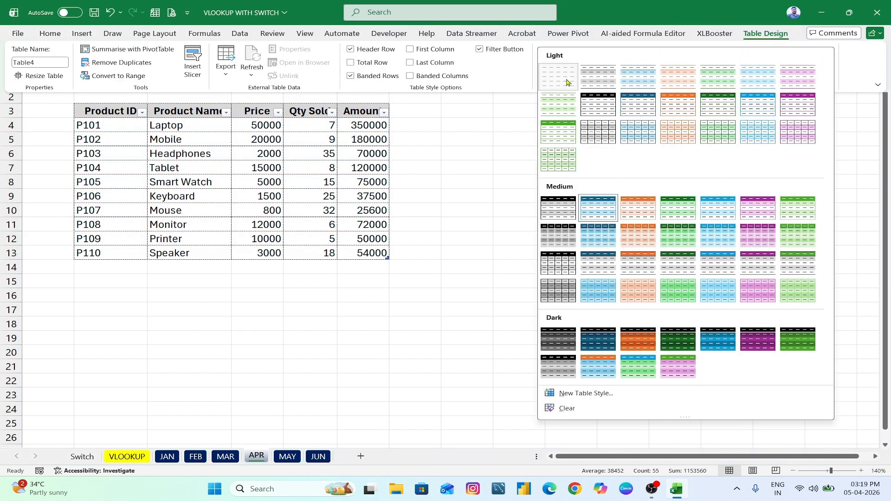
click(566, 82)
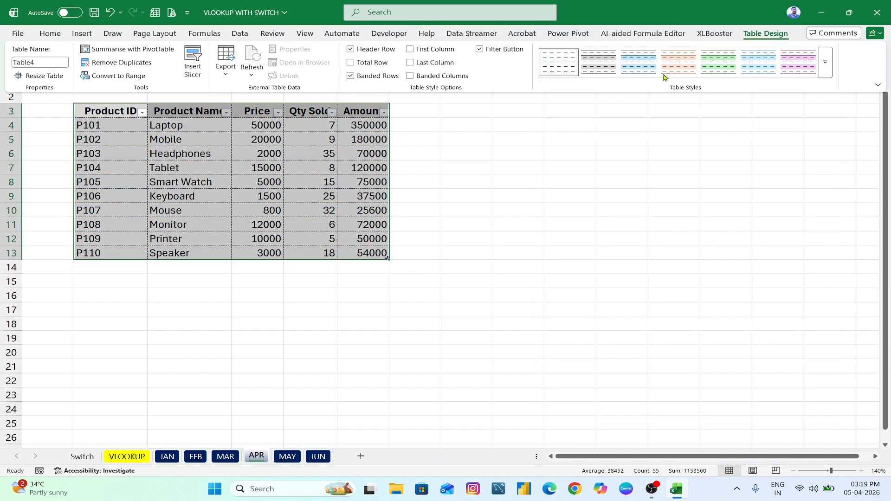
Convert the MAY product data in B3:F13 into a table with headers and check its table name
click(286, 457)
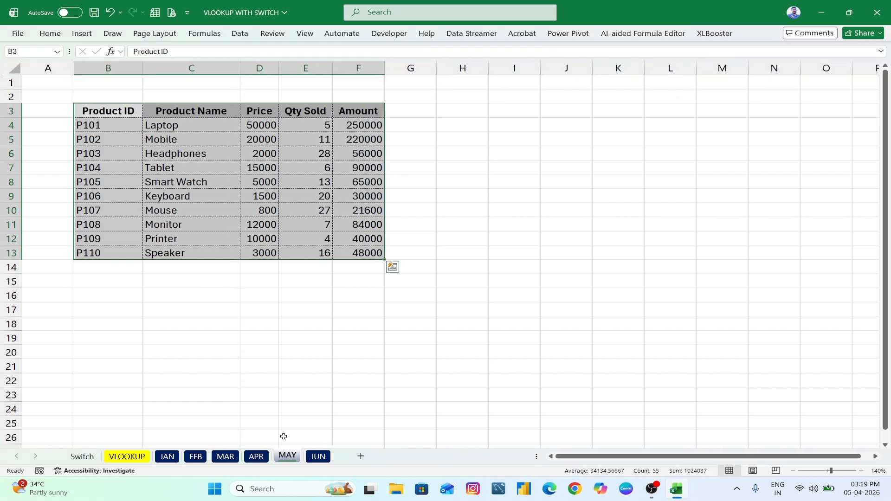
click(284, 195)
key(ctrl+a)
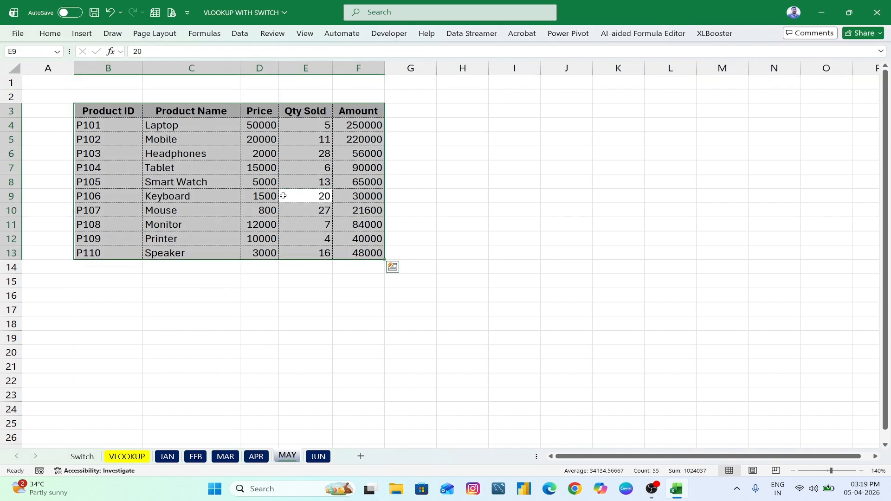
key(ctrl+t)
click(339, 206)
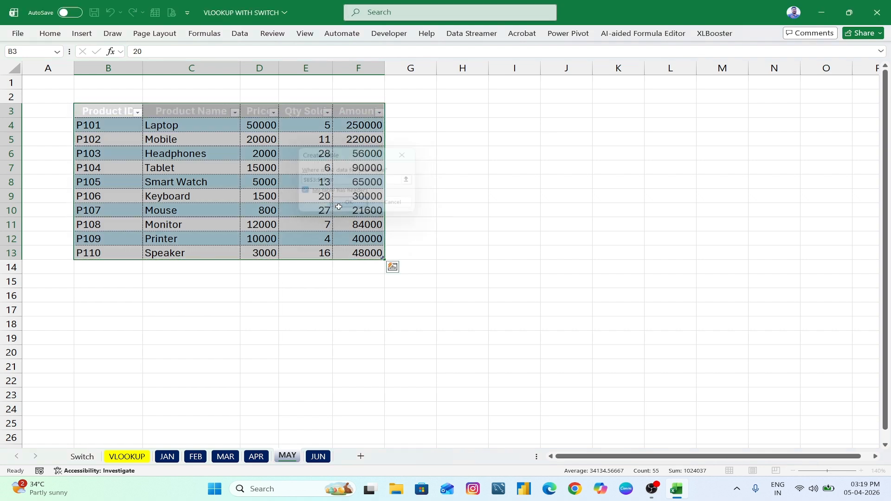
click(778, 38)
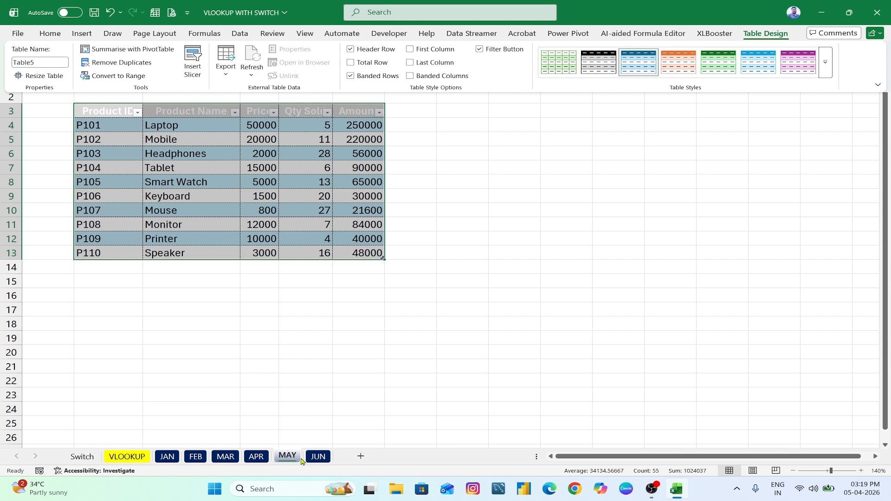
Convert the JUN product data in B3:F13 into a table with headers and check its table name
click(317, 457)
click(317, 457)
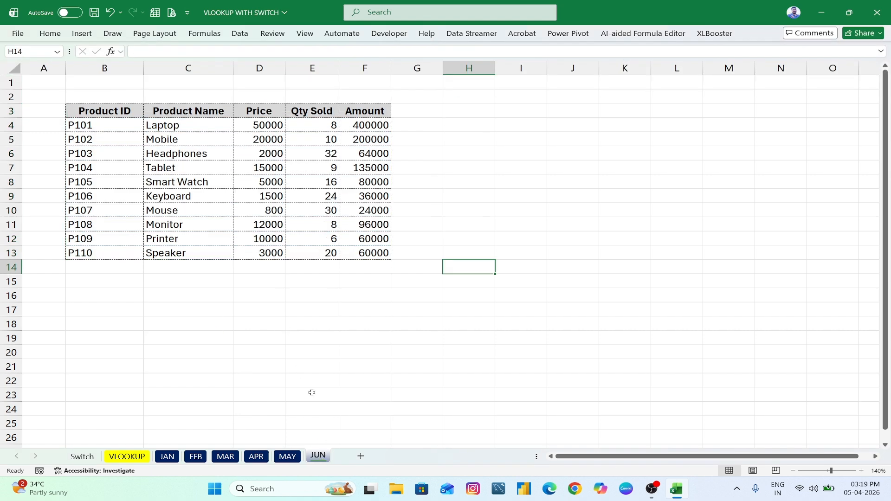
click(261, 224)
key(ctrl+a)
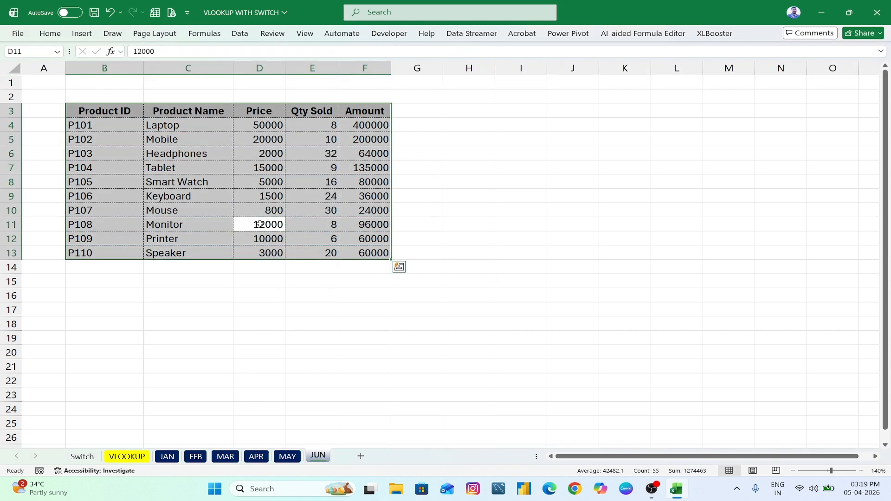
key(ctrl+t)
click(350, 205)
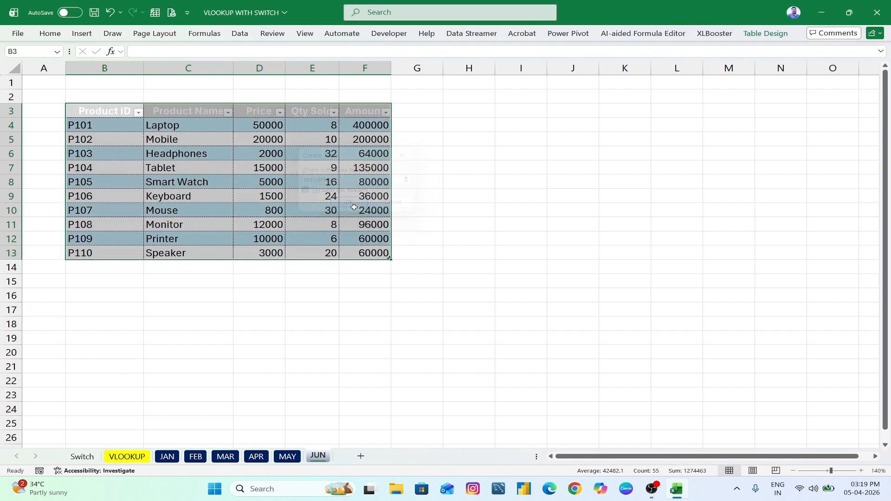
click(766, 33)
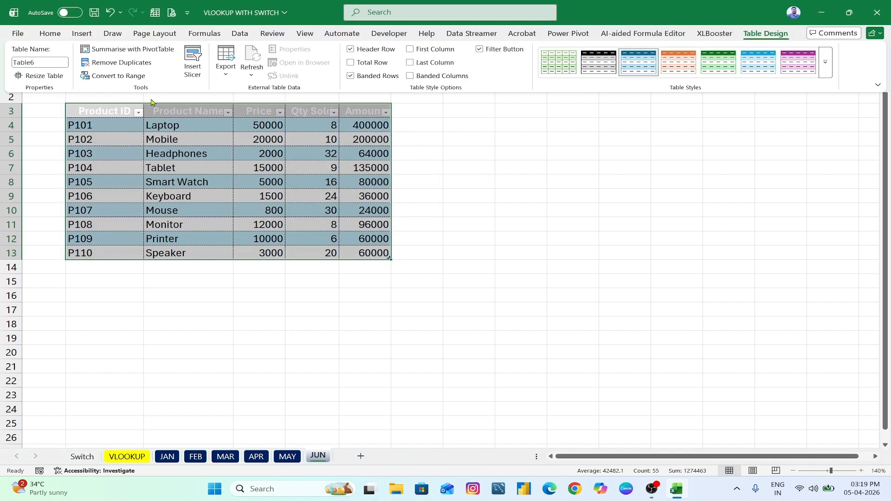
click(46, 63)
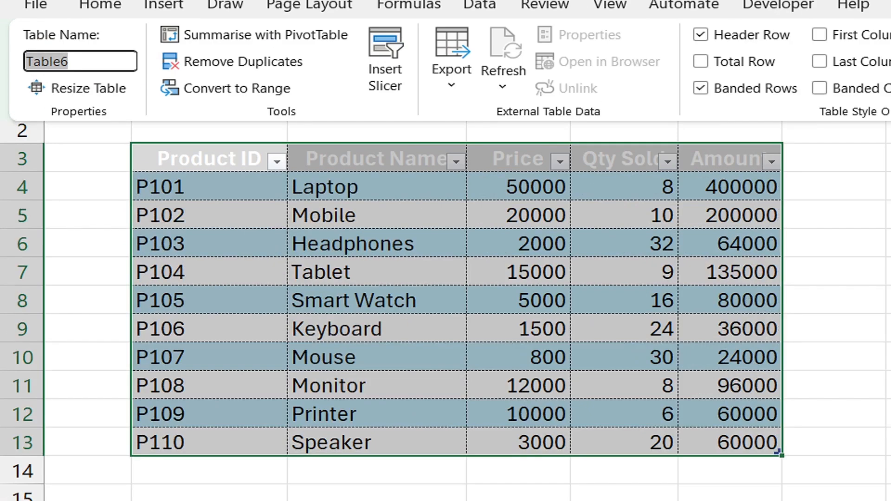
key(Return)
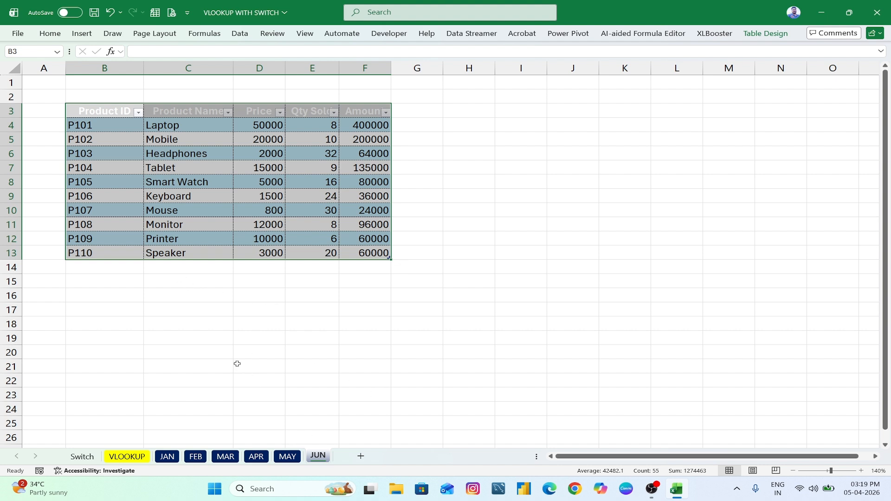
click(214, 321)
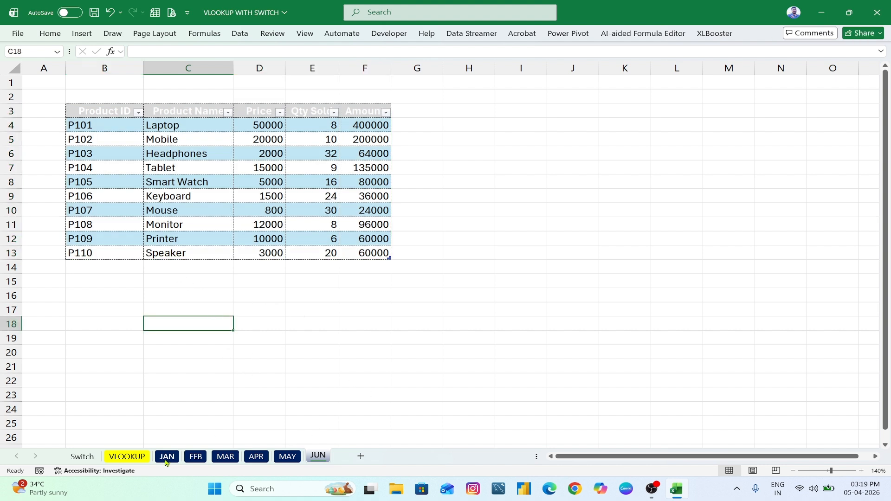
Review the VLOOKUP sheet's sheet-name cell E3, Product ID cell B8 and result cells C8:F8
click(133, 457)
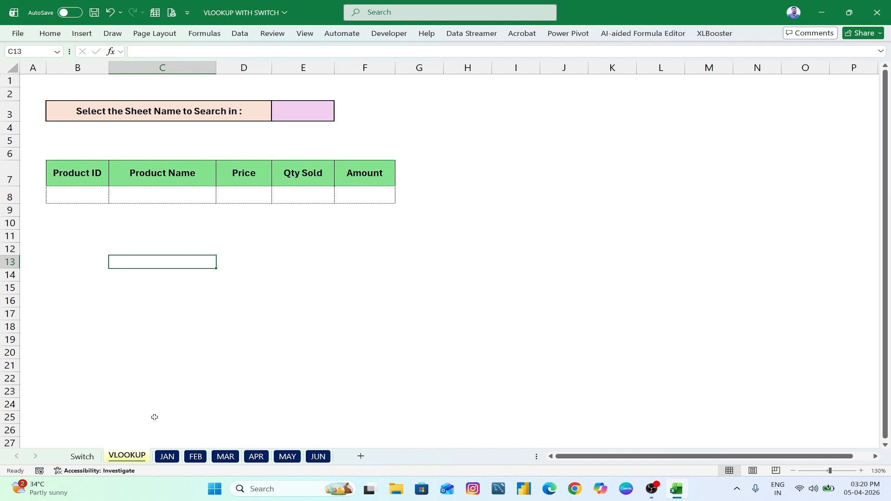
click(364, 318)
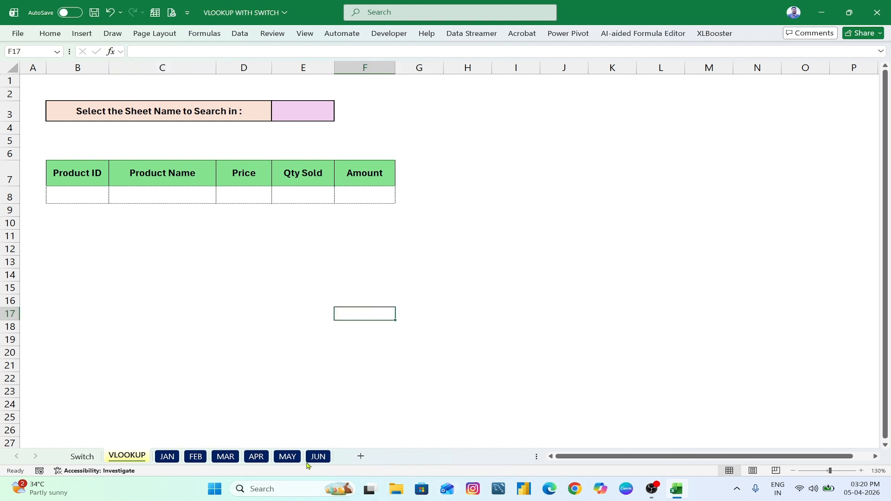
click(74, 198)
click(311, 105)
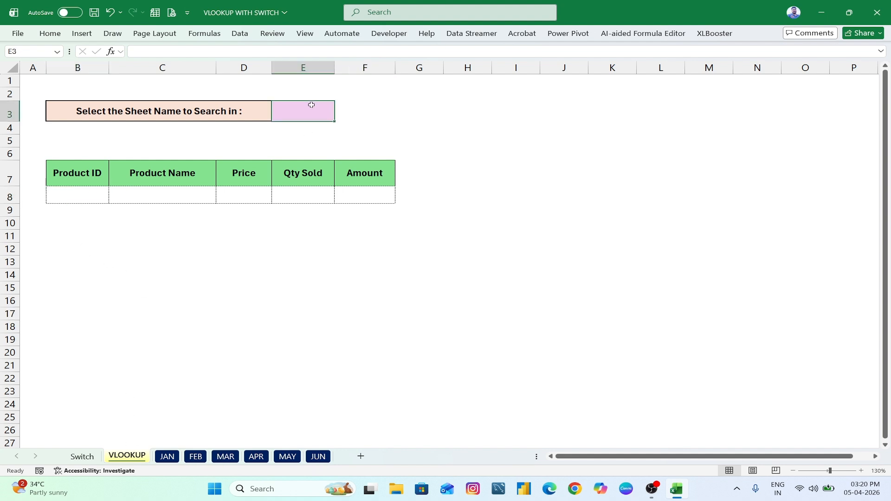
click(89, 192)
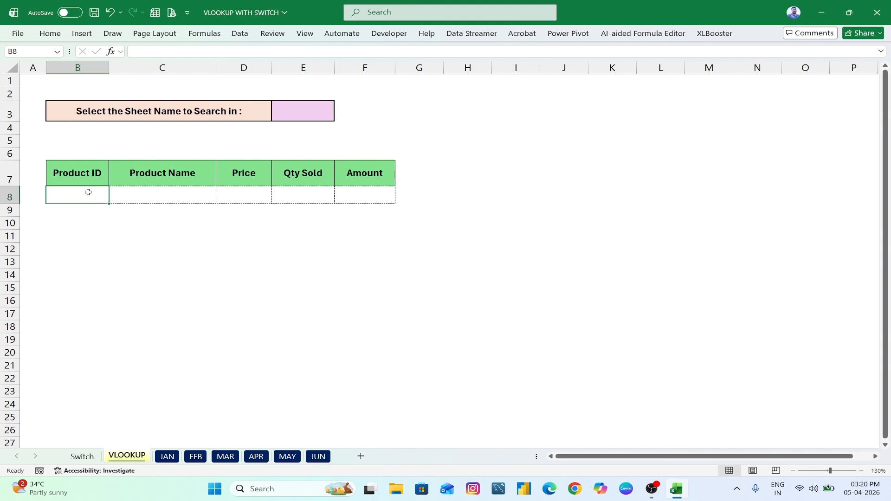
drag(103, 201, 359, 200)
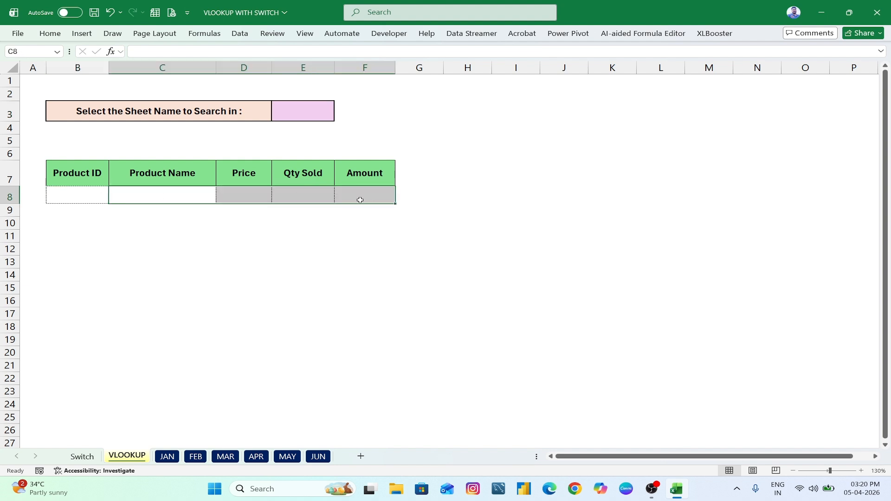
click(215, 278)
click(197, 195)
drag(197, 195, 374, 193)
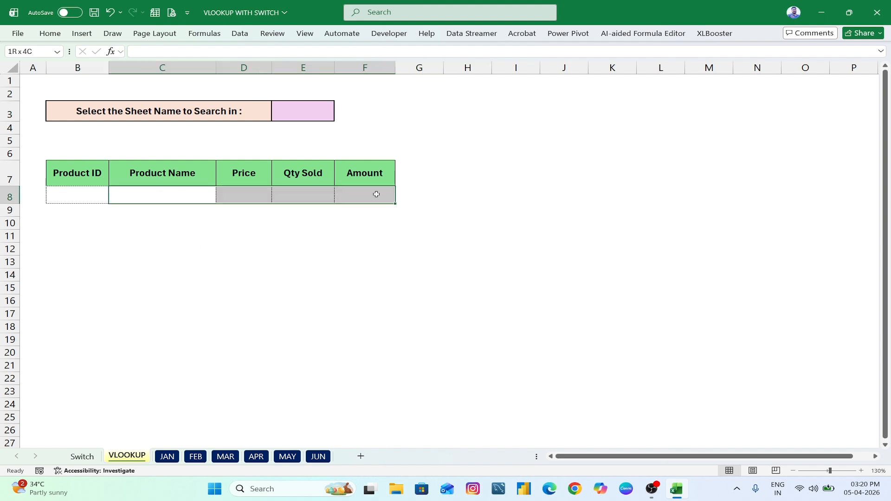
click(225, 310)
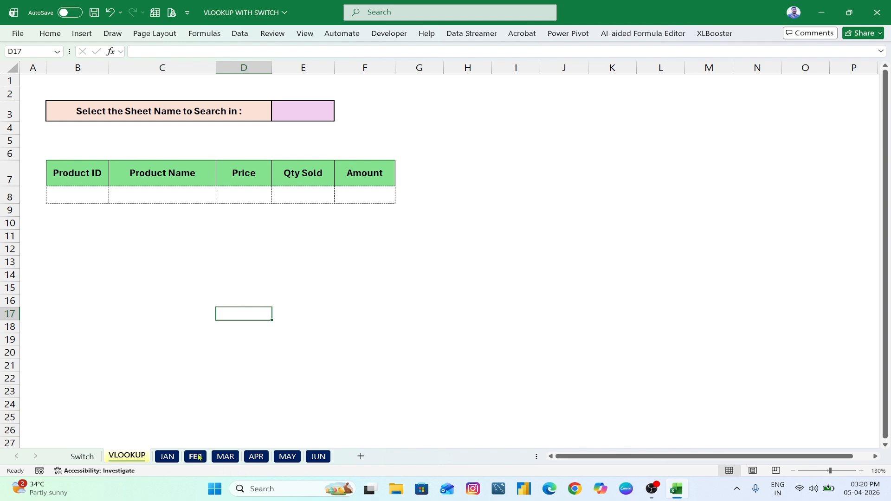
Compare the JAN table's column headers with the header row B7:F7 on the VLOOKUP sheet
click(167, 456)
drag(120, 114, 378, 112)
click(134, 457)
drag(65, 174, 367, 172)
key(ctrl+v)
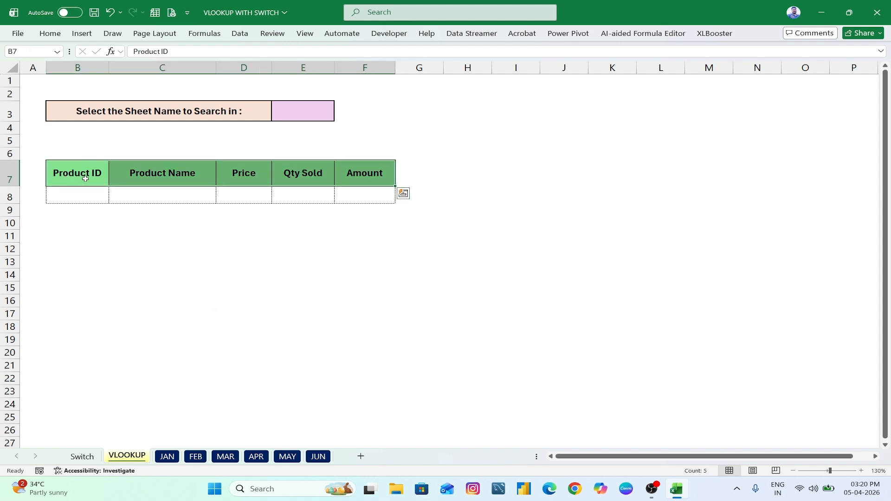
click(86, 199)
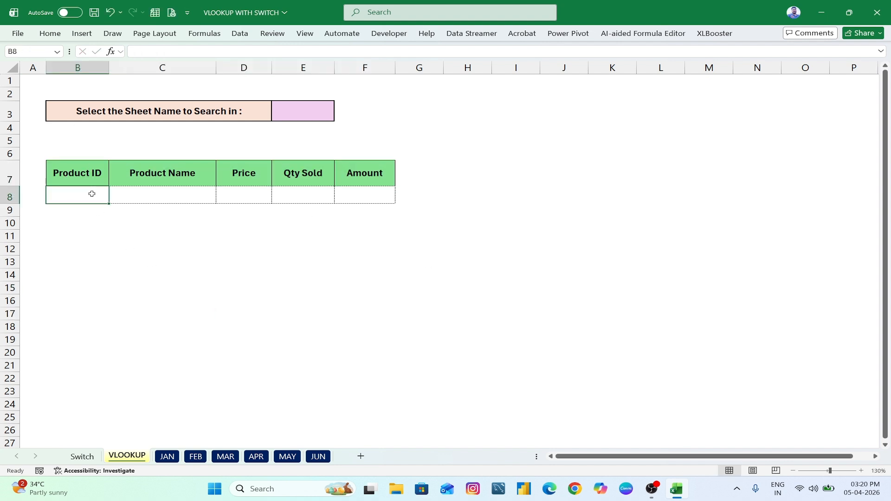
Add a data validation list to cell E3 with the source JAN,FEB,MAR,APR,MAY,JUN
click(306, 111)
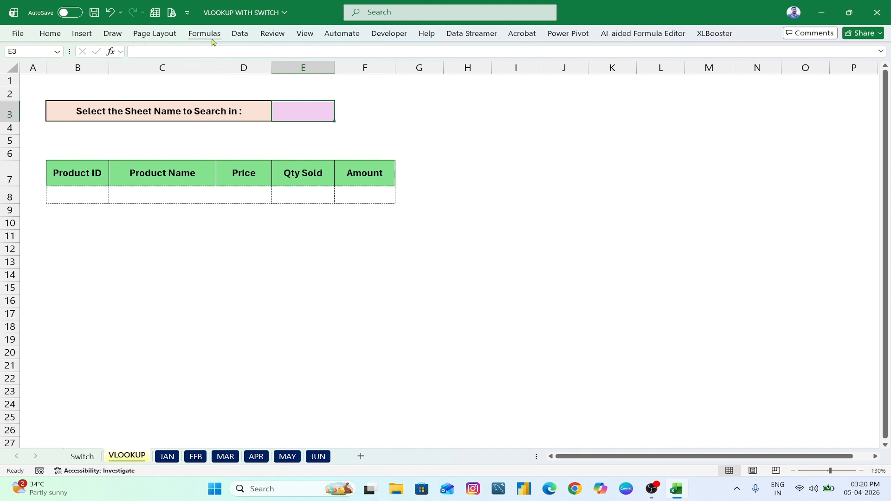
click(238, 34)
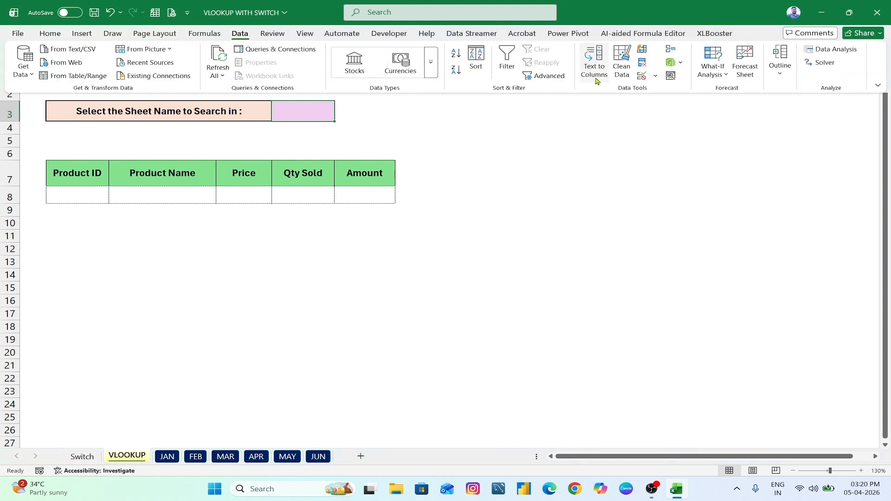
click(642, 76)
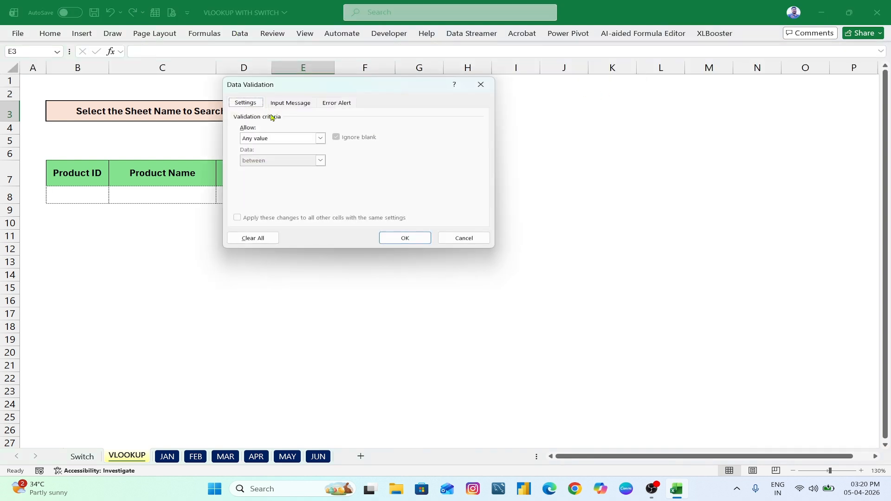
drag(322, 87, 453, 85)
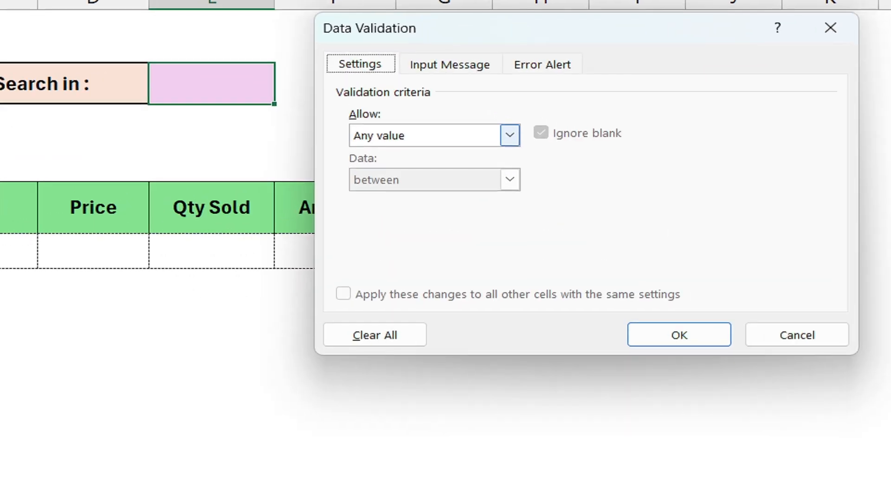
mouse_move(328, 71)
mouse_down()
mouse_move(339, 110)
mouse_move(488, 113)
mouse_move(483, 107)
mouse_up()
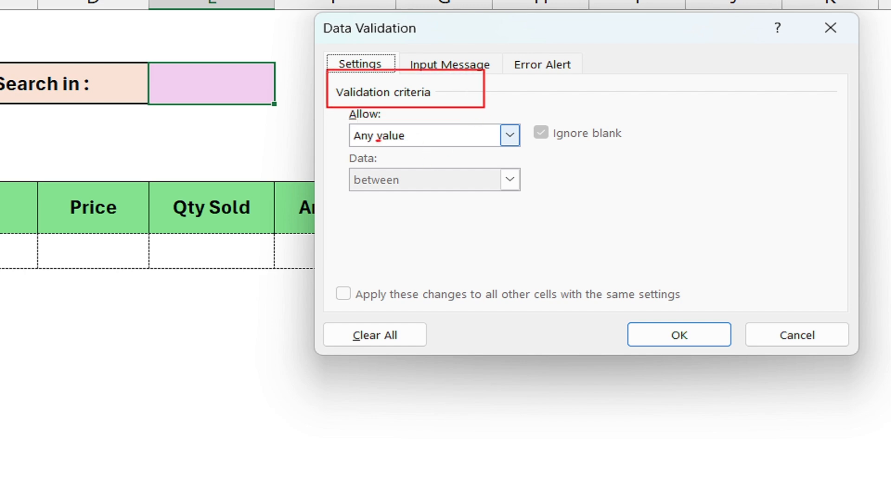
drag(379, 140, 359, 149)
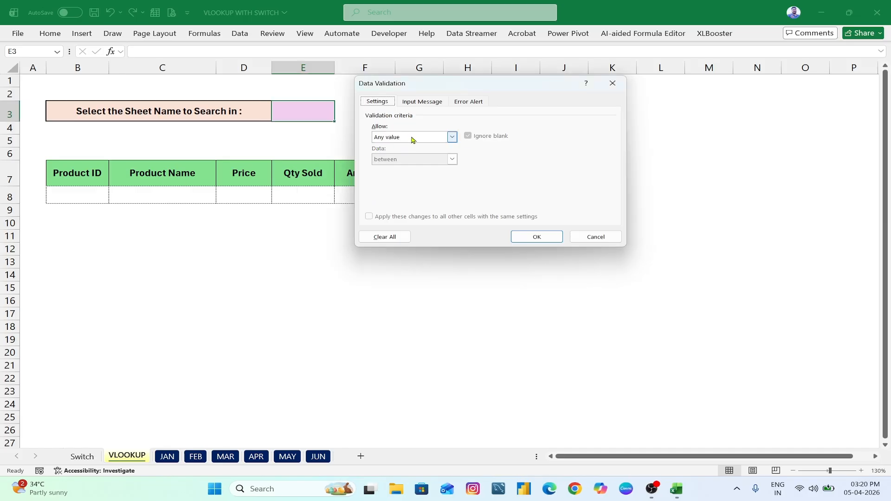
click(430, 136)
click(396, 168)
click(395, 181)
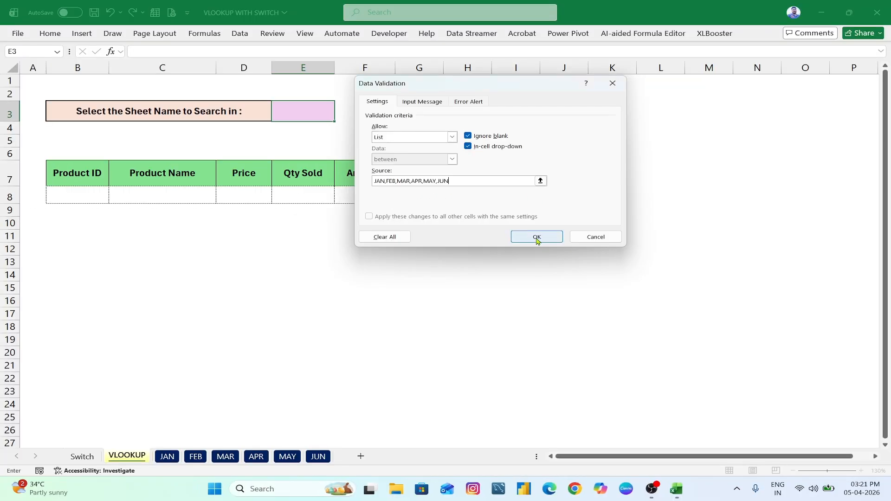
click(537, 237)
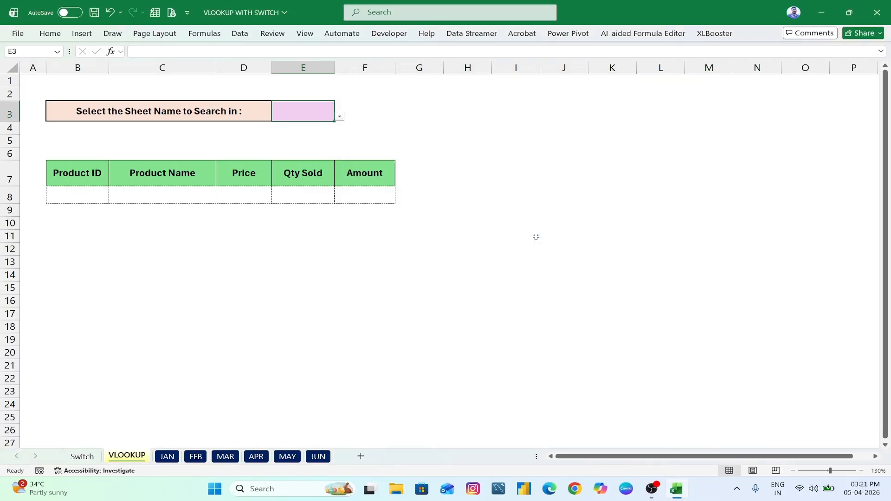
Test the sheet-name drop-down in E3 by choosing FEB, APR and finally MAY
click(95, 194)
click(278, 120)
click(340, 116)
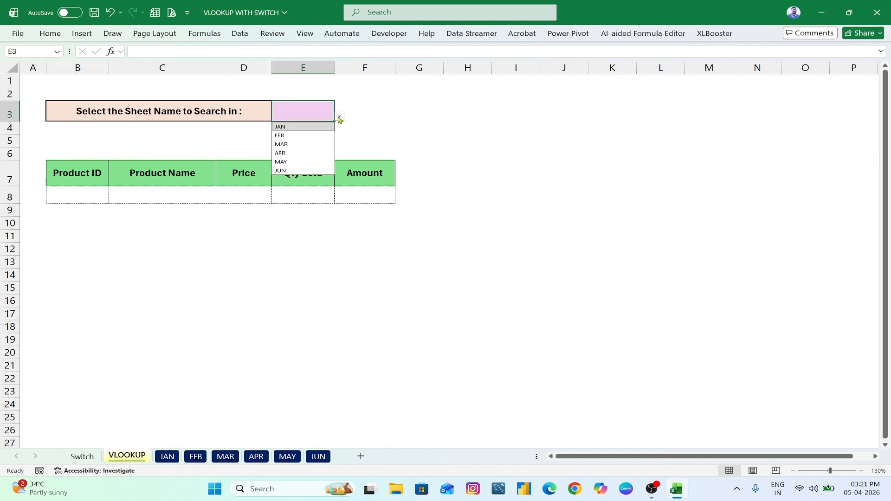
click(300, 135)
click(340, 116)
click(293, 154)
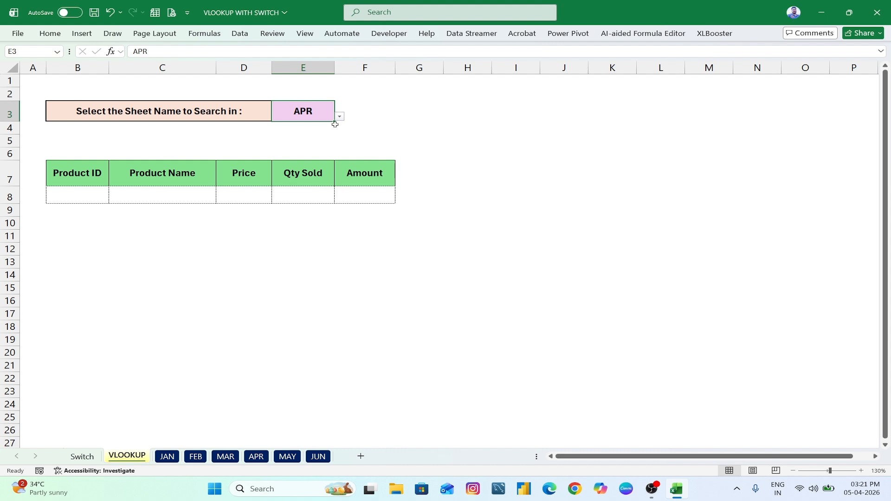
click(340, 116)
click(292, 160)
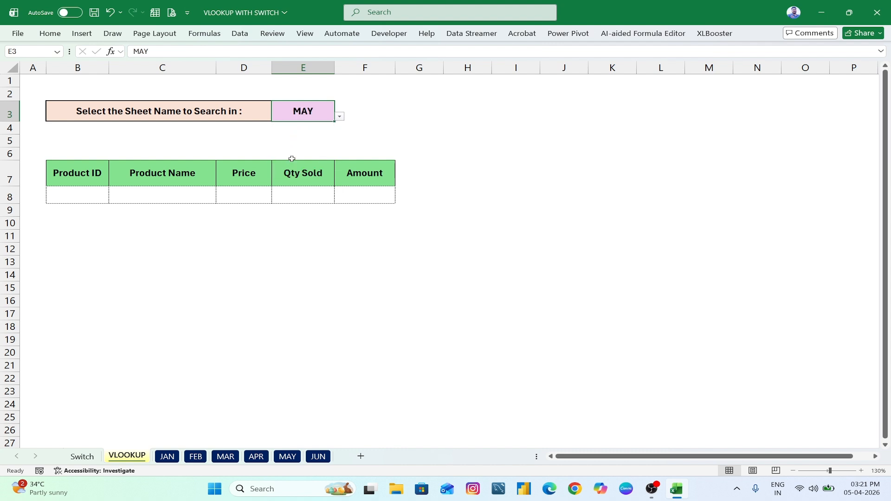
click(340, 117)
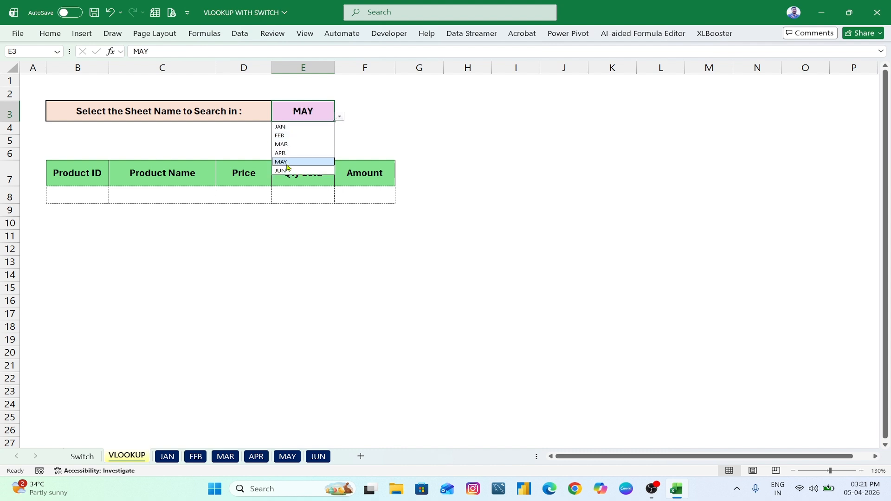
click(213, 253)
click(84, 193)
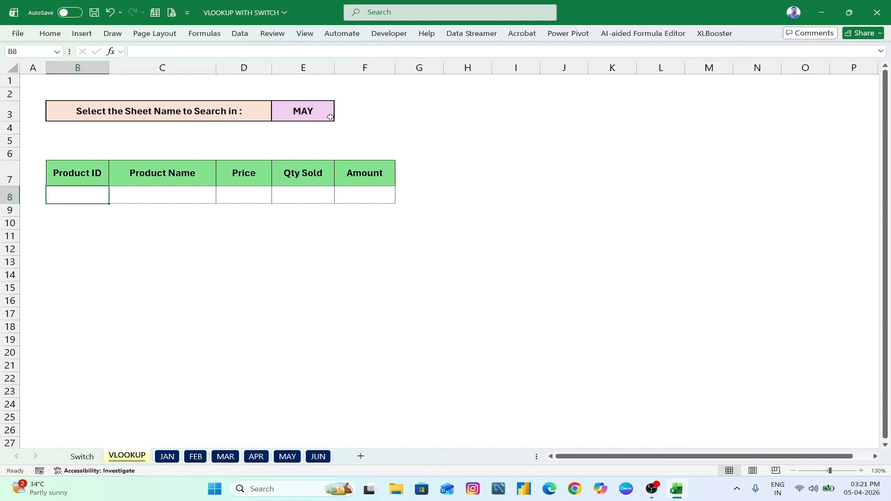
drag(637, 100, 612, 198)
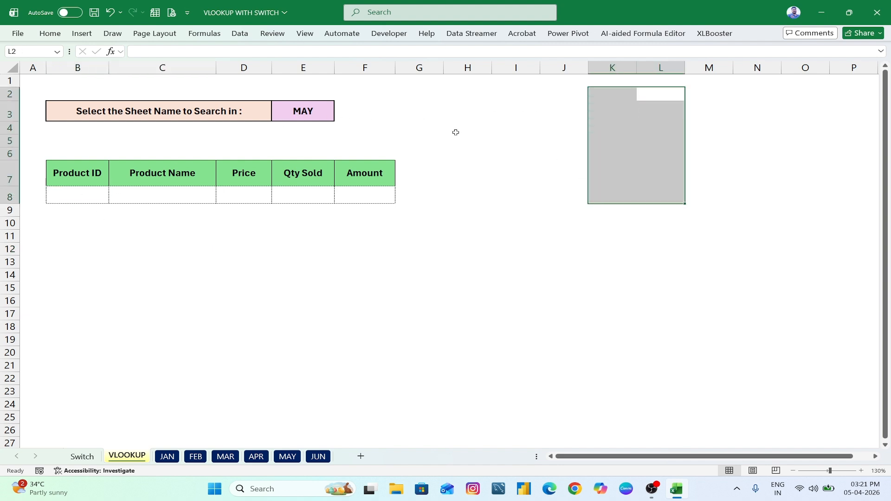
click(306, 110)
click(93, 193)
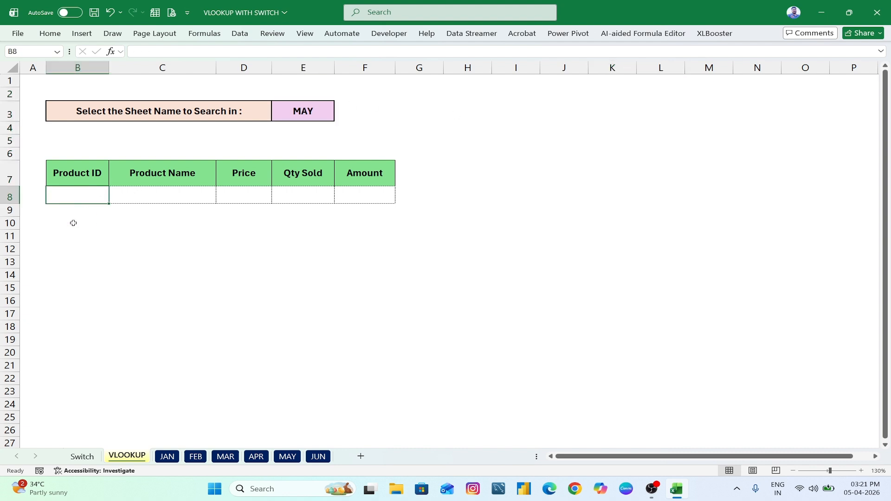
Compare the Product ID columns of the month tables on the JAN through JUN sheets
click(169, 458)
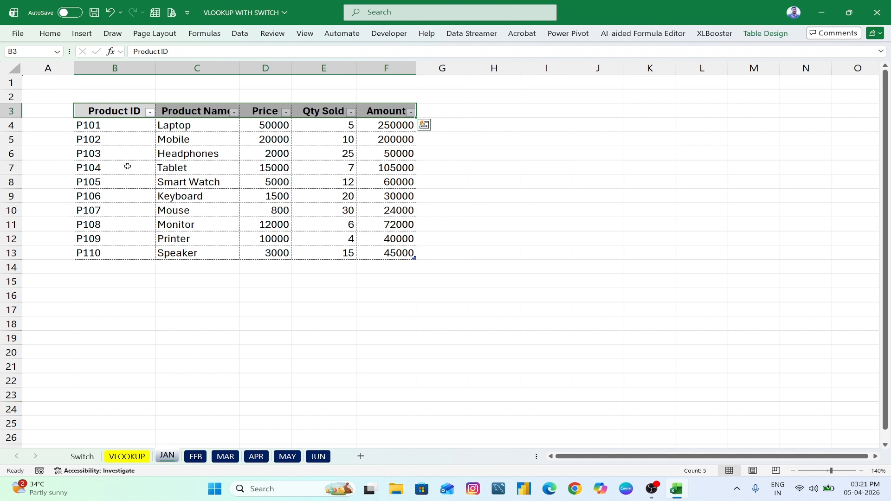
drag(121, 130, 116, 250)
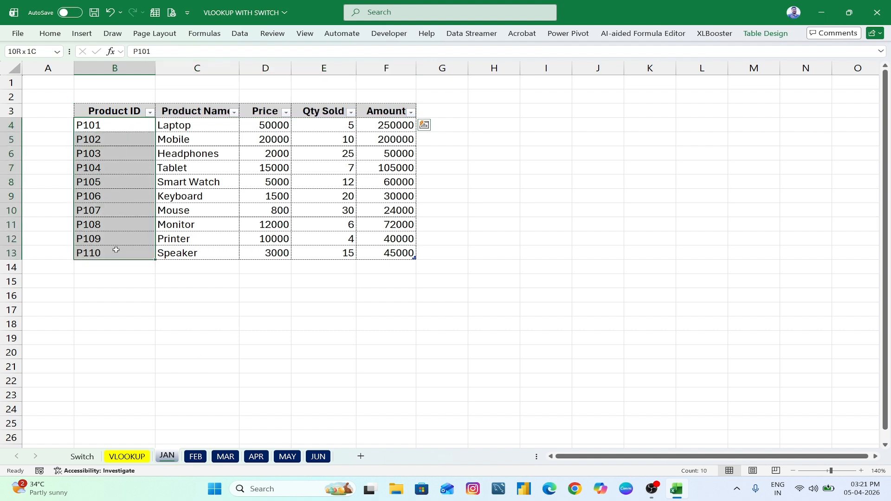
click(195, 457)
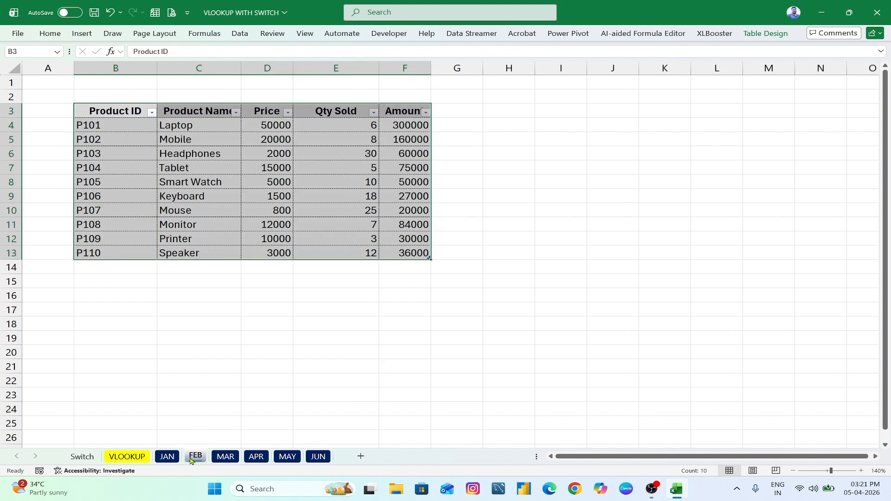
click(227, 458)
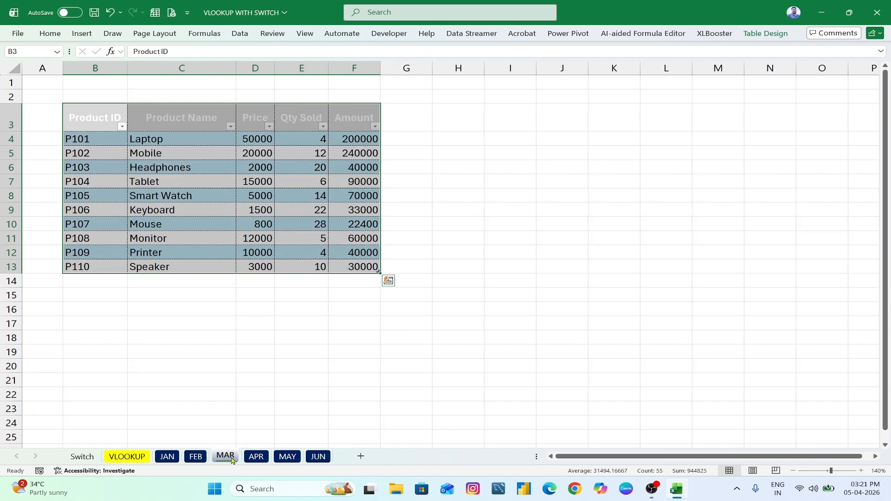
click(258, 457)
click(288, 457)
click(313, 458)
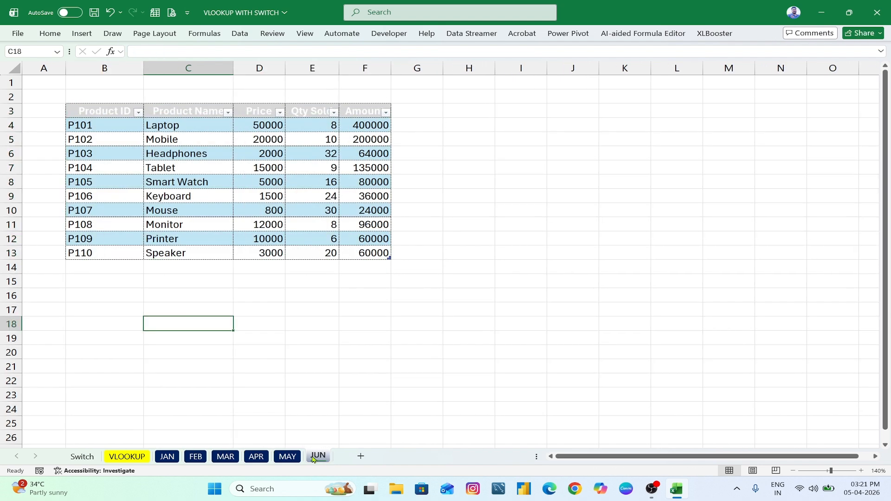
click(167, 456)
click(215, 371)
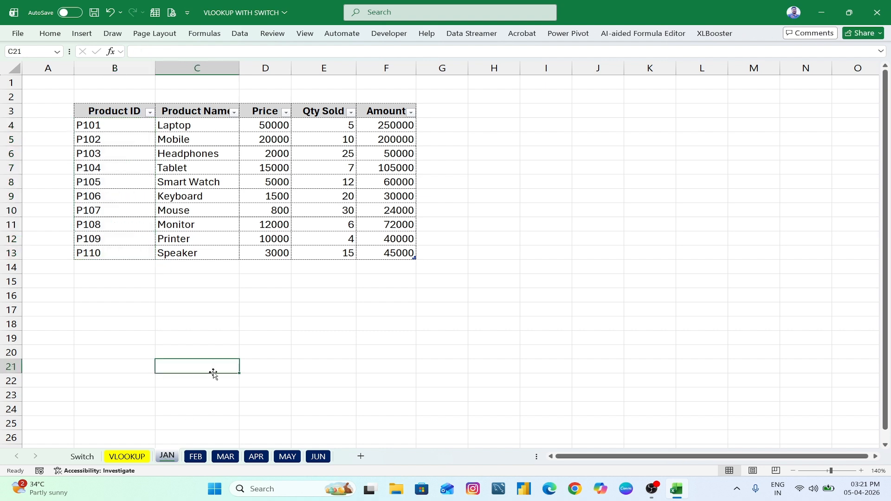
Add a data validation list to Product ID cell B8 on the VLOOKUP sheet with the source =JAN!$B$4:$B$13
click(127, 457)
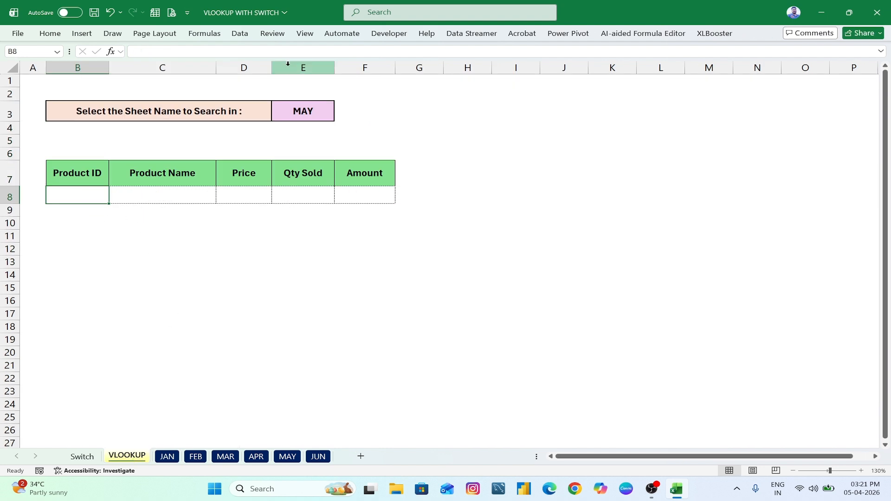
click(240, 34)
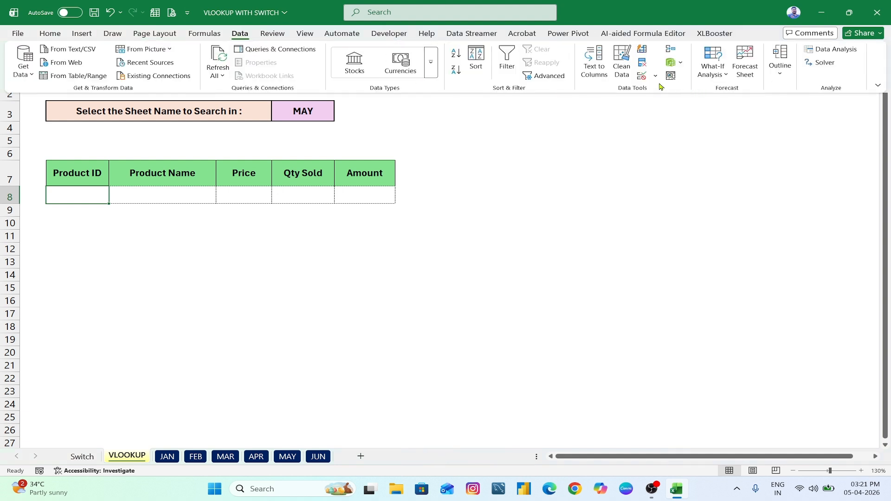
click(643, 75)
click(436, 137)
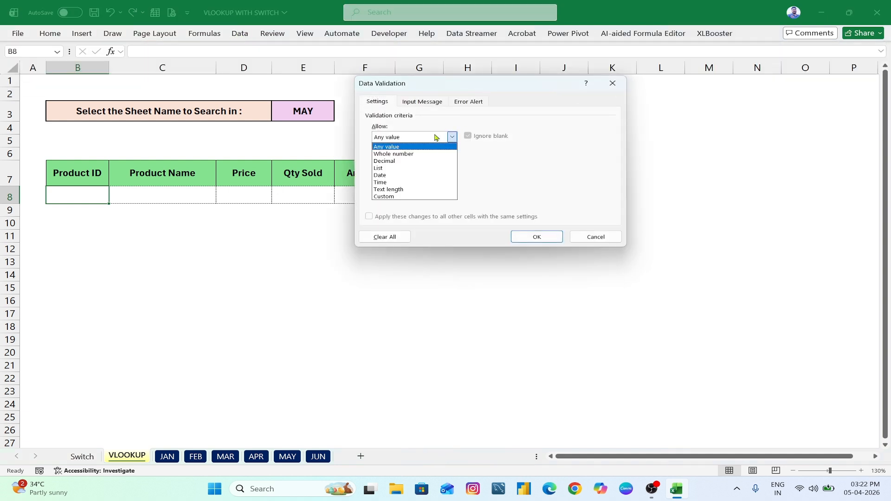
click(392, 168)
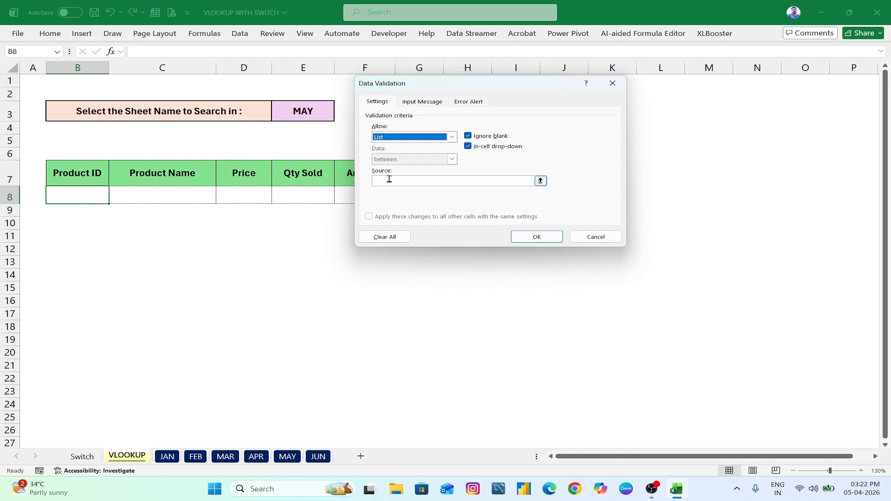
click(389, 180)
click(541, 180)
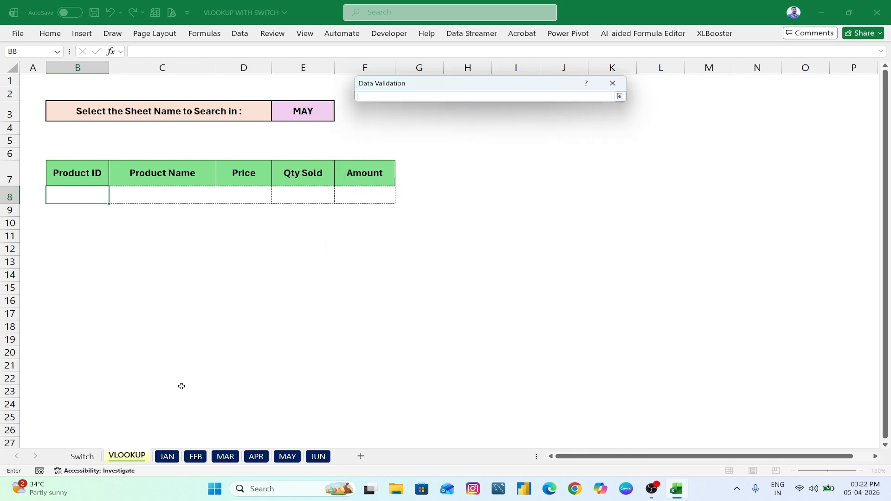
click(167, 456)
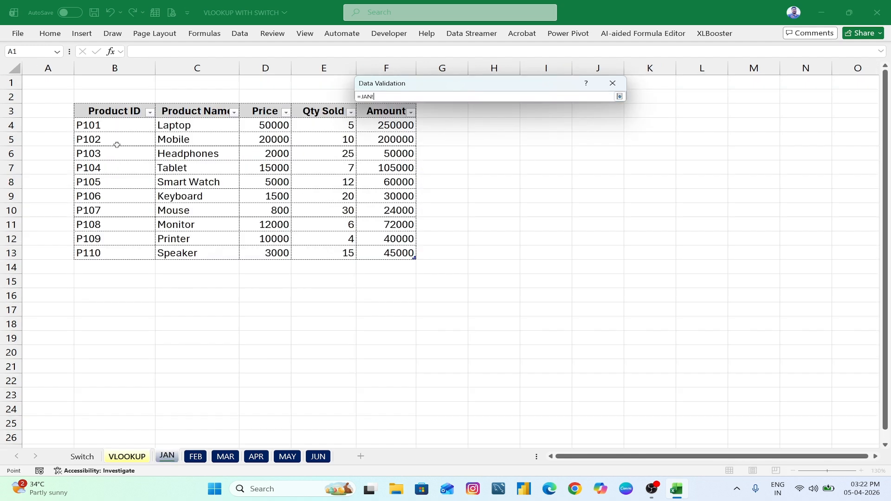
drag(113, 124, 107, 254)
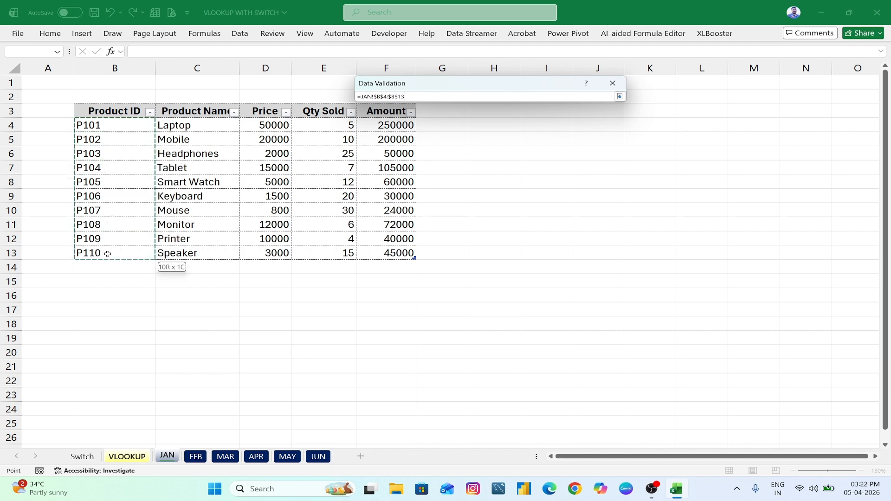
click(620, 96)
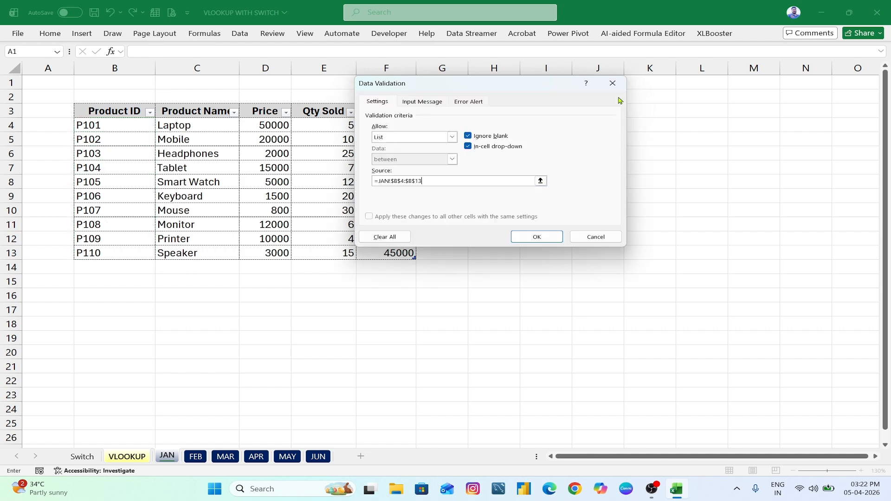
click(537, 236)
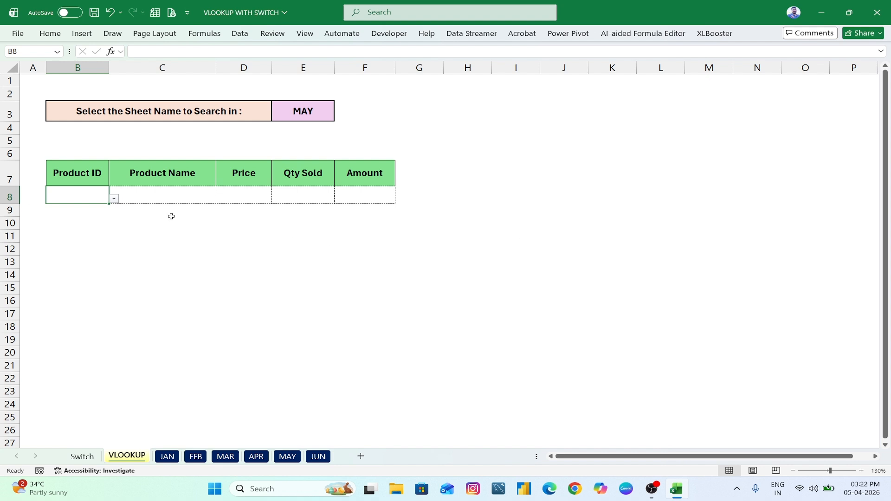
Test the Product ID drop-down in B8 by choosing P104, P106 and finally P104
click(114, 200)
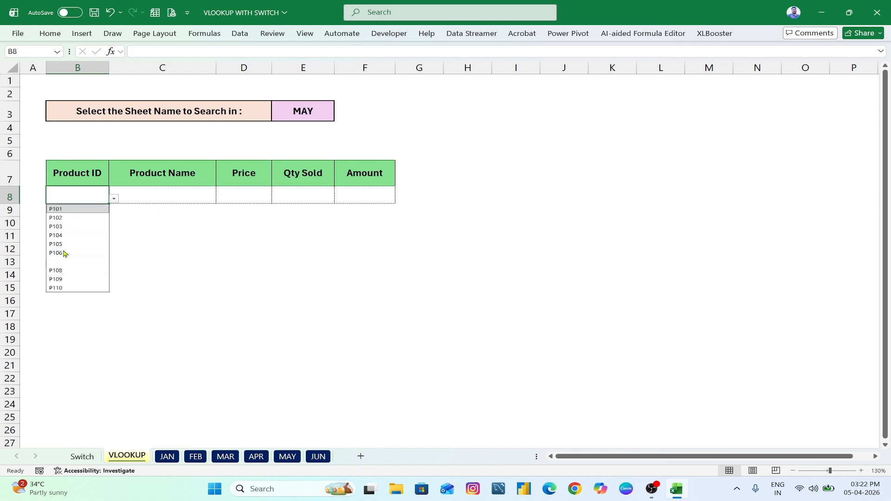
click(75, 234)
click(114, 198)
click(77, 255)
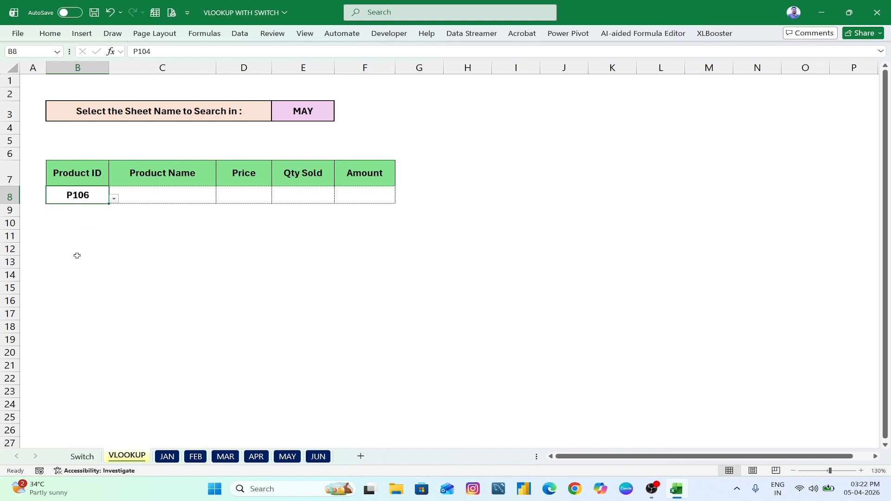
click(114, 200)
click(75, 234)
Choose MAR as the sheet name to search in cell E3
click(285, 117)
click(340, 117)
click(293, 139)
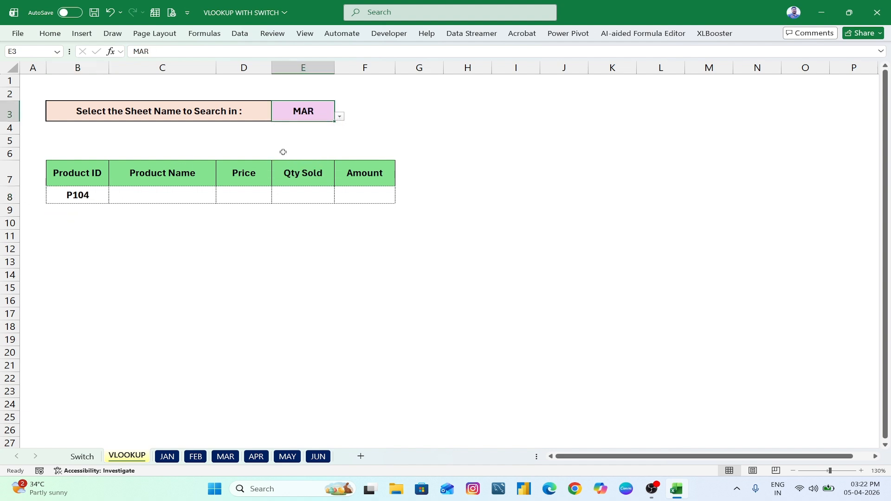
Review the Product Name to Amount headers and the result cells C8:F8 beneath them
drag(156, 173, 353, 174)
drag(173, 195, 358, 196)
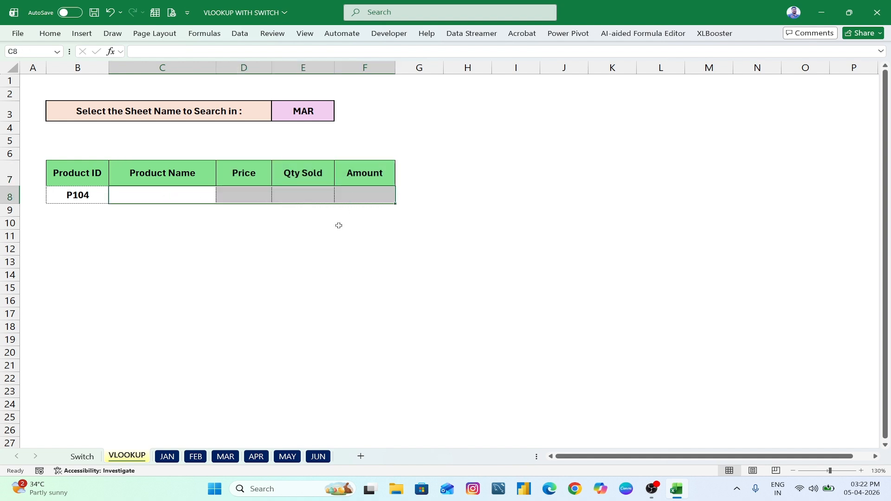
click(281, 248)
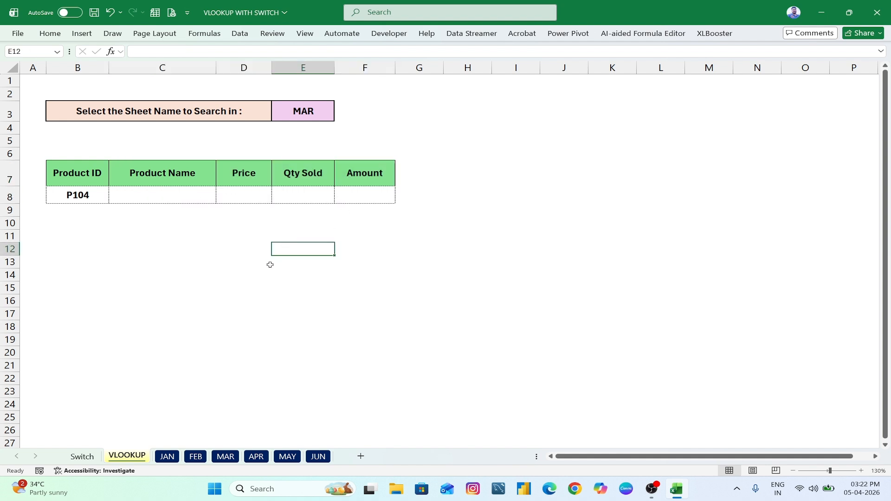
click(144, 200)
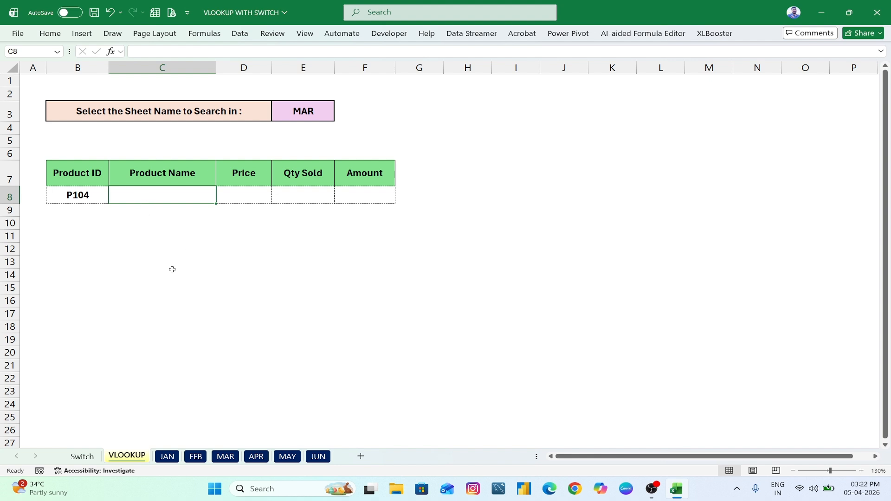
Clear the Week Day result in cell F7 on the Switch sheet
click(82, 456)
click(269, 262)
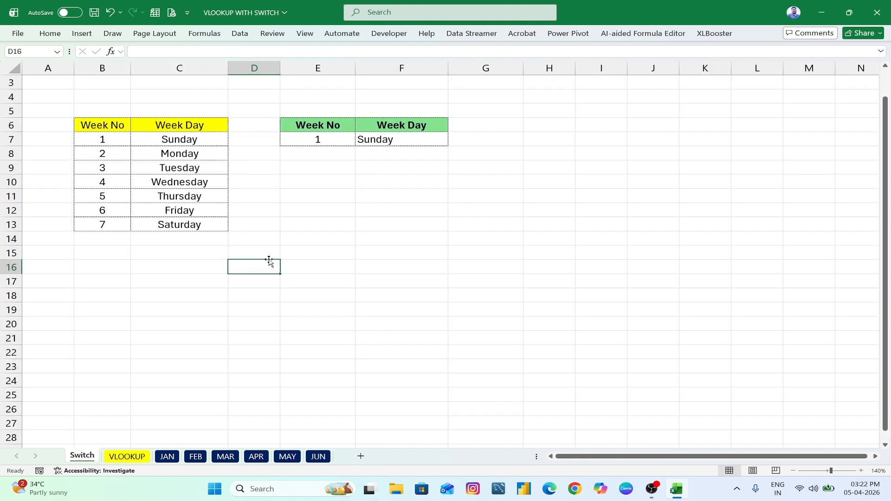
click(377, 140)
key(Delete)
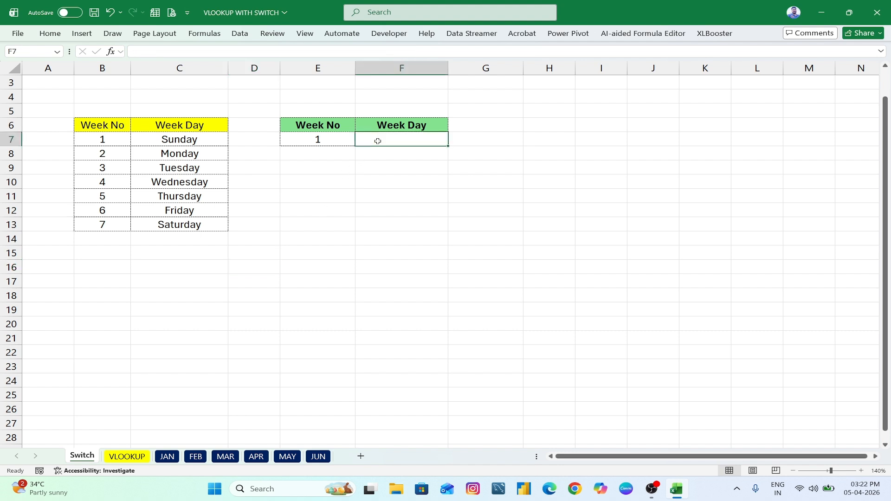
Review the week numbers in B7:B13, their week days in C7:C13 and the Week No cell E7
drag(105, 137, 99, 225)
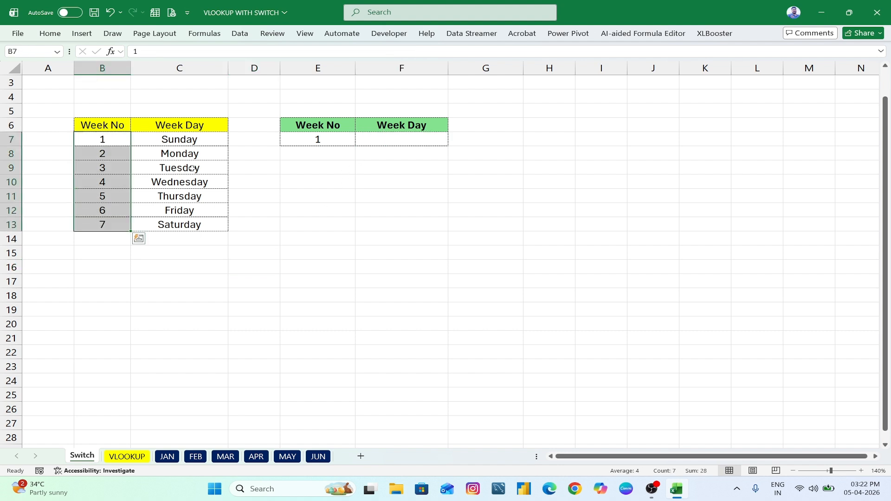
drag(193, 138, 186, 227)
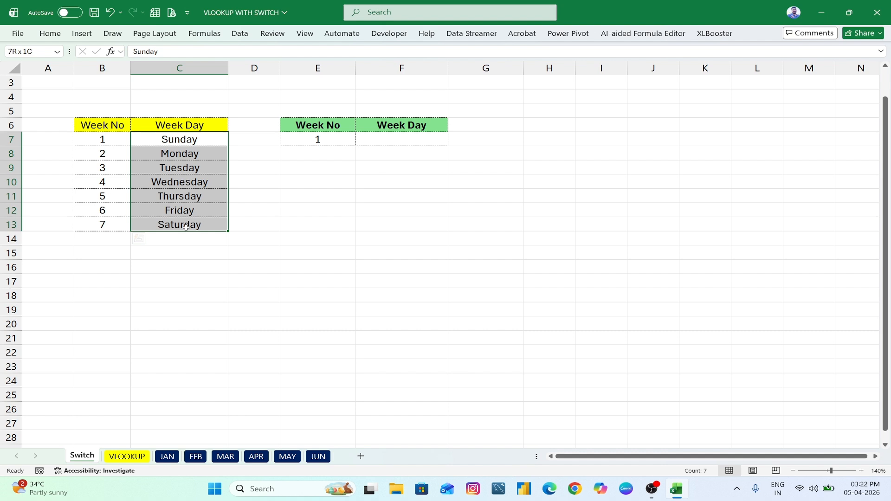
click(114, 144)
click(181, 140)
click(157, 157)
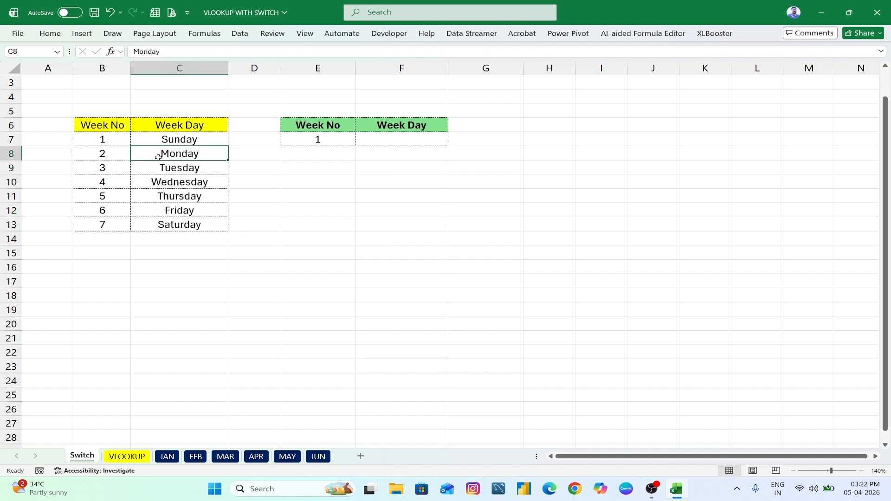
click(331, 141)
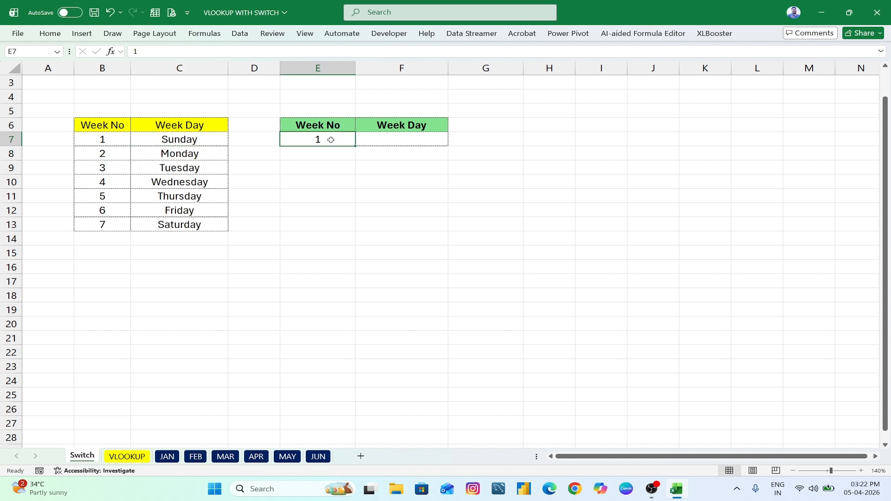
Begin a SWITCH formula in the Week Day cell F7
click(395, 142)
text(=SW)
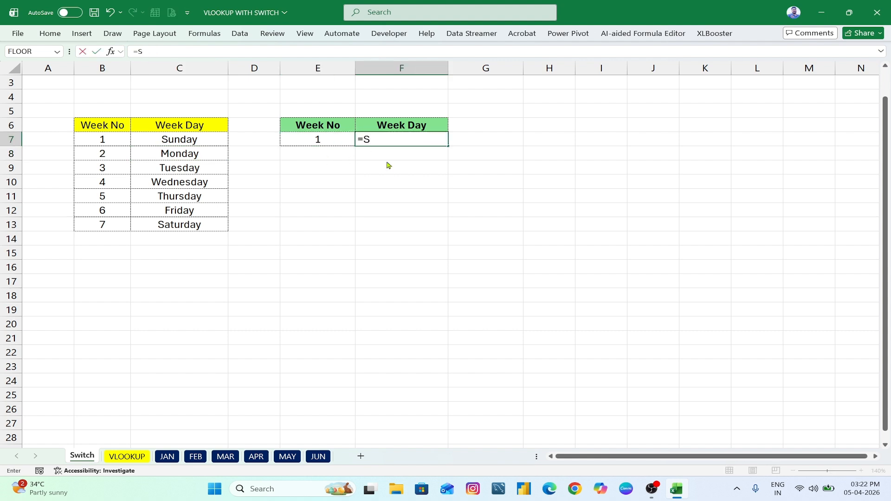
text(I)
key(Tab)
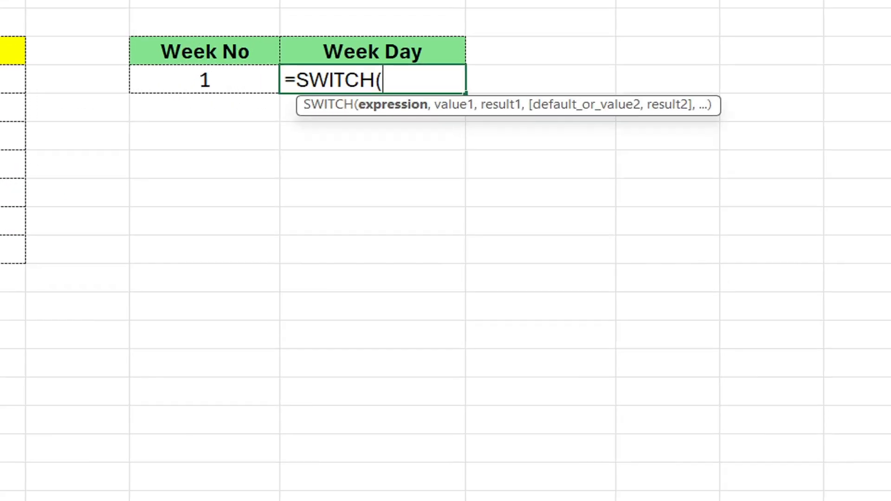
Examine the SWITCH arguments expression, value1, result1, default_or_value2 and result2, relating the expression to the Week No cell
drag(410, 113, 388, 135)
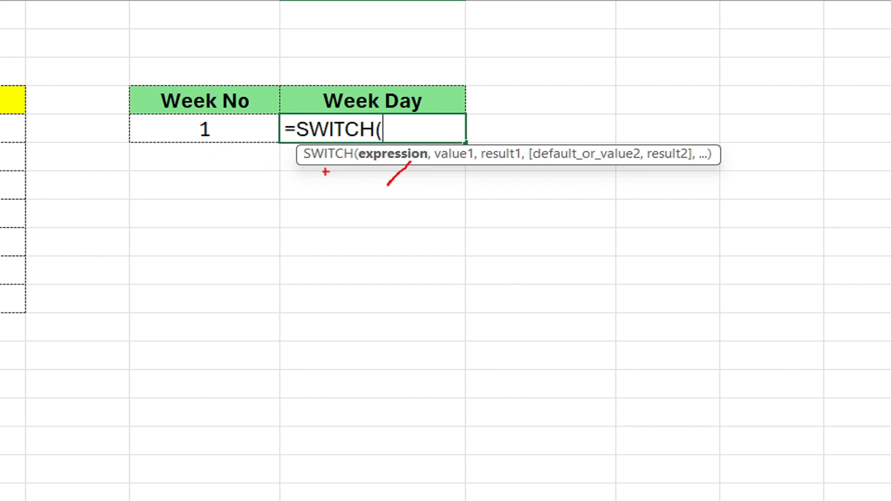
mouse_move(237, 141)
mouse_down()
mouse_move(273, 183)
mouse_move(394, 188)
mouse_up()
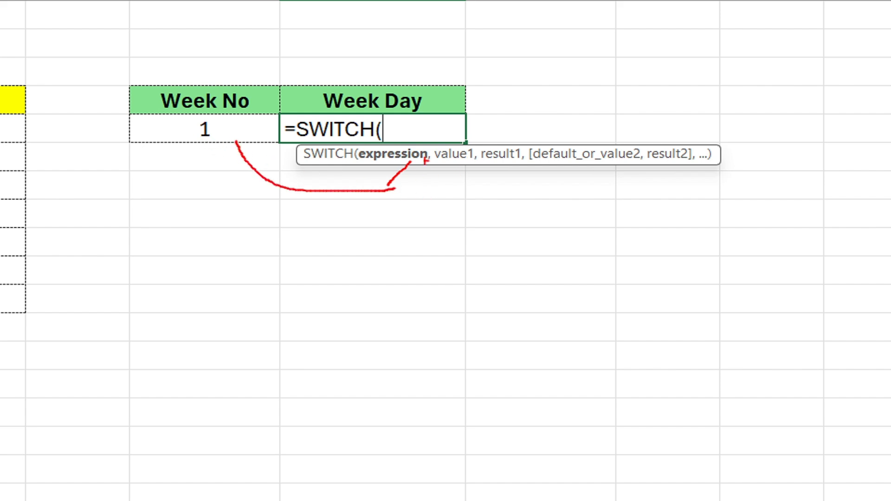
drag(454, 163, 438, 184)
drag(517, 163, 476, 193)
drag(615, 165, 594, 185)
drag(663, 165, 630, 197)
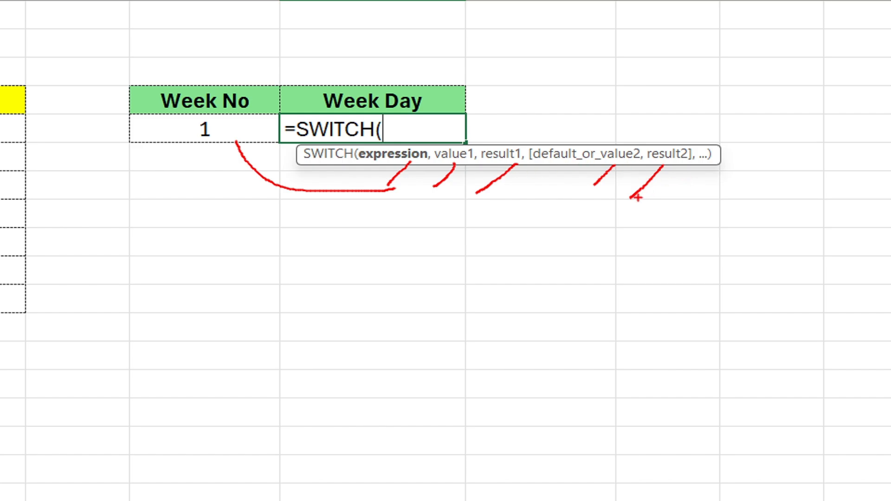
key(Escape)
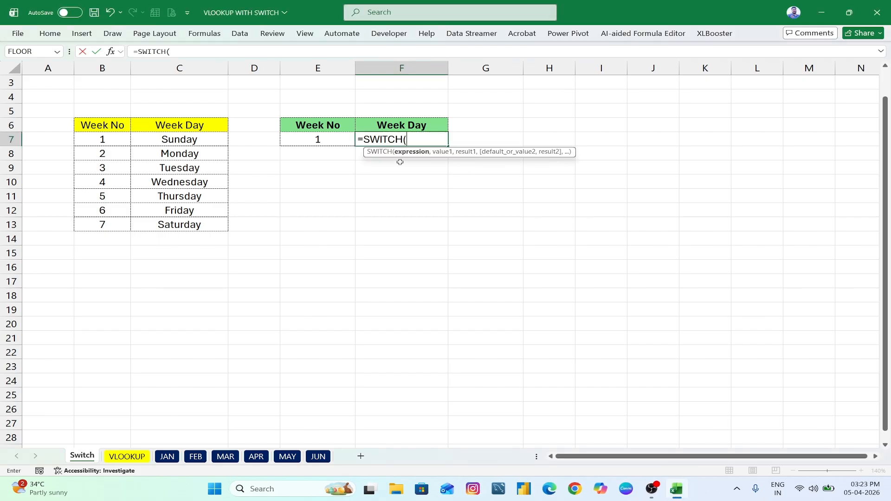
Use Week No cell E7 as the SWITCH expression and pair value B7 with result C7
click(330, 139)
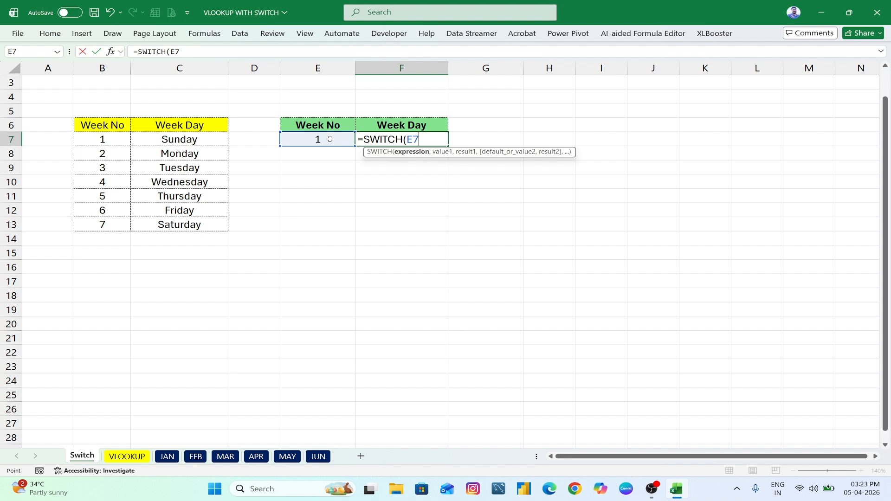
text(,)
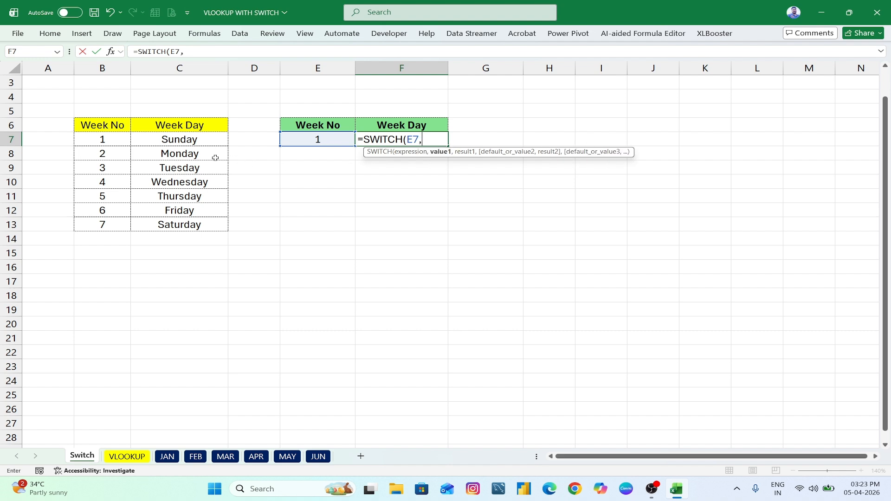
click(114, 142)
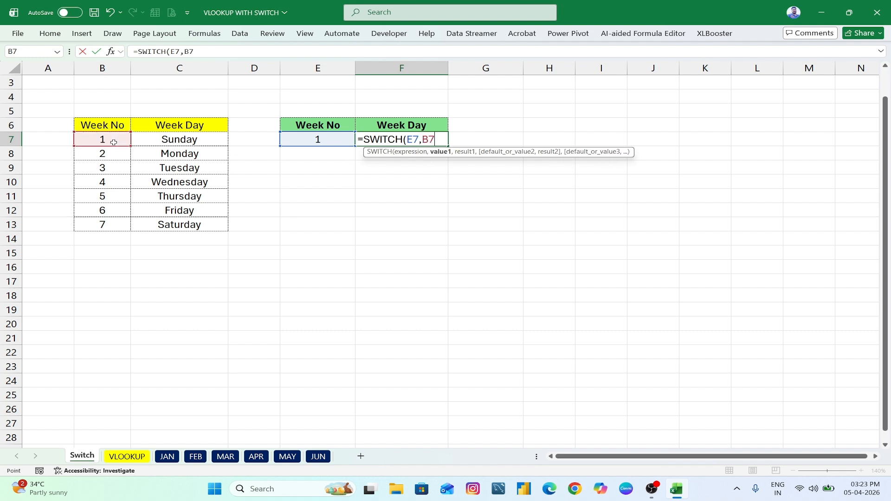
text(,)
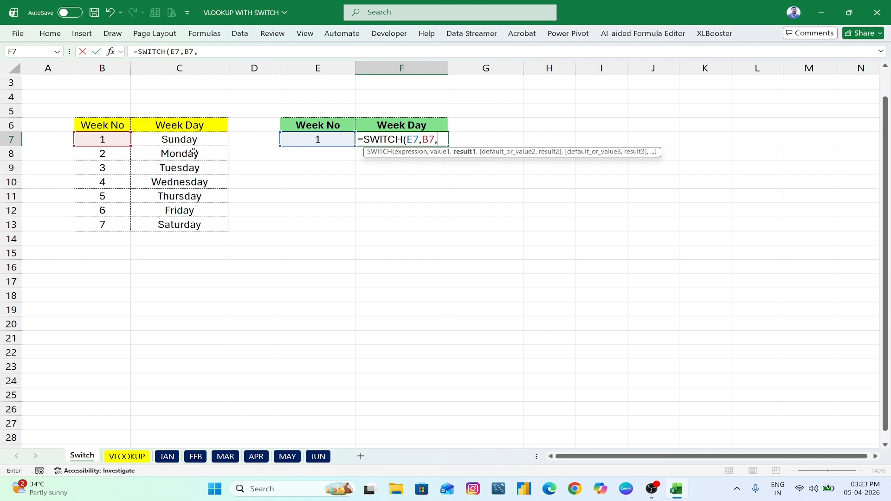
click(200, 139)
text(,)
Add the value and result pairs B8, C8 and B9, C9 to the SWITCH formula
click(103, 156)
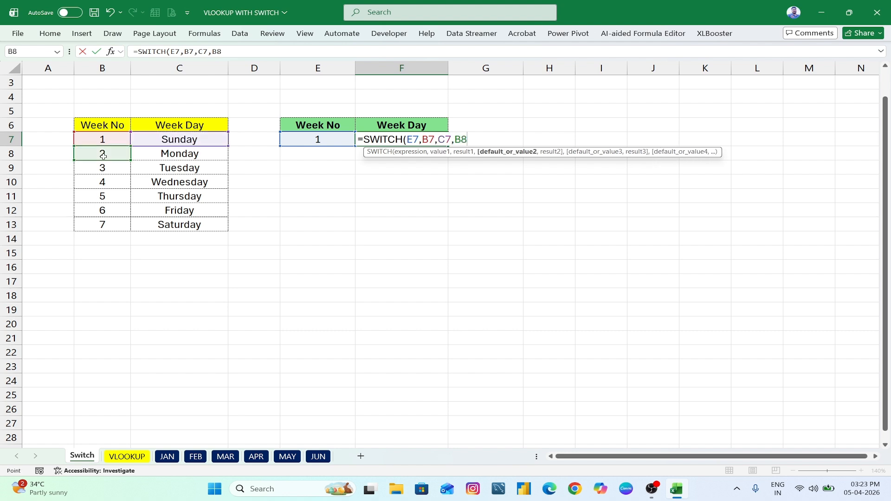
text(,)
click(163, 158)
text(,)
click(126, 168)
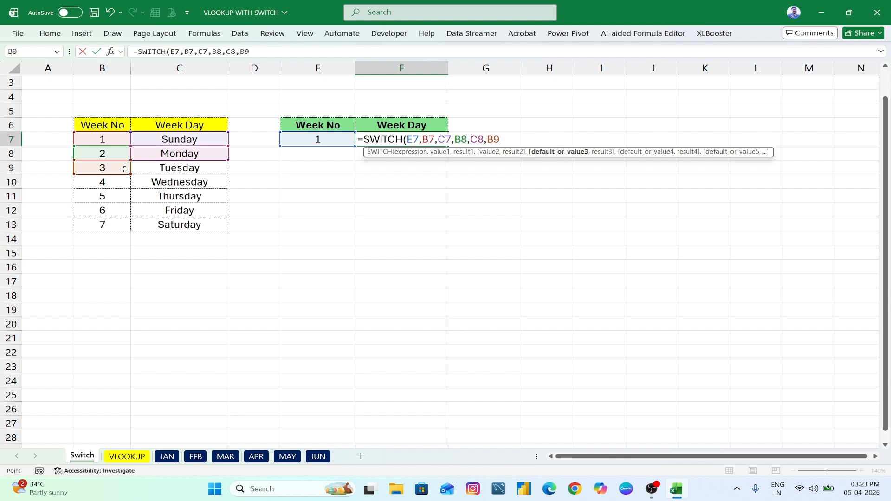
text(,)
click(166, 168)
text(,)
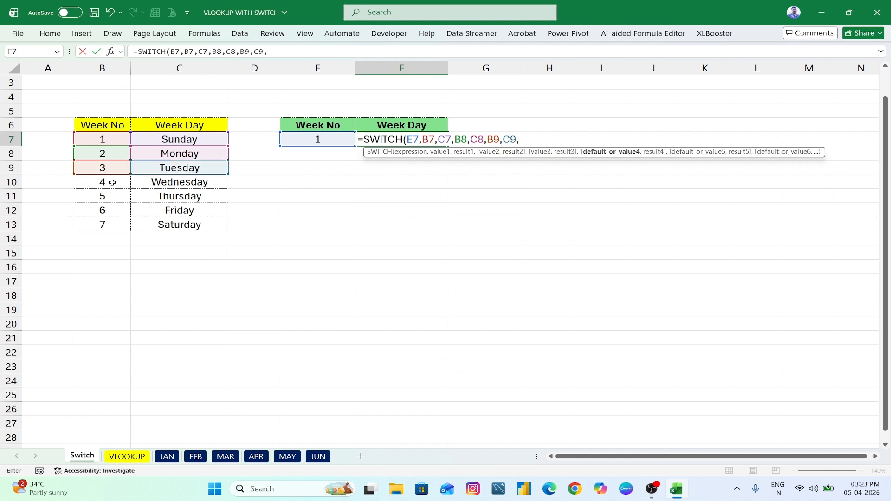
Add the value and result pairs B10, C10 and B11, C11 to the SWITCH formula
click(112, 182)
text(,)
click(145, 183)
text(,)
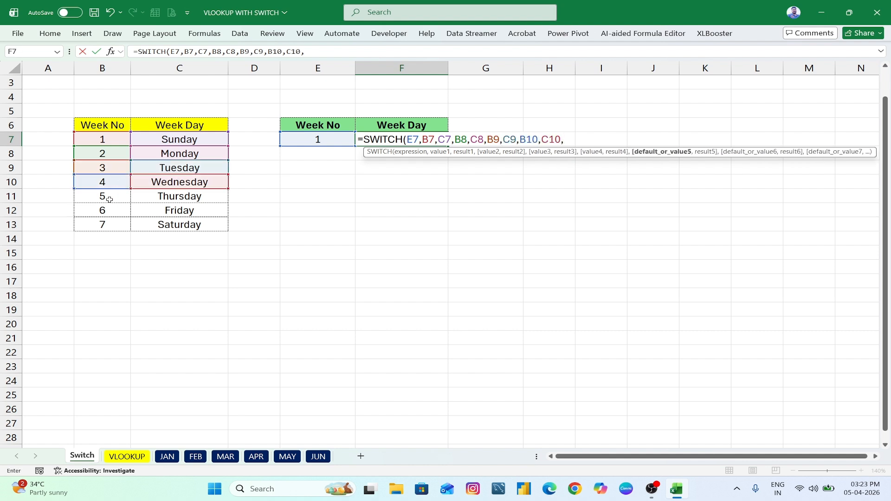
click(110, 200)
text(,)
click(172, 199)
text(,)
Add the pairs B12, C12 and B13, C13 and complete the SWITCH formula in F7
click(121, 213)
text(,)
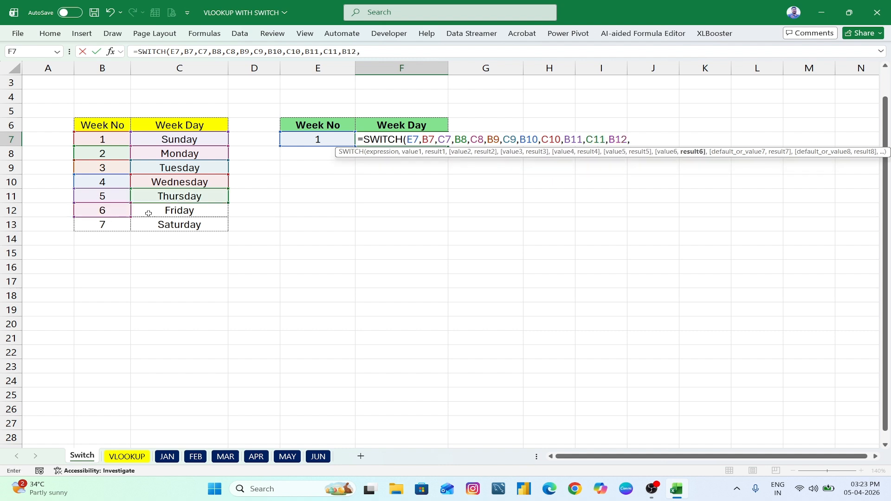
click(162, 213)
text(,)
click(112, 227)
text(,)
click(191, 227)
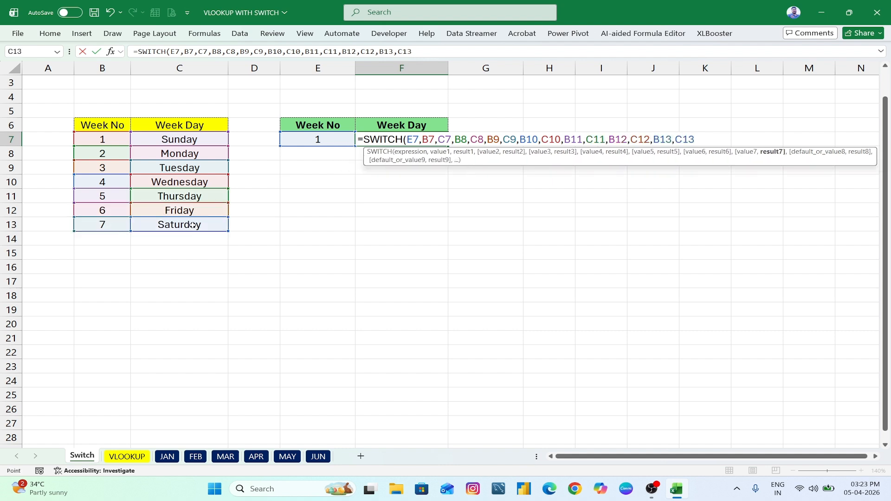
text(,)
key(BackSpace)
key(Return)
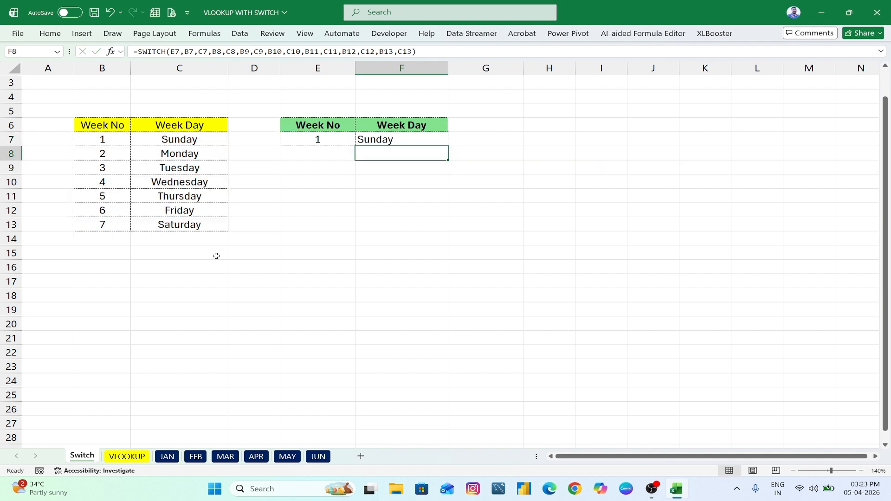
Test the Week Day formula by setting Week No cell E7 to 5, 6 and finally 7
click(316, 139)
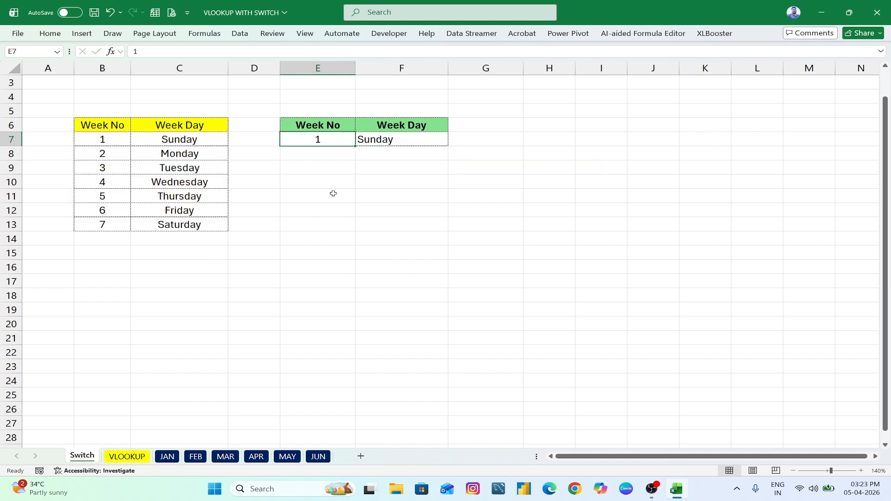
text(5)
key(Return)
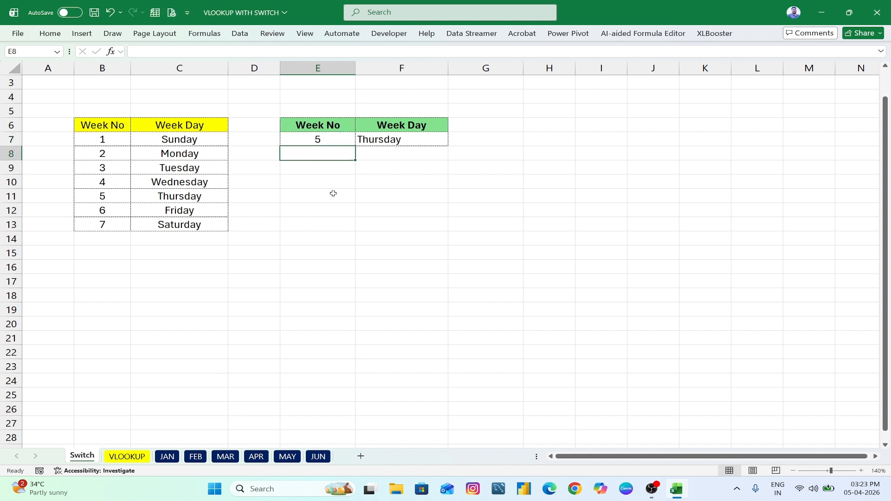
click(337, 139)
text(6)
key(Return)
click(171, 208)
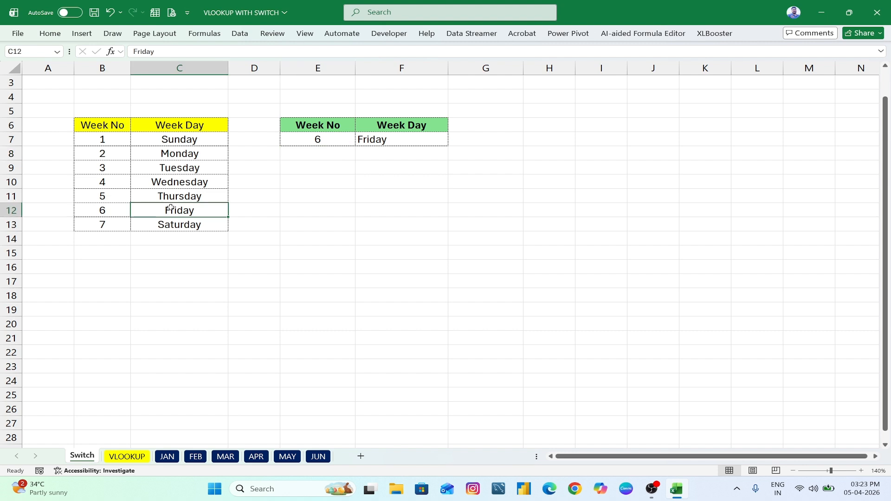
click(314, 139)
text(7)
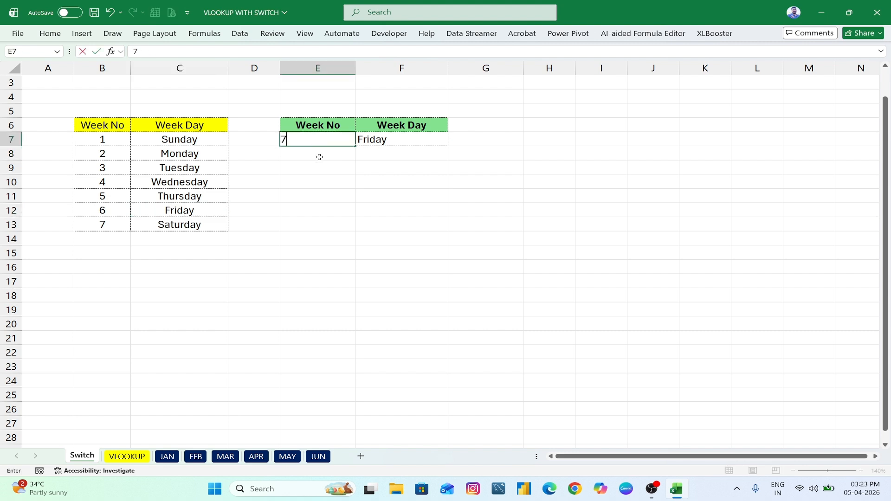
key(Return)
click(310, 213)
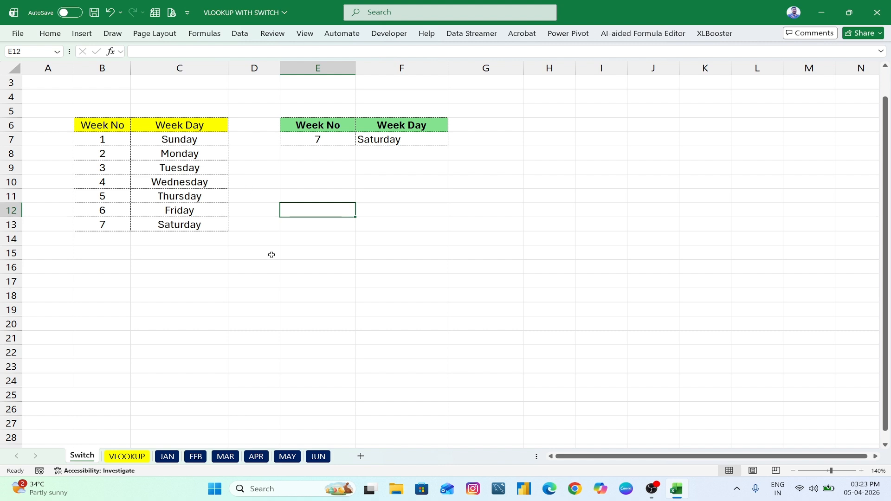
Review the VLOOKUP sheet's sheet-name selector E3, Product ID cell B8 and Product Name cell C8, and look at the JAN sheet
click(139, 455)
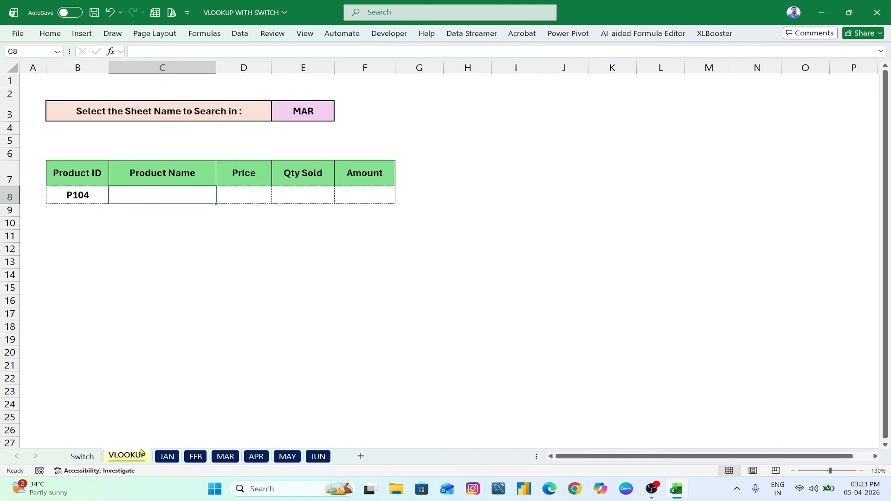
click(321, 112)
click(69, 196)
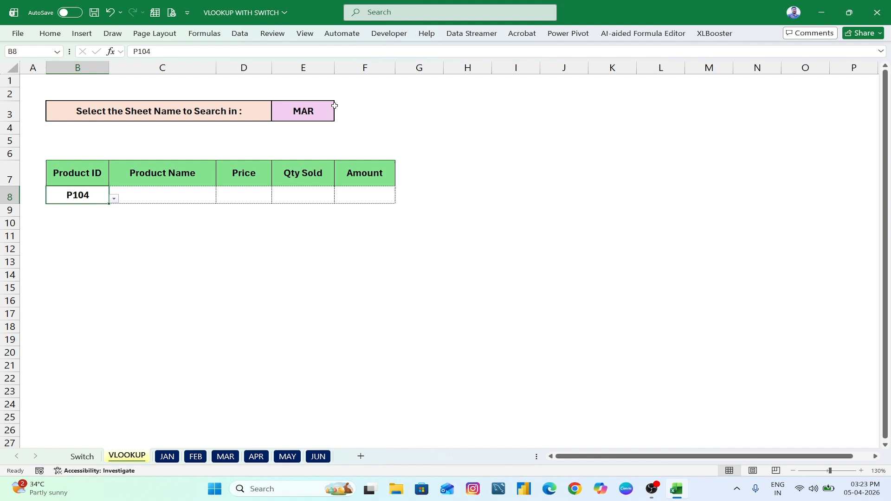
click(316, 112)
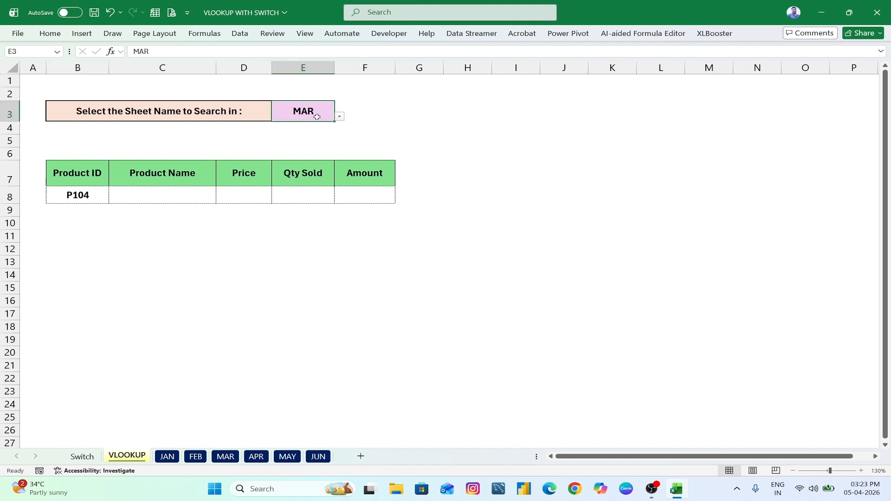
click(168, 457)
click(127, 456)
click(84, 191)
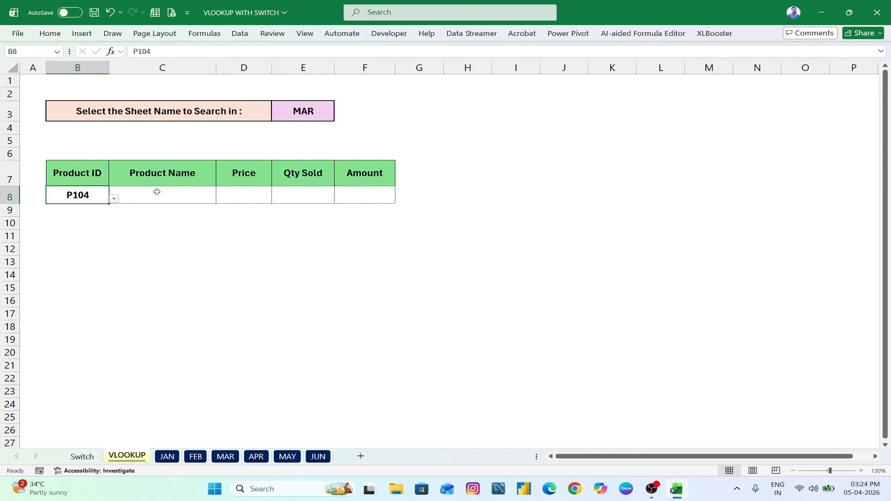
click(319, 114)
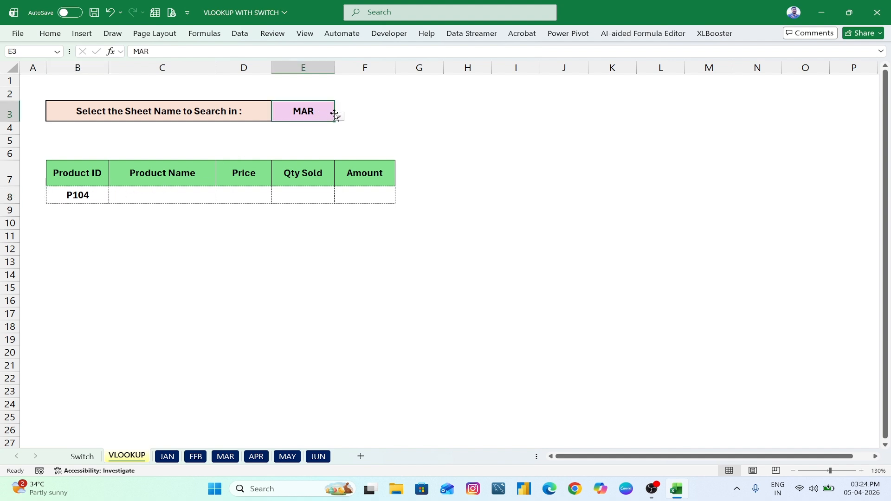
click(339, 118)
click(339, 118)
click(145, 198)
Inspect the SWITCH formula in cell F7 of the Switch sheet and leave it as written
click(82, 456)
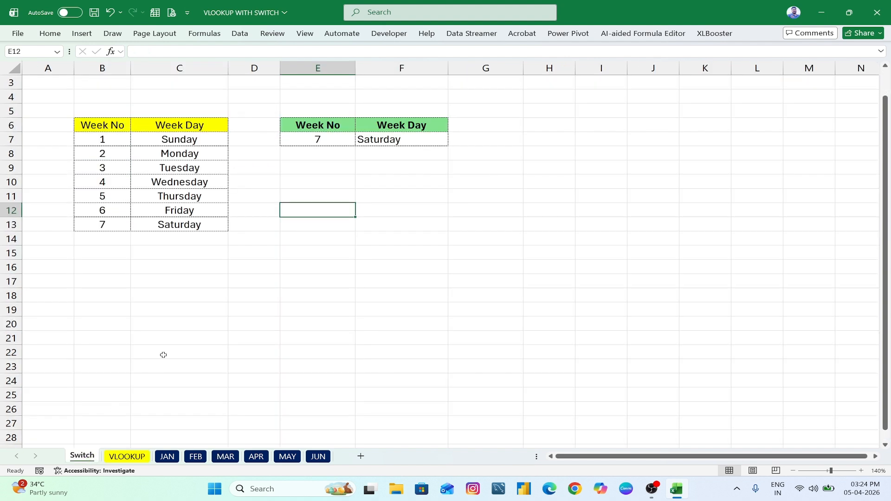
double_click(377, 136)
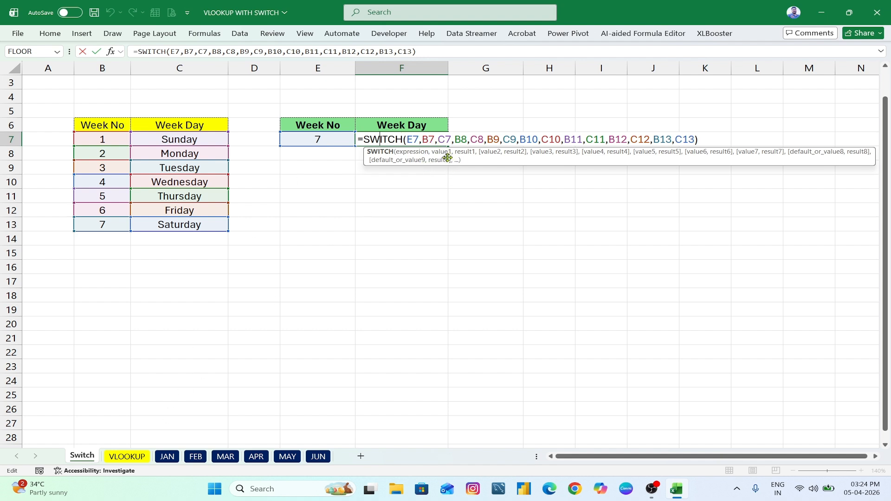
key(ctrl+Return)
Start a VLOOKUP formula in Product Name cell C8 of the VLOOKUP sheet with B8 as the lookup value
click(126, 456)
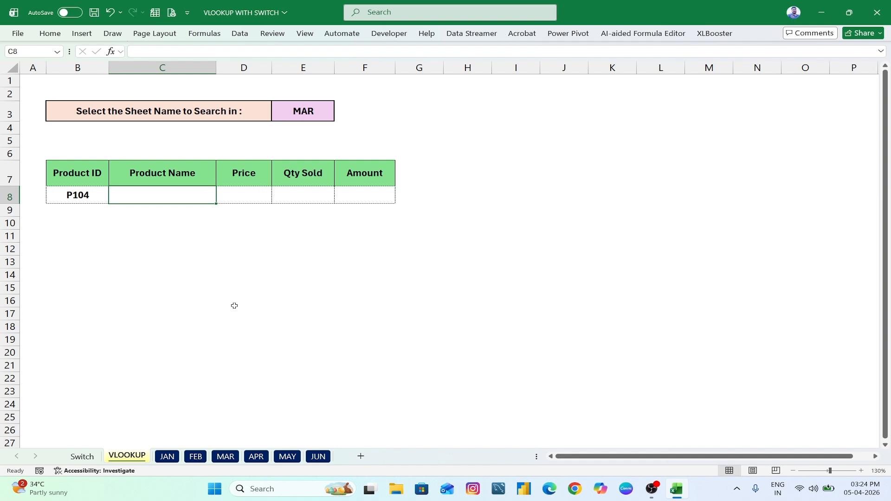
text(=)
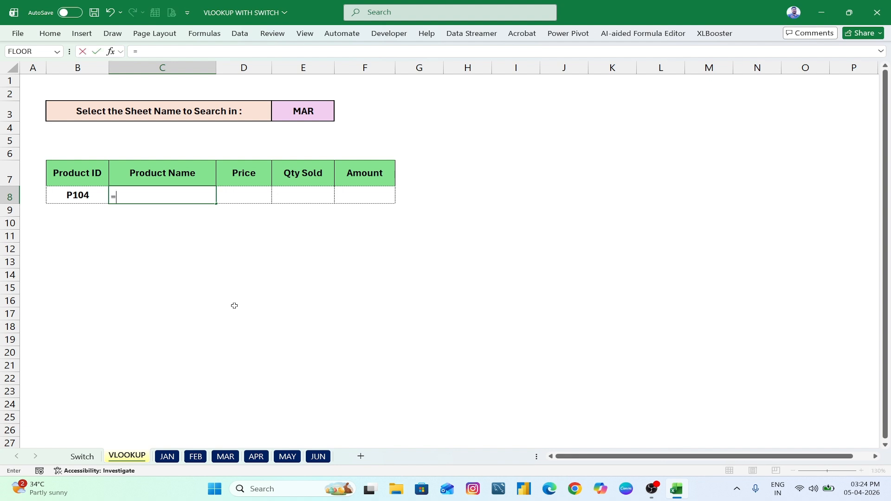
text(vloo)
key(Tab)
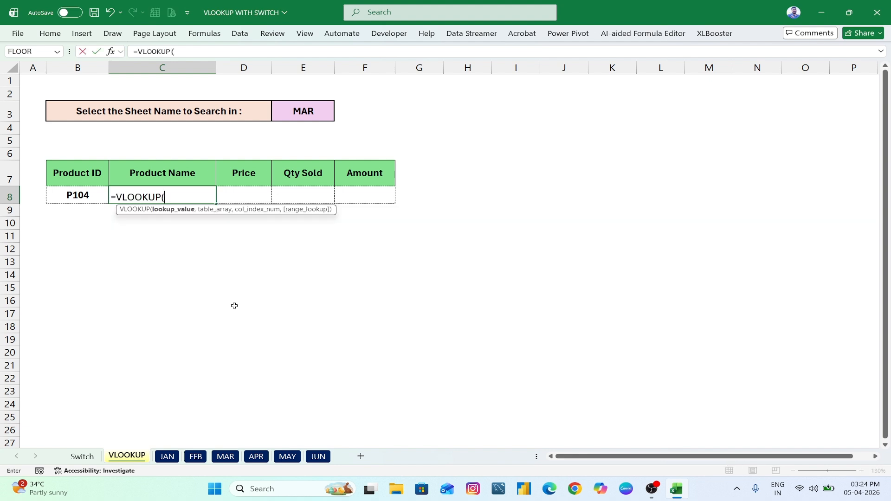
click(77, 194)
text(,)
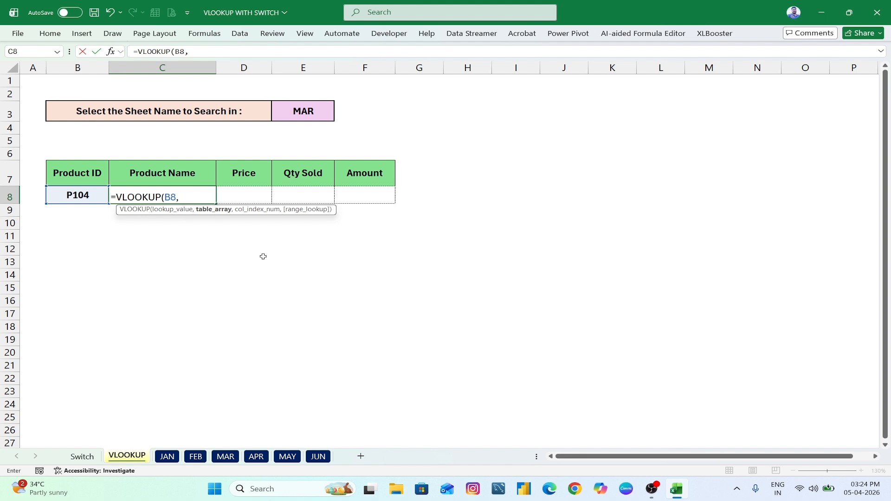
Nest a SWITCH function as the VLOOKUP table array, with sheet-name cell E3 as its expression
text(S)
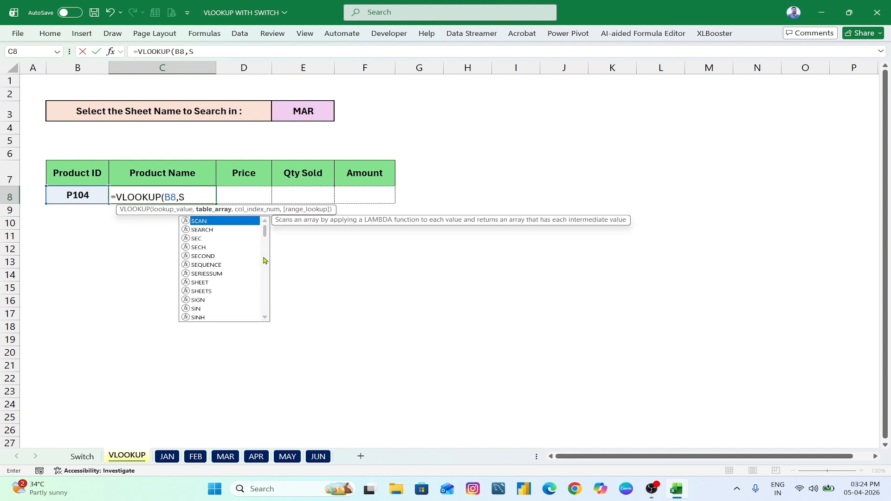
text(WI)
key(Tab)
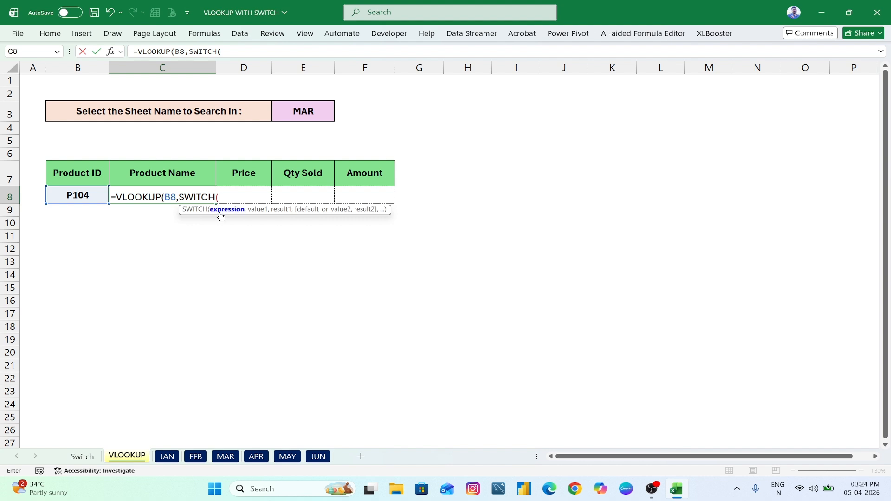
click(301, 110)
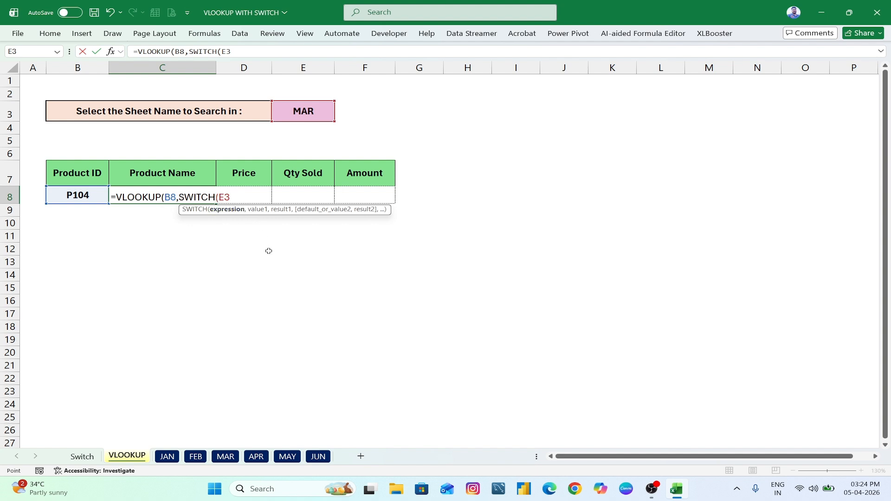
text(,)
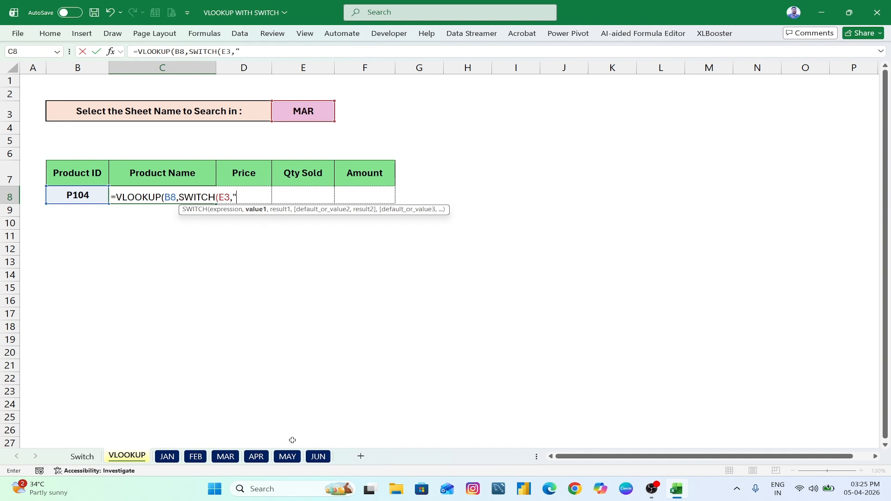
Add the SWITCH pairs "JAN" with Table1 and "FEB" with Table2 to the VLOOKUP formula in C8
text("JAN",TAB)
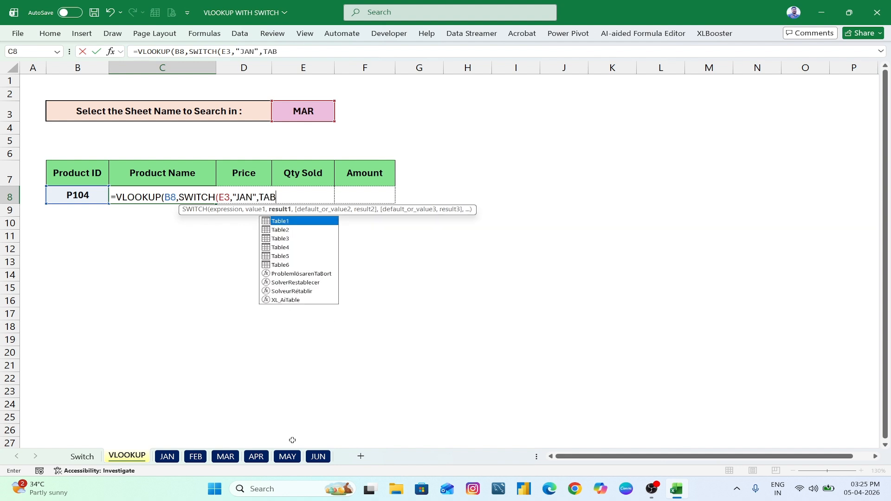
key(Tab)
text(,)
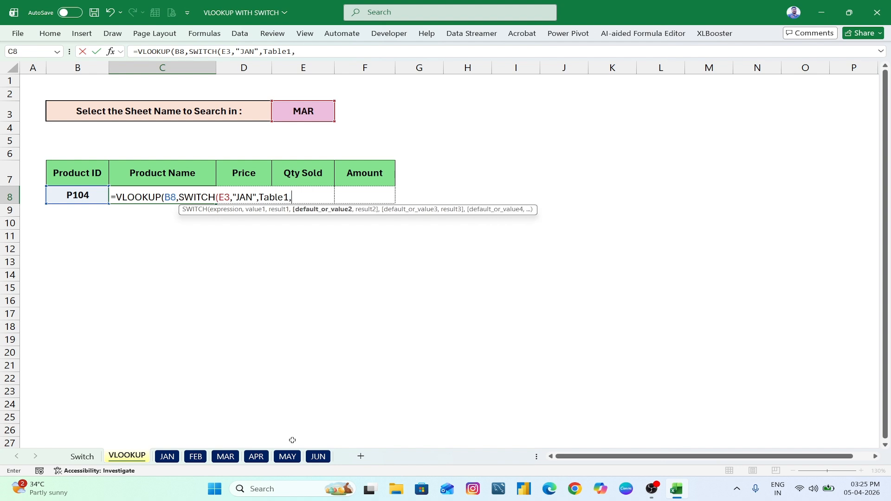
text("FEB",)
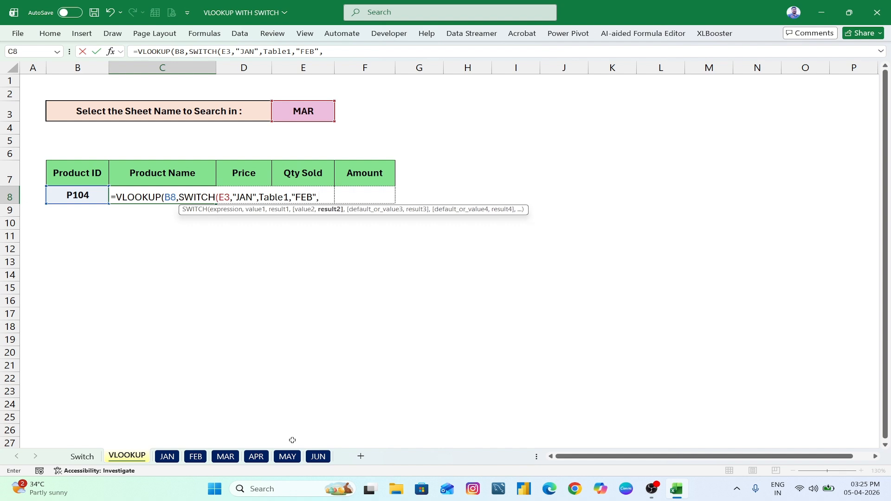
text(TAB)
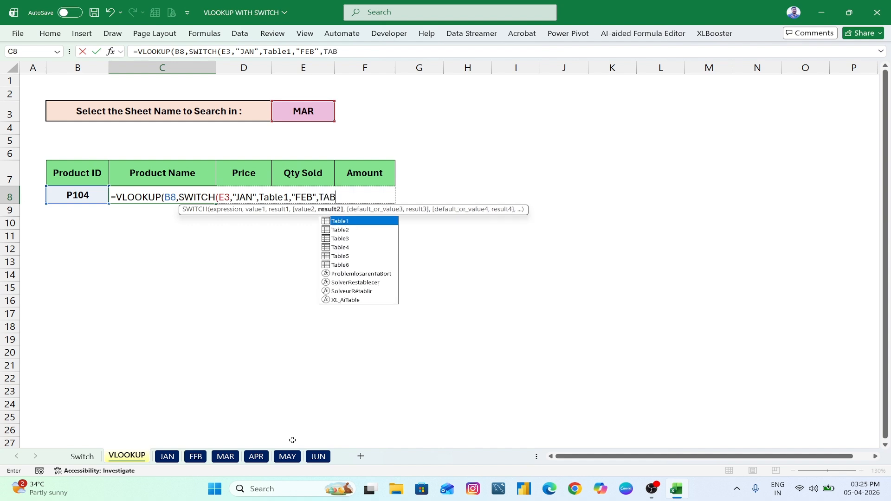
key(Down)
key(Tab)
text(,)
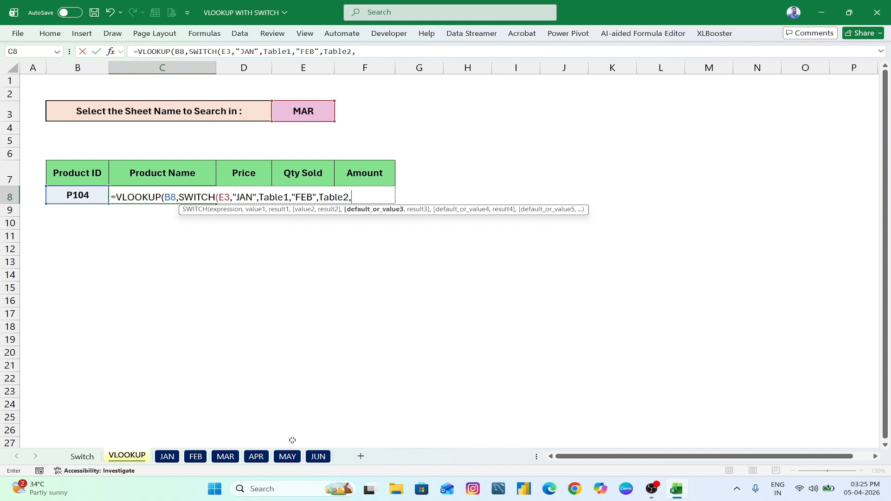
Add "MAR" with Table3 as the third value and result pair of the nested SWITCH
text("MAR)
text(,TAB)
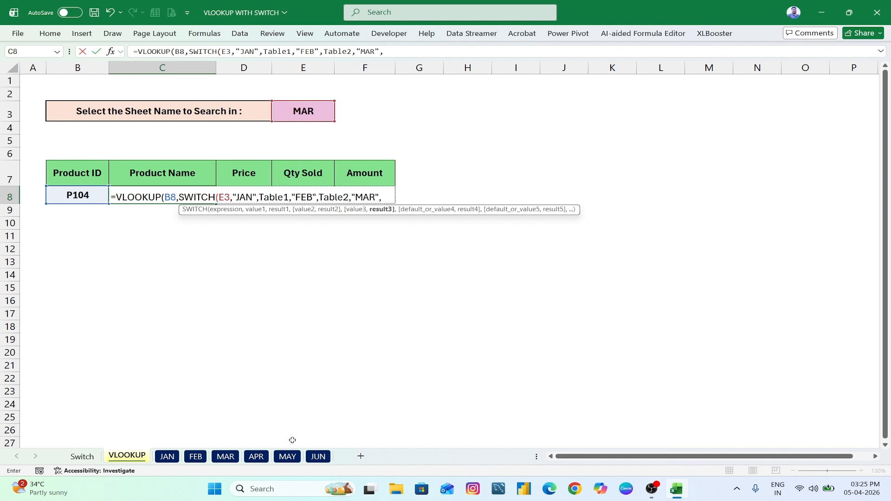
key(Down)
key(Down)
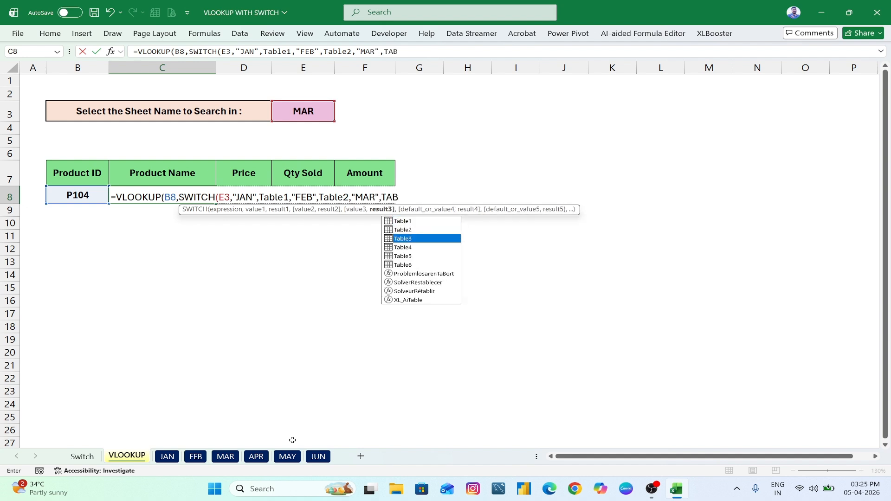
key(Tab)
text(,)
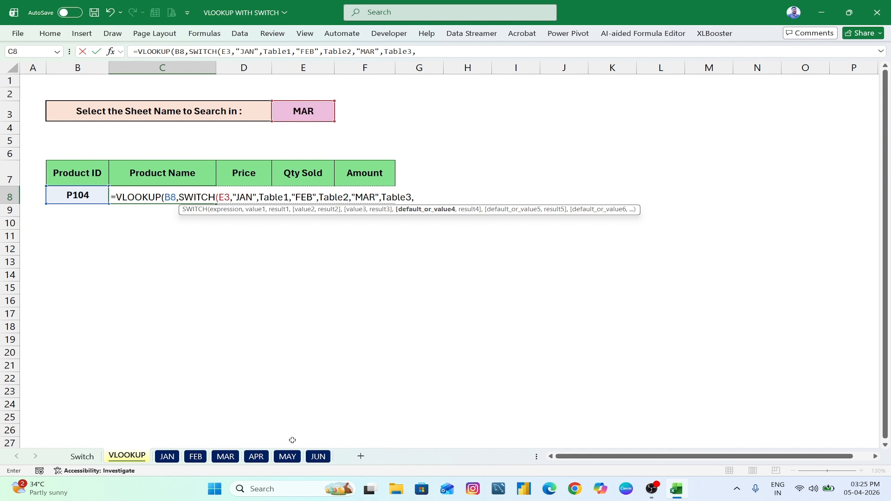
Add "APR" with Table4 as the fourth value and result pair of the nested SWITCH
text("APR",)
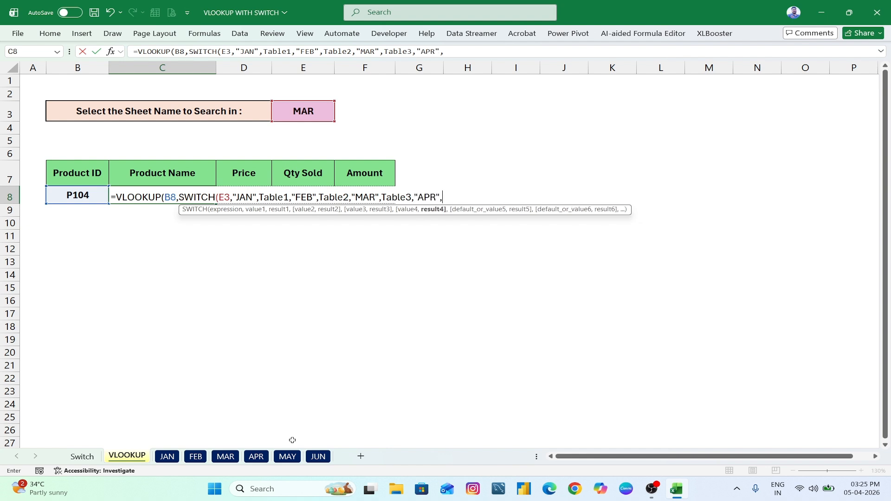
text(TAB)
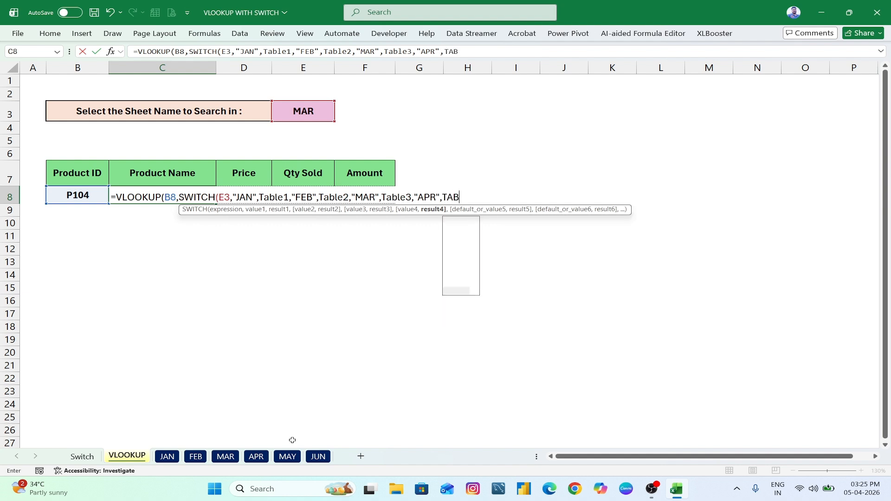
key(Down)
key(Down)
key(Down)
key(Tab)
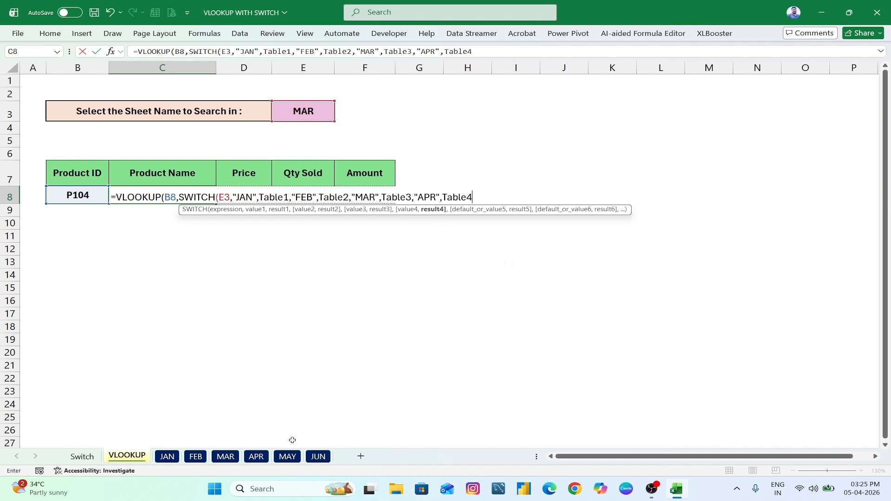
text(,")
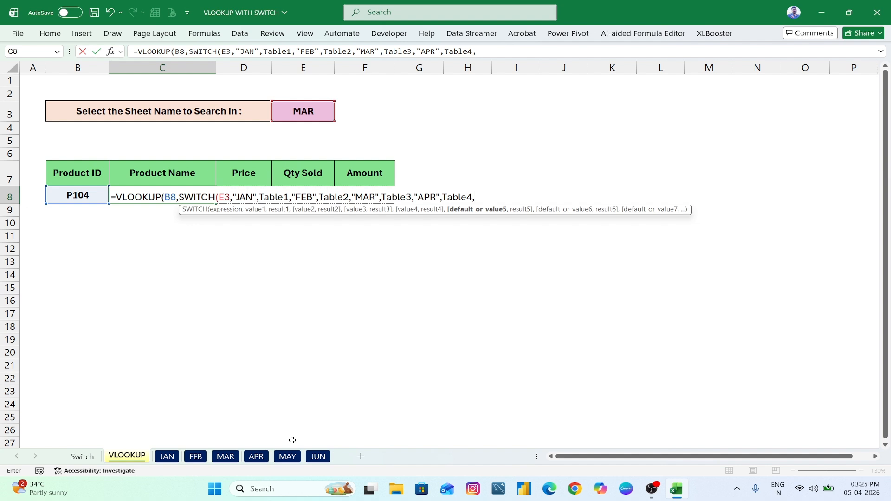
Add "MAY" with Table5 as the fifth value and result pair of the nested SWITCH
text(M)
key(BackSpace)
text("MAY",TABL)
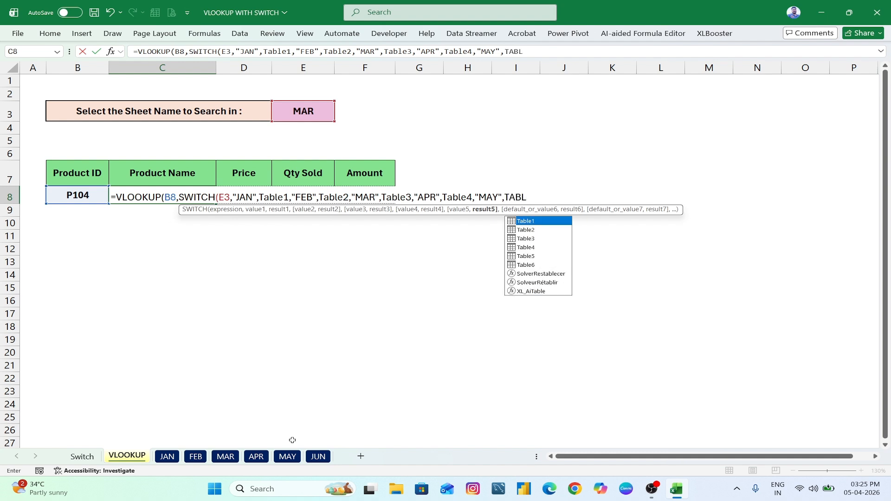
key(Down)
key(Down)
key(Down)
key(Down)
key(Tab)
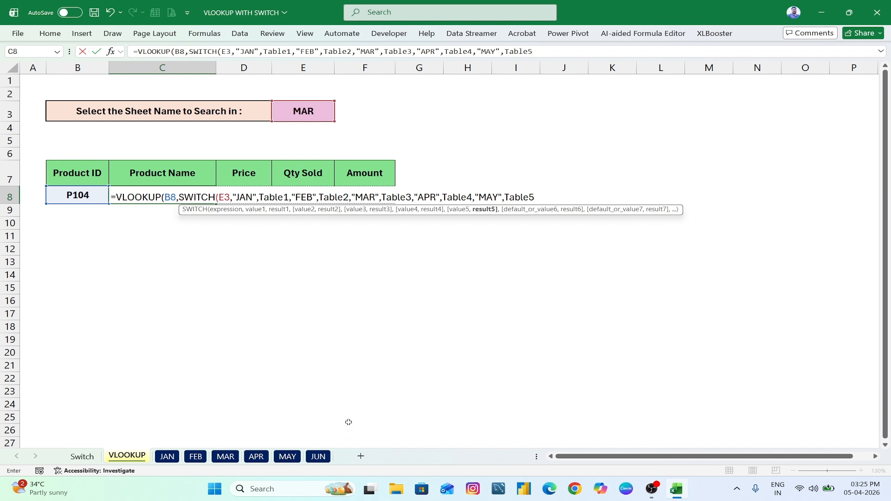
text(,)
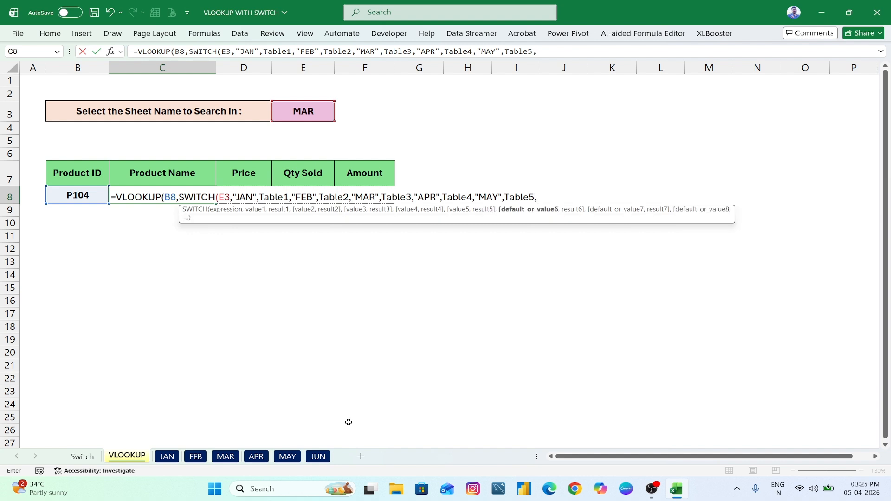
Add "JUN" with Table6 as the final SWITCH pair and close the SWITCH function
text("JUN",)
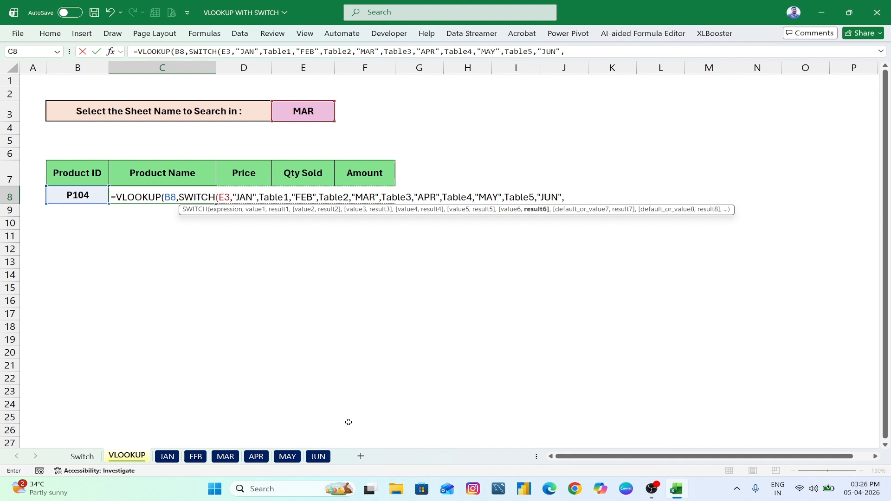
text(TAB)
key(Down)
key(Down)
key(Down)
key(Down)
key(Down)
key(Down)
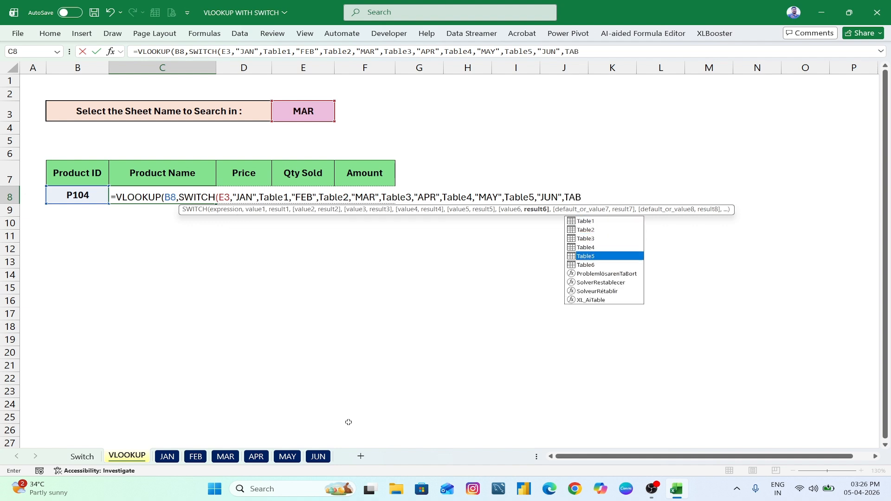
key(Up)
key(Tab)
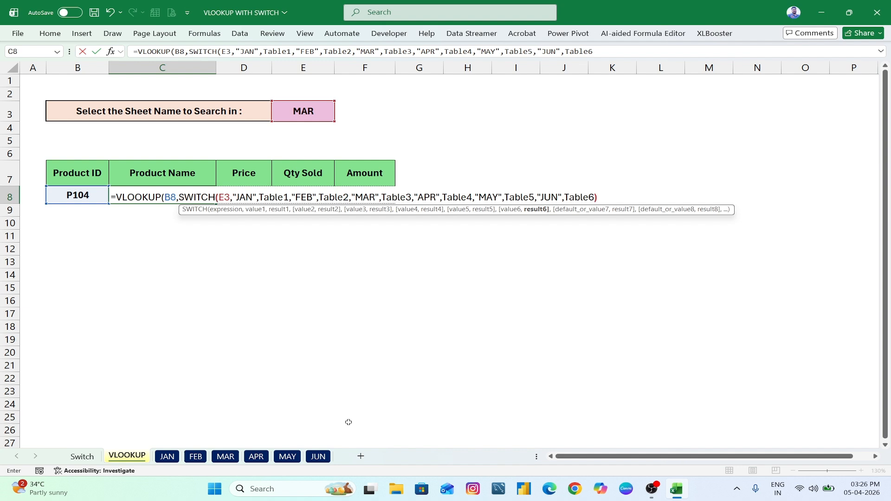
text())
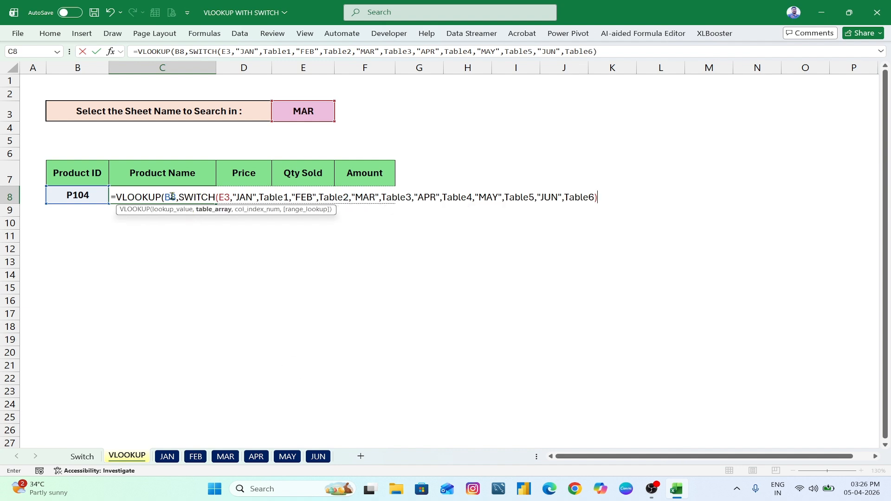
Make the B8 and E3 references in the C8 formula absolute, as $B$8 and $E$3
drag(165, 196, 177, 198)
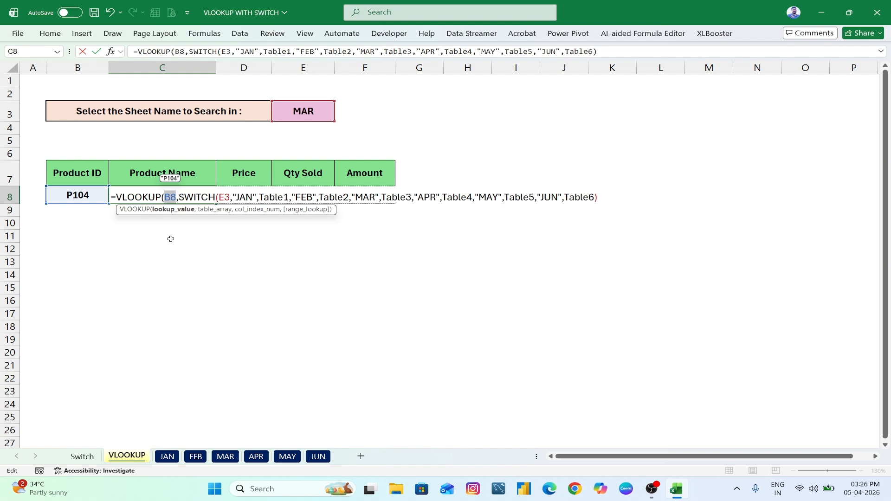
key(F4)
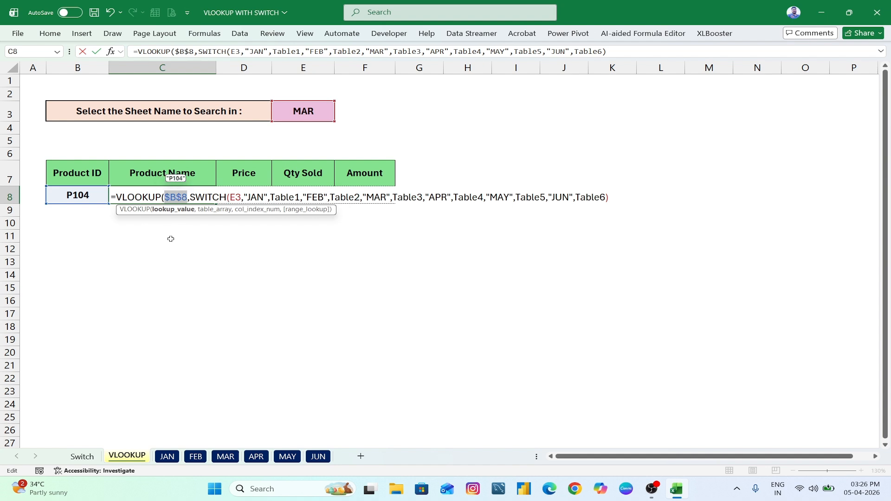
double_click(232, 196)
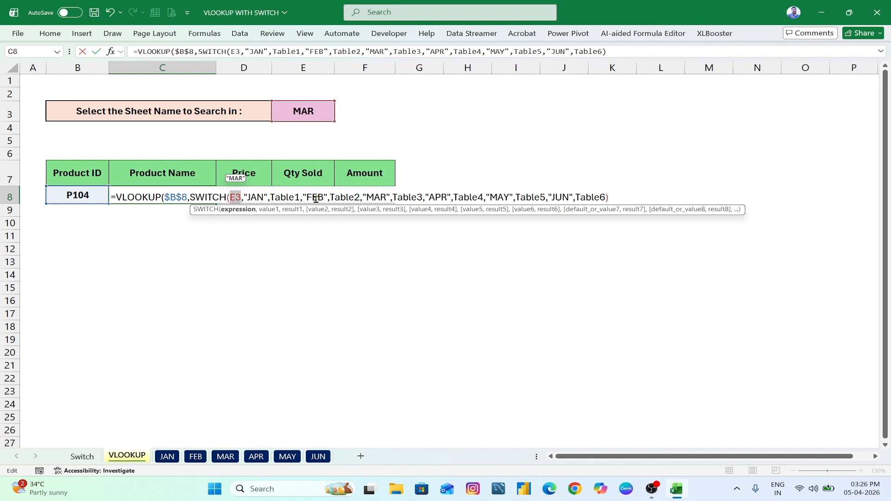
key(F4)
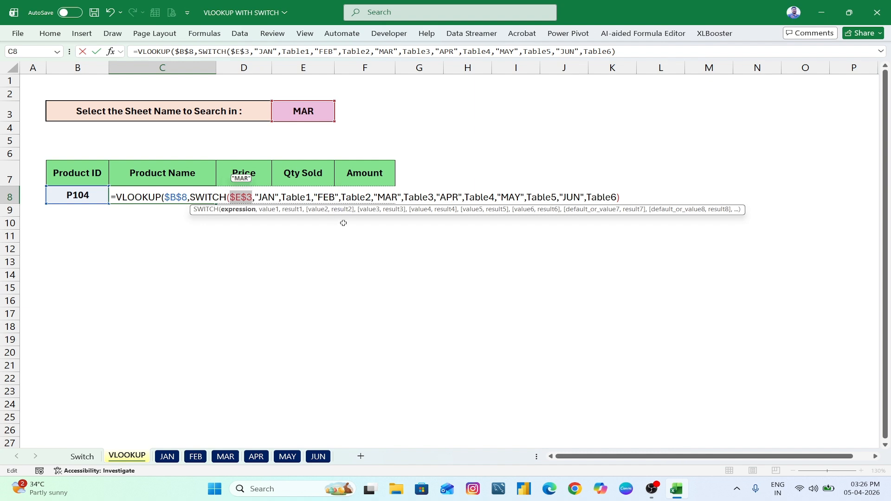
Complete the VLOOKUP in C8 with column index 2 and 0 for an exact match, and enter the formula
click(623, 196)
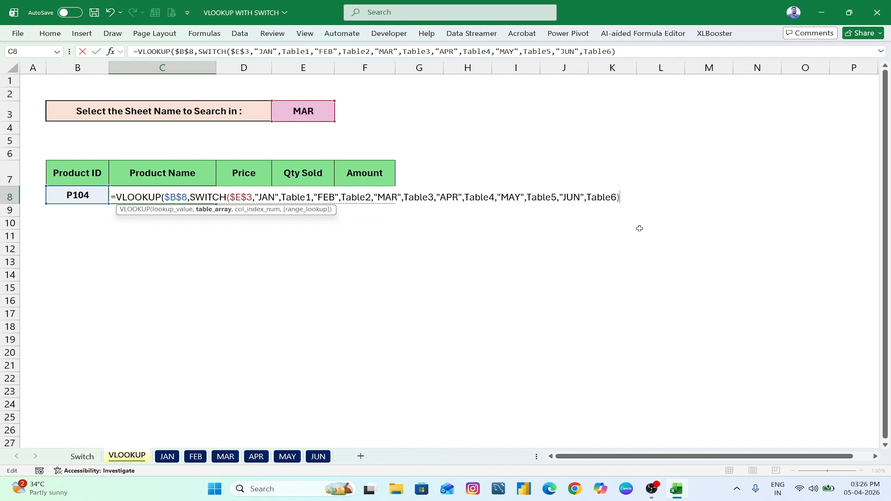
text(,2)
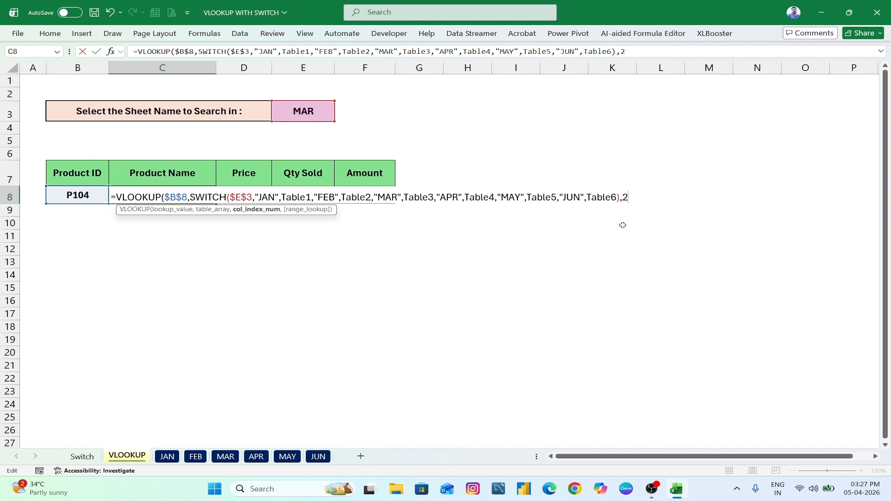
text(,)
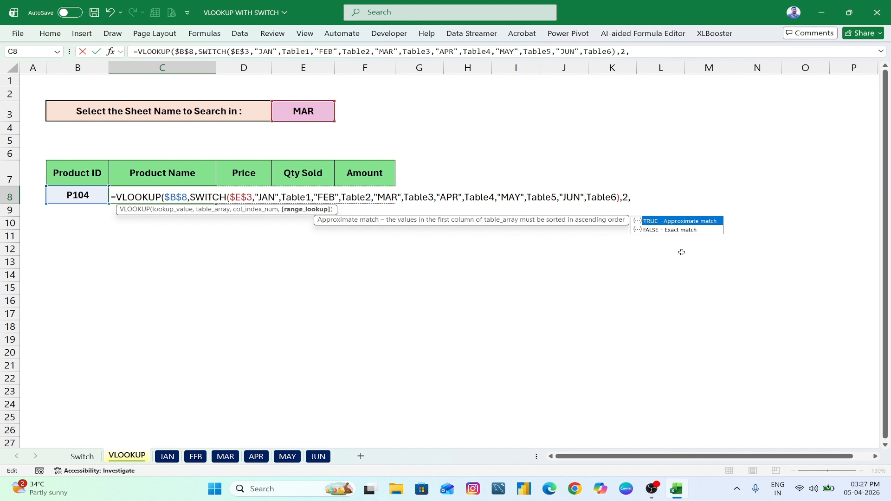
text(0)
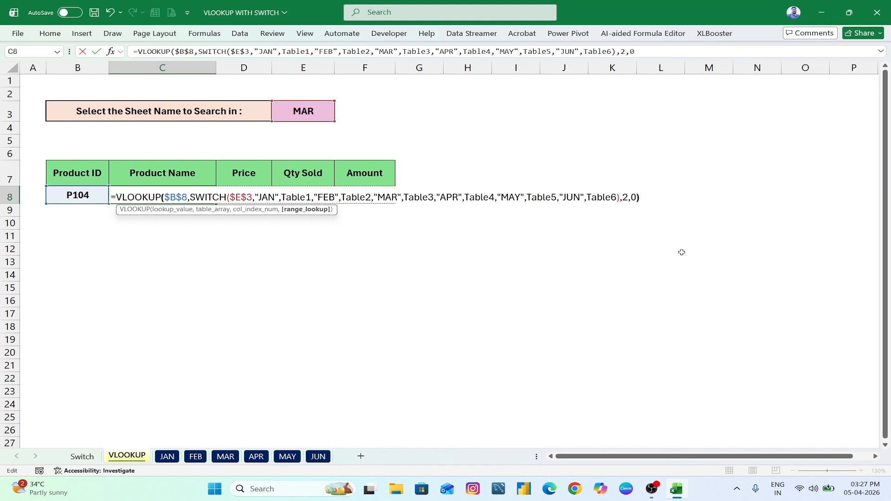
text())
key(Return)
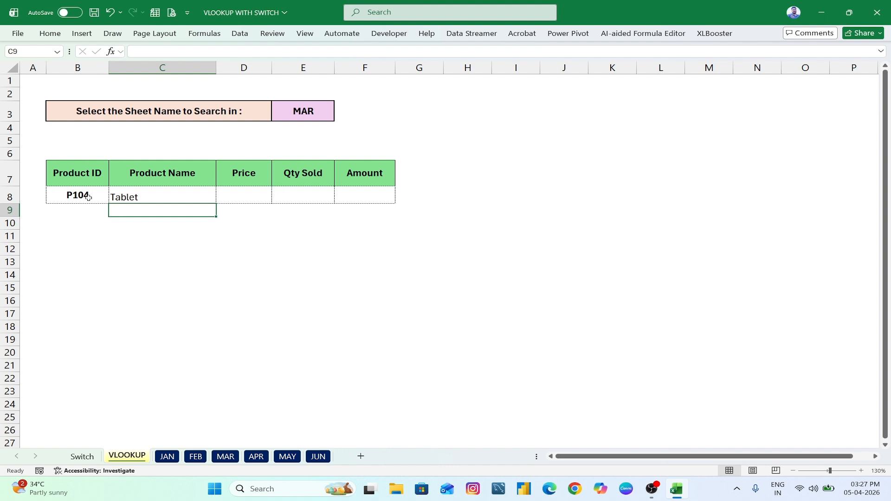
Fill the Product Name formula from C8 across Price, Qty Sold and Amount to F8
click(153, 198)
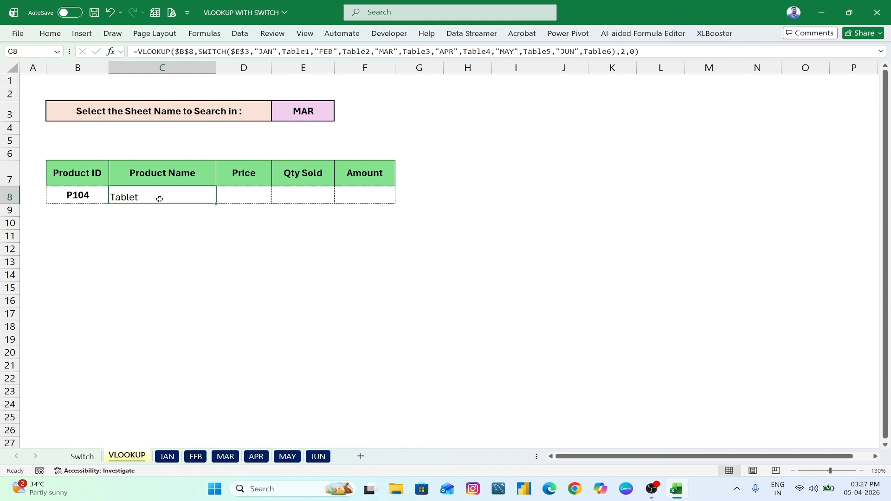
click(256, 227)
click(171, 199)
drag(218, 204, 390, 204)
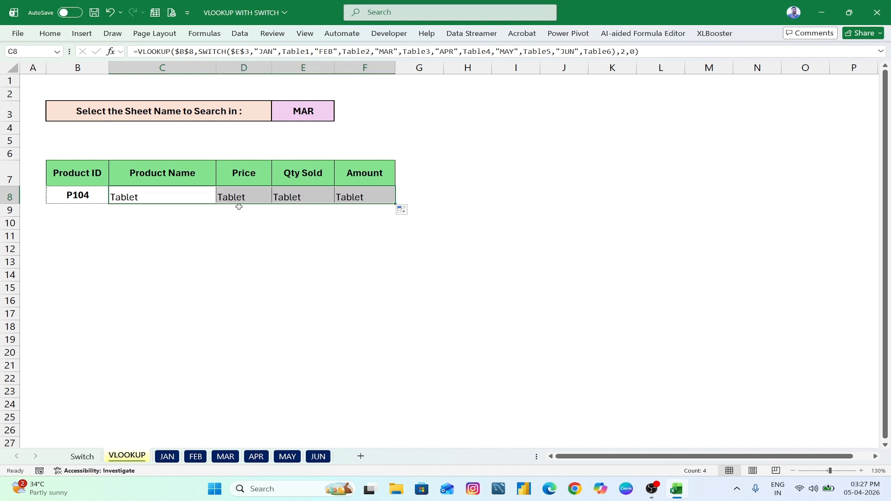
Examine the formulas in C8 and D8 and compare the column order with the JAN sheet's table
click(145, 194)
double_click(197, 196)
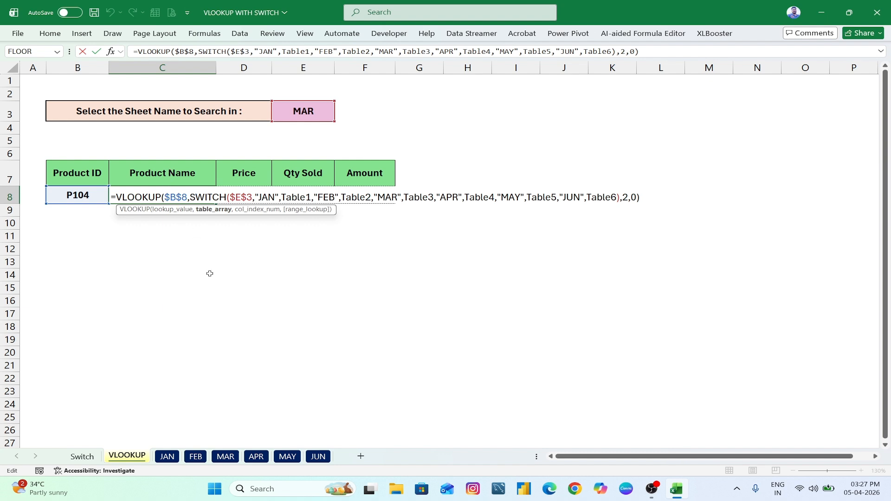
key(Escape)
click(252, 193)
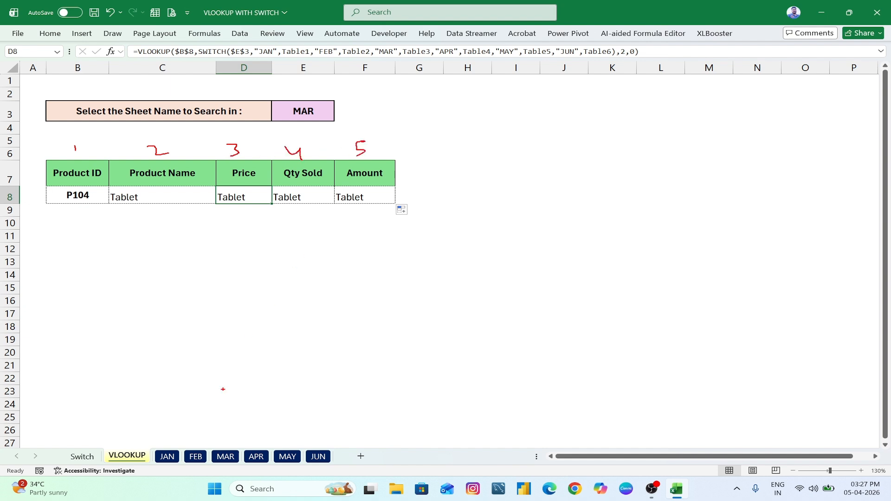
click(169, 453)
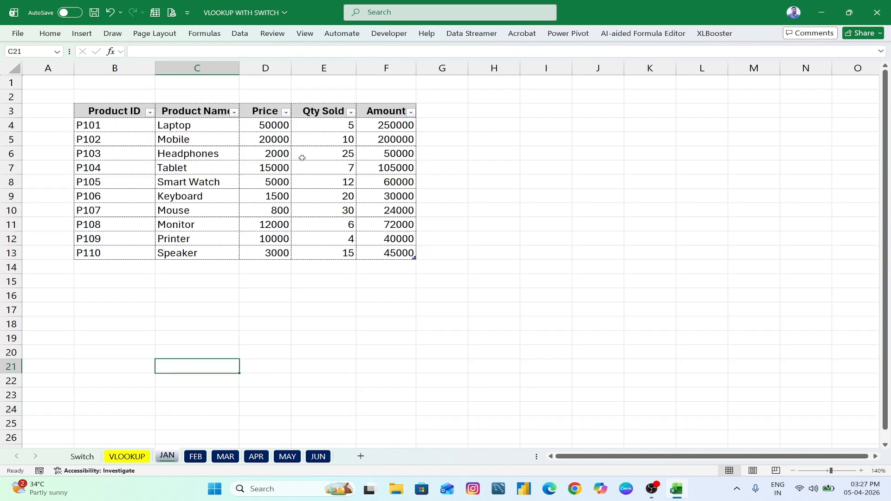
click(127, 456)
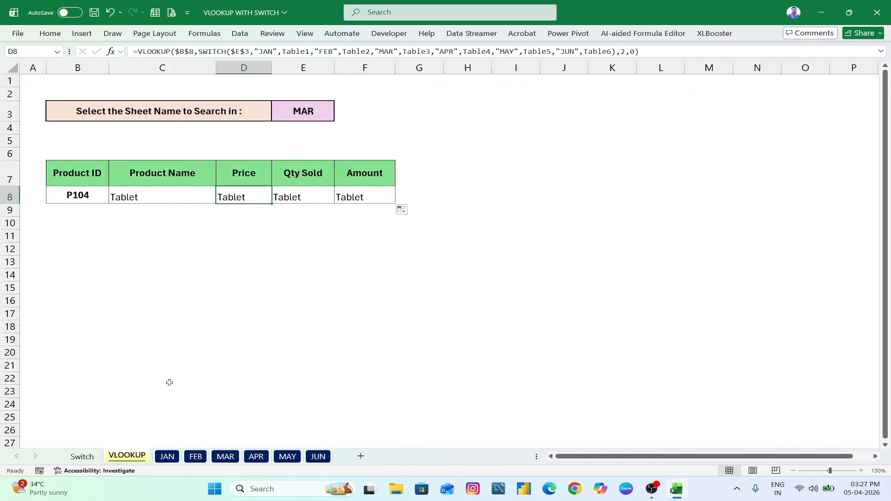
click(96, 152)
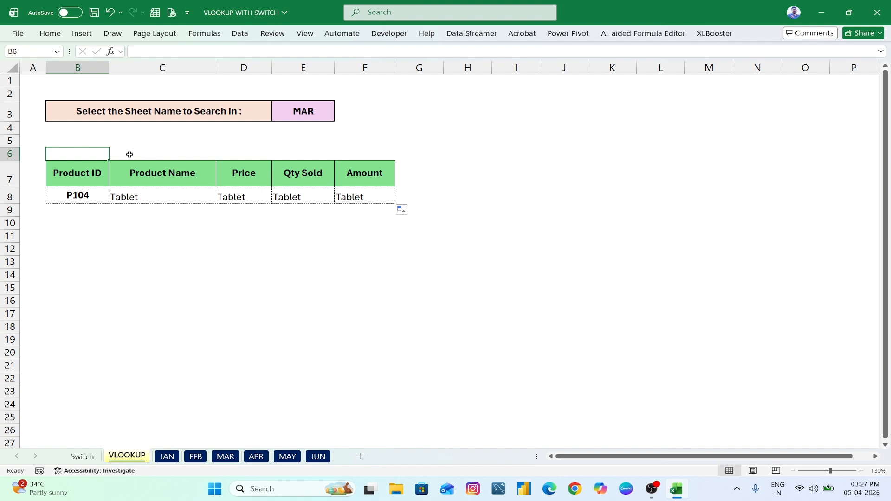
Set the column index of the VLOOKUP in the Price cell D8 to 3
click(200, 155)
click(239, 156)
click(296, 157)
click(370, 158)
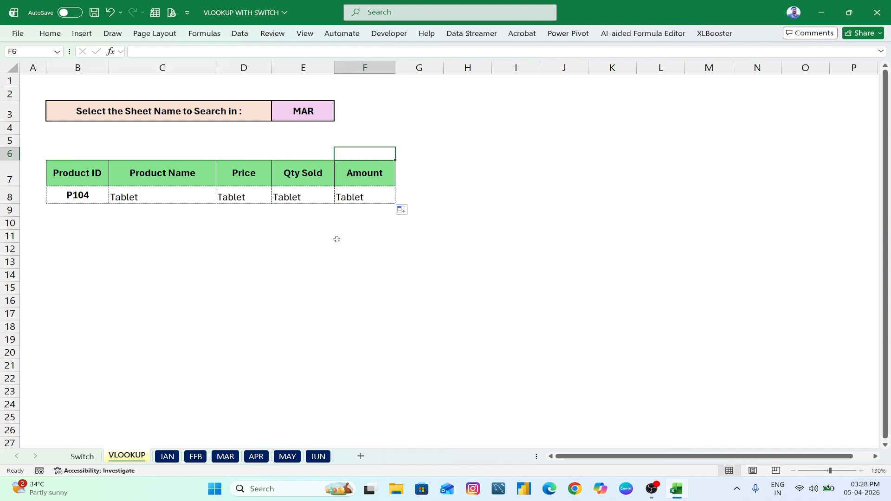
click(249, 196)
double_click(249, 197)
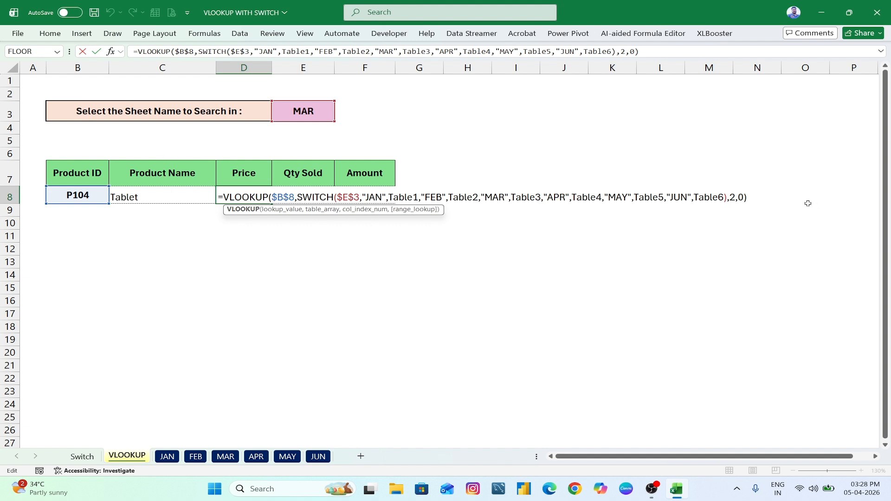
click(732, 198)
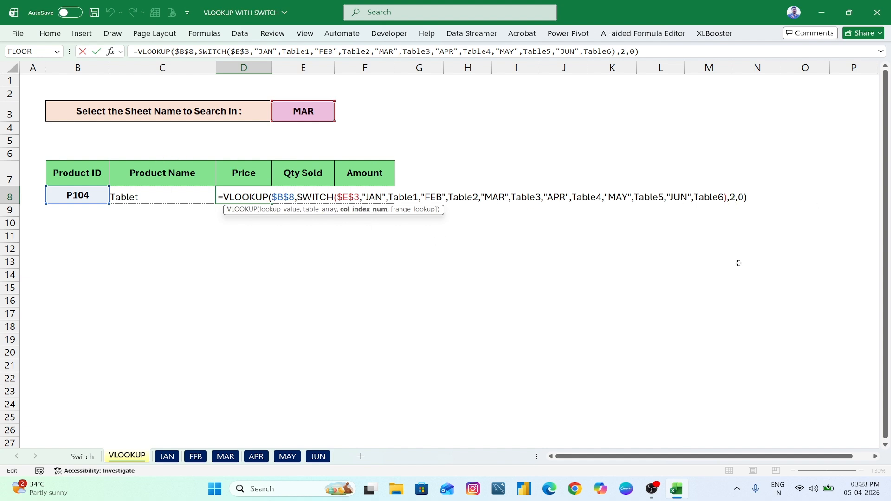
key(Delete)
text(3)
key(Return)
Set the column index of the VLOOKUP in the Qty Sold cell E8 to 4
click(310, 193)
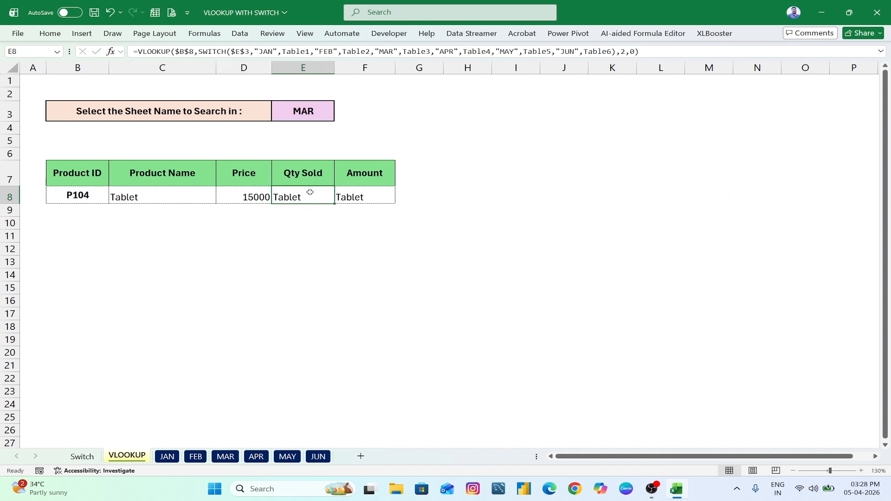
double_click(310, 192)
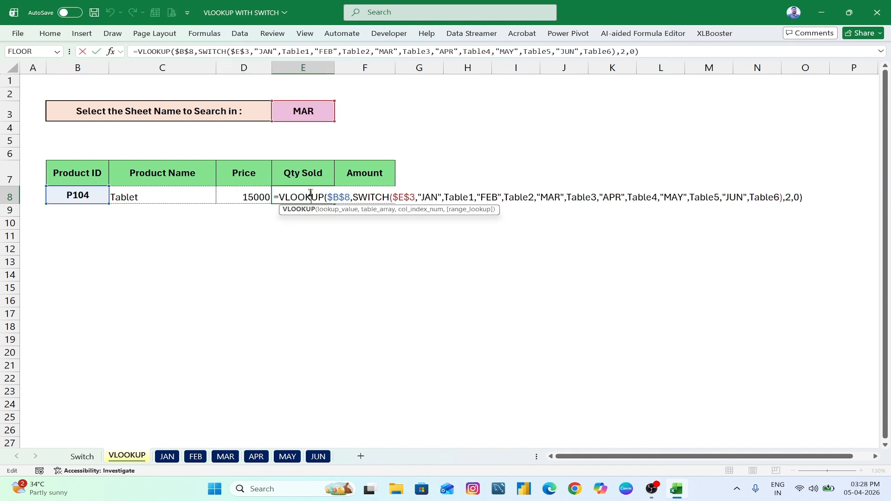
click(787, 197)
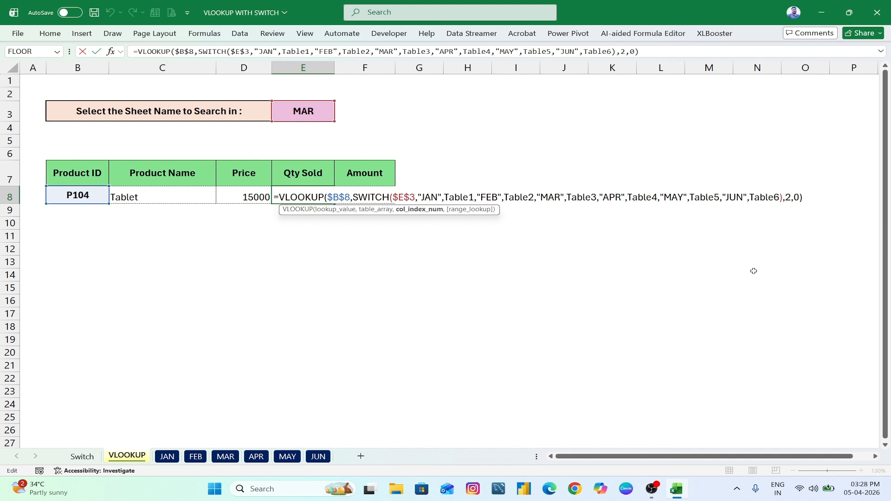
key(BackSpace)
text(4)
key(Return)
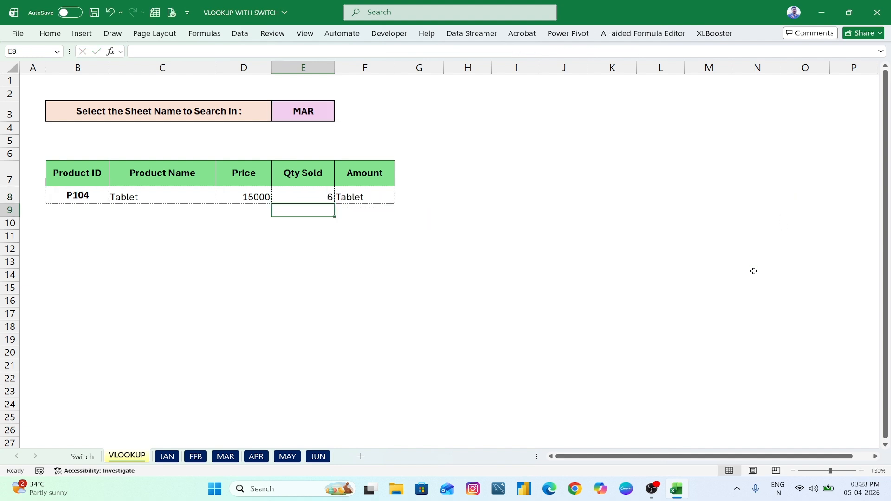
Set the column index of the VLOOKUP in the Amount cell F8 to 5
double_click(377, 195)
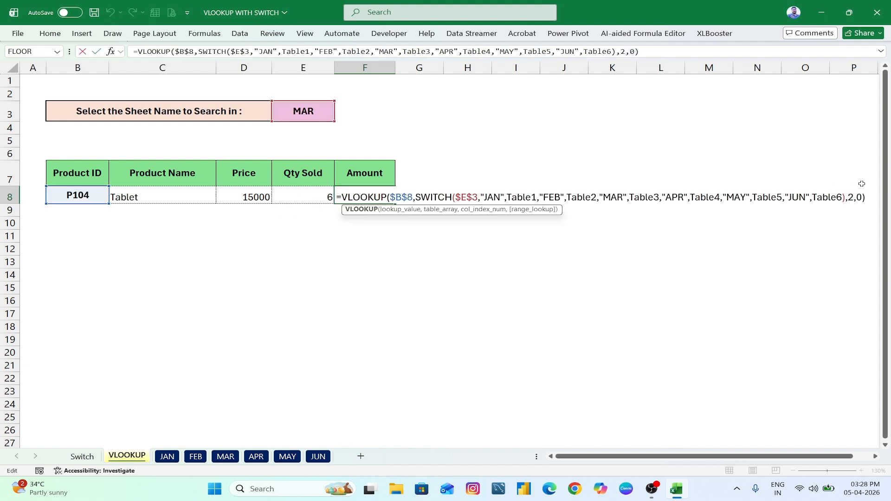
click(850, 197)
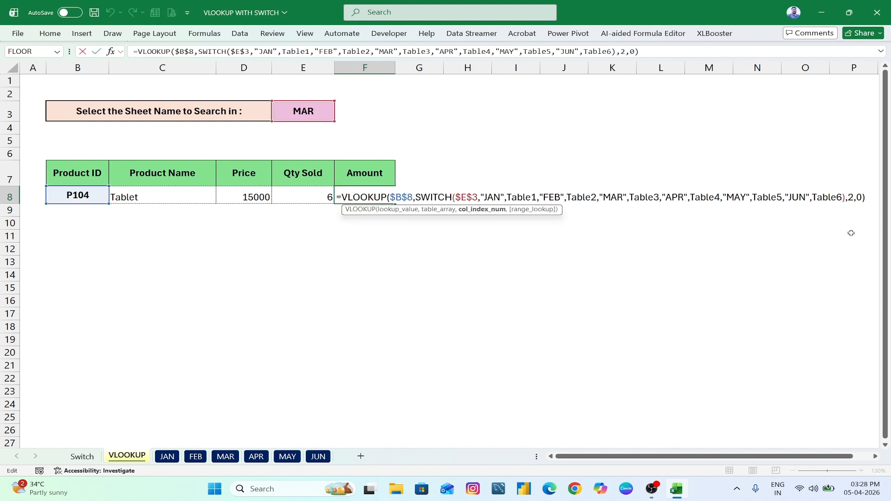
key(Return)
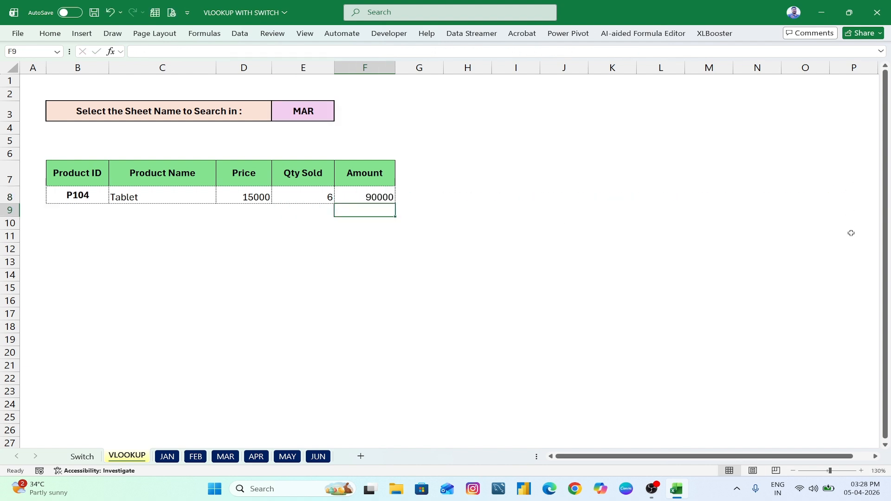
Test the lookup with product ID P106 in B8 and sheet name MAY in E3
click(166, 237)
click(86, 194)
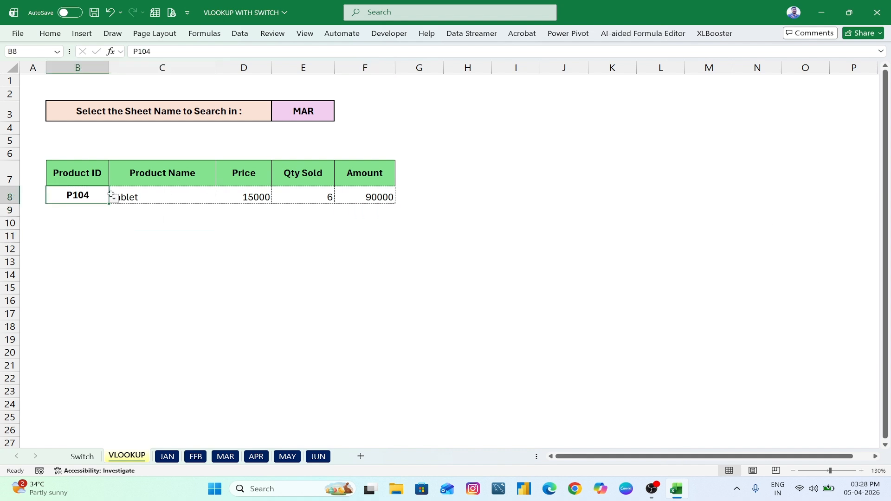
click(114, 198)
click(68, 252)
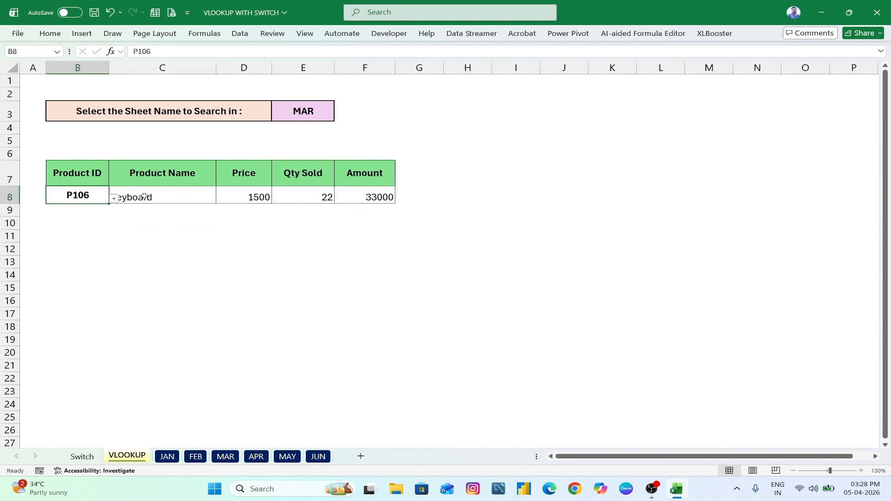
click(188, 237)
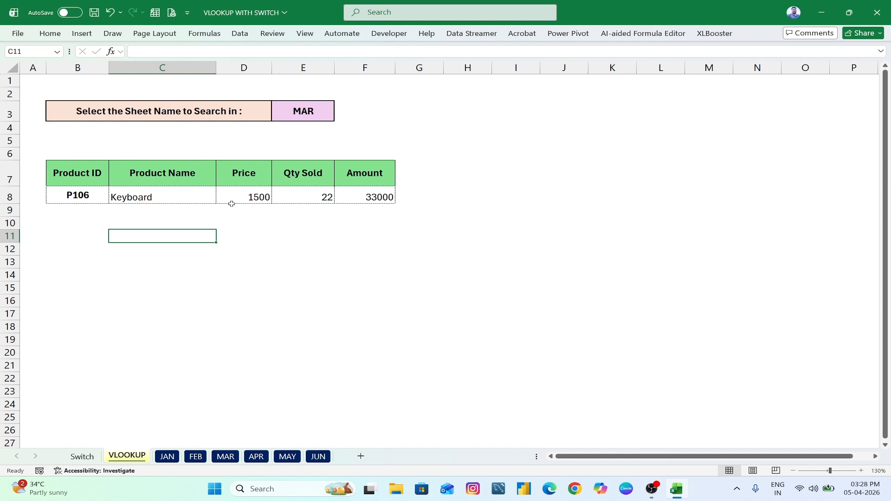
click(311, 110)
click(340, 116)
click(292, 163)
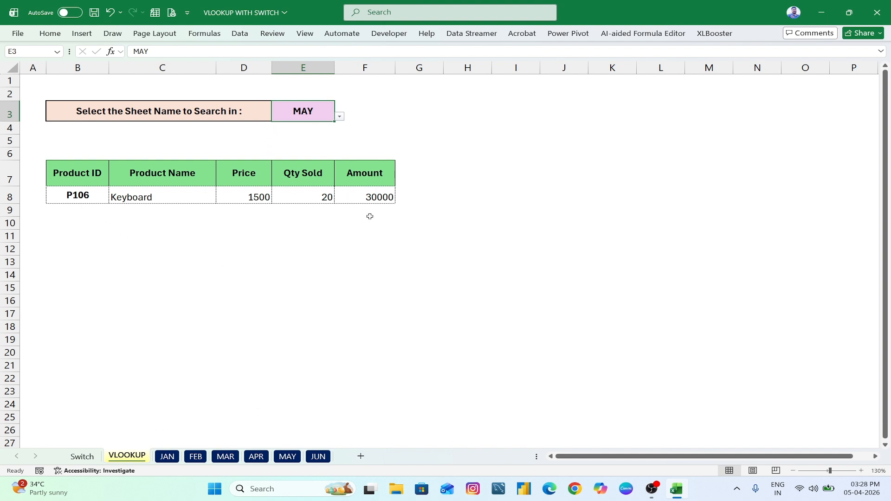
Compare the P106 row of the table on the MAY sheet with the lookup result on the VLOOKUP sheet
click(288, 456)
click(213, 377)
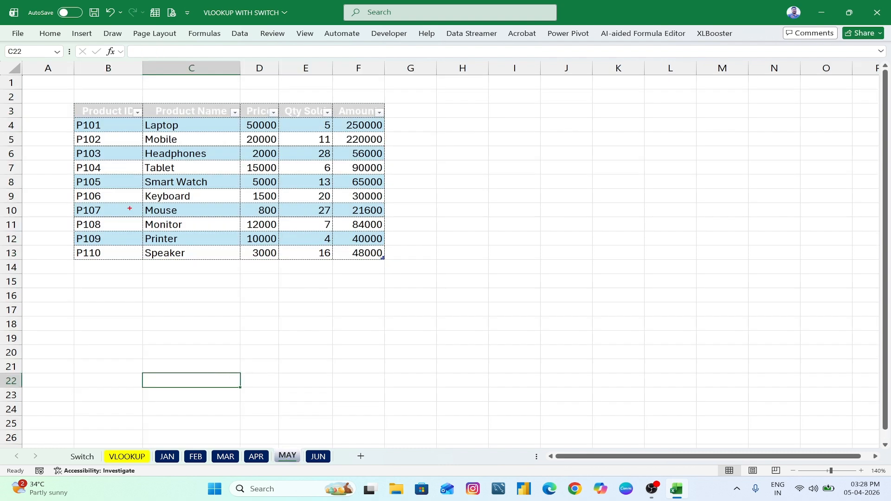
mouse_move(71, 190)
mouse_down()
mouse_move(164, 202)
mouse_move(410, 202)
mouse_move(391, 202)
mouse_up()
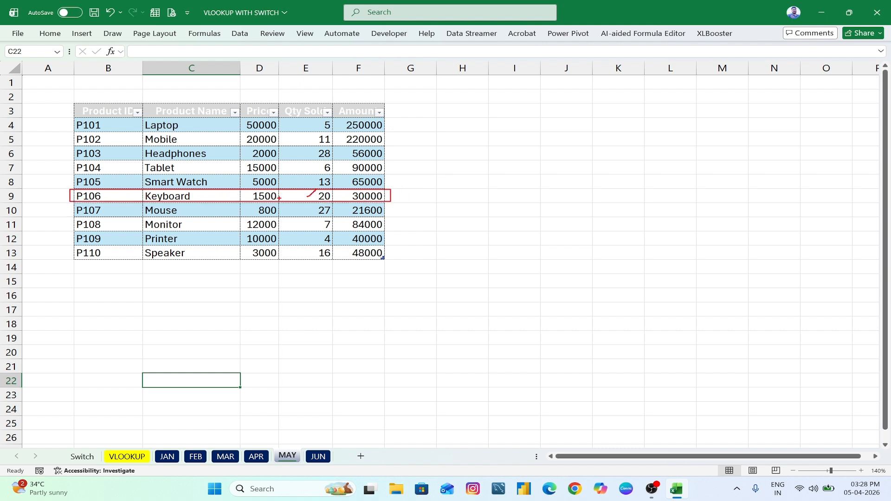
drag(387, 195, 402, 177)
click(115, 458)
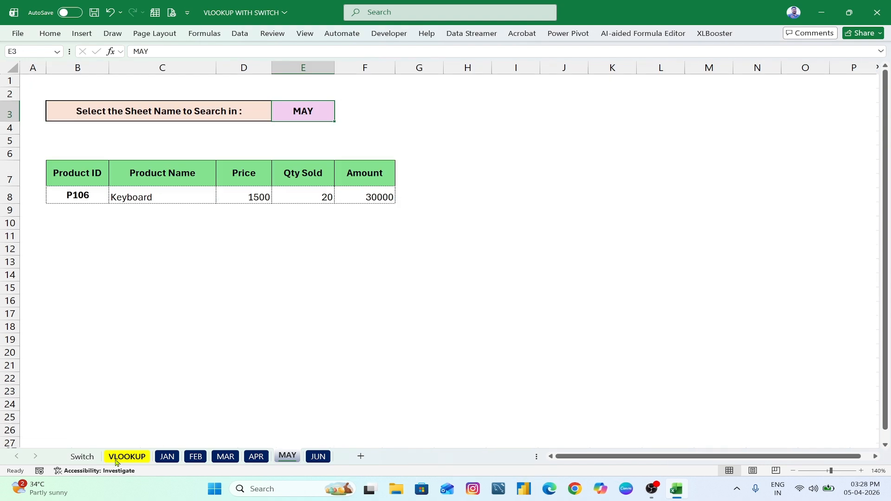
Change the sheet name in E3 to MAR to test the lookup on another month
click(363, 198)
click(321, 114)
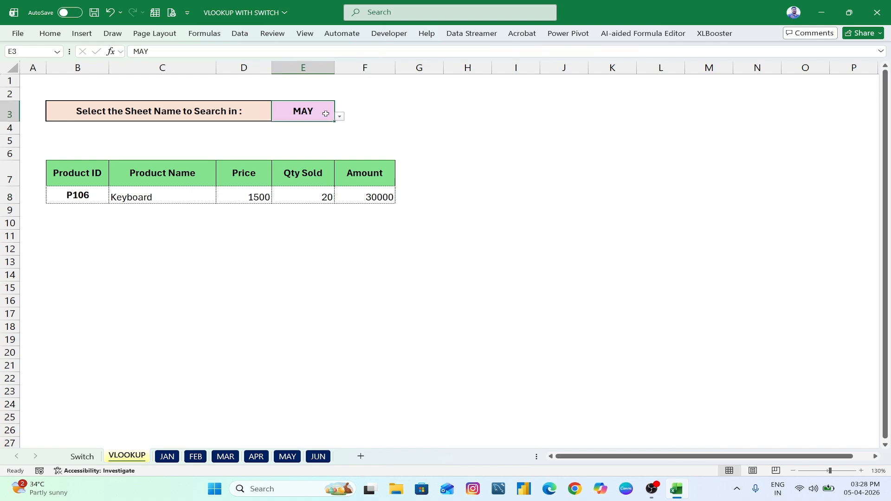
click(342, 117)
click(298, 117)
click(340, 116)
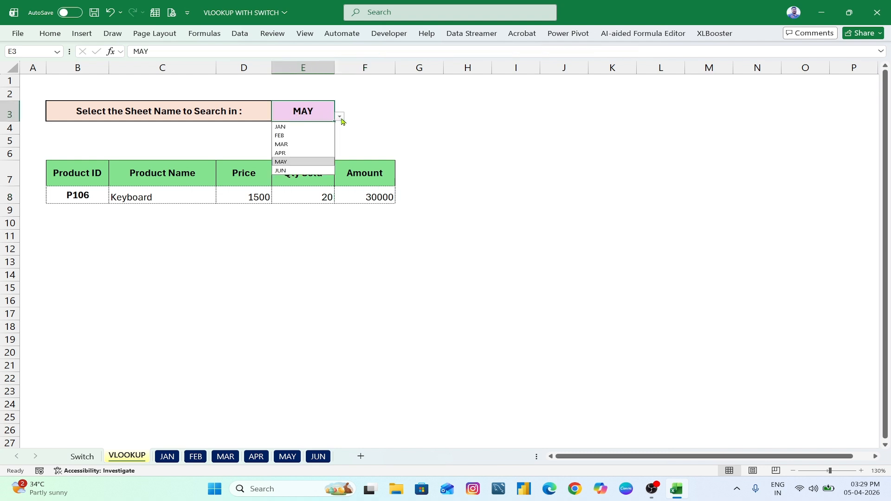
click(293, 147)
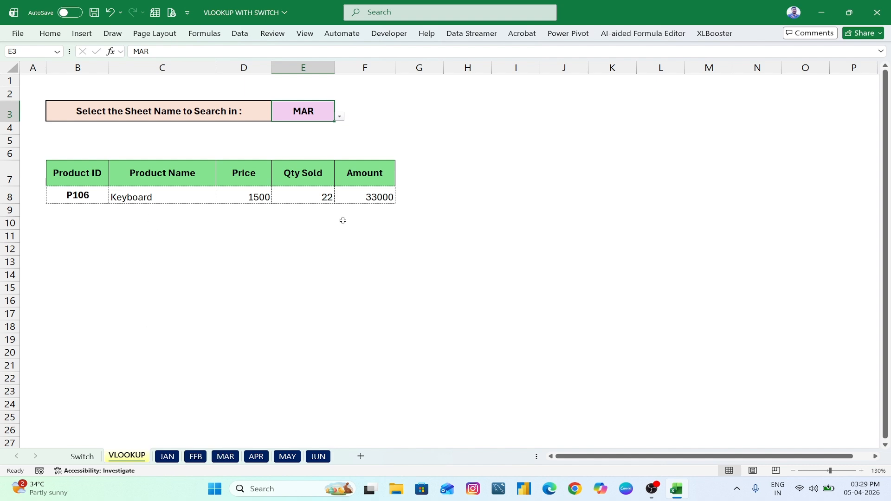
Check the P106 row of the table on the MAR sheet against the lookup result
click(225, 457)
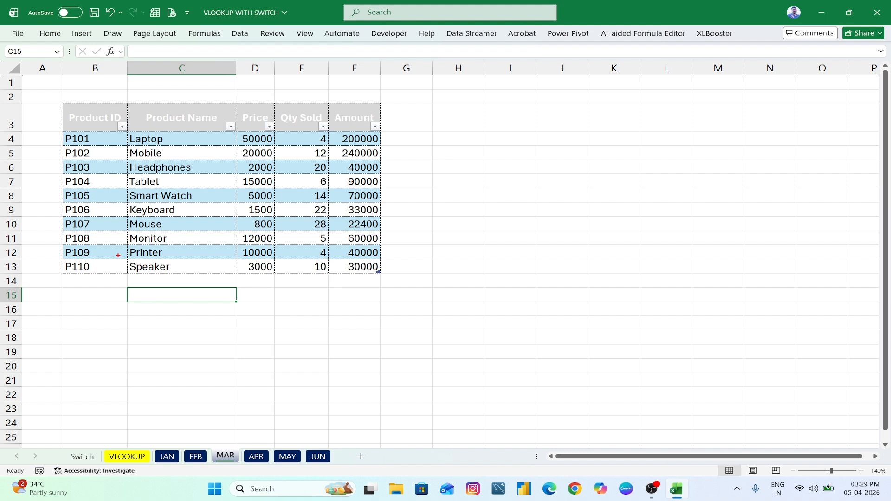
mouse_move(48, 217)
mouse_down()
mouse_move(54, 224)
mouse_move(184, 230)
mouse_move(388, 231)
mouse_up()
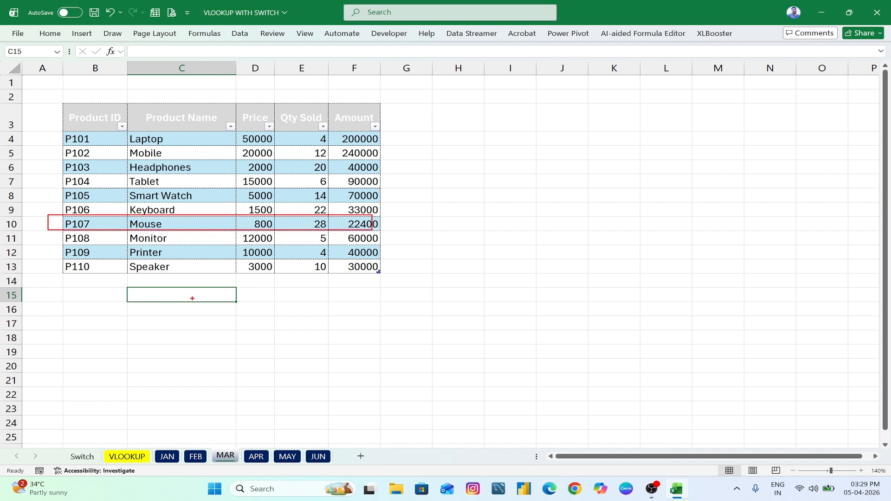
click(93, 212)
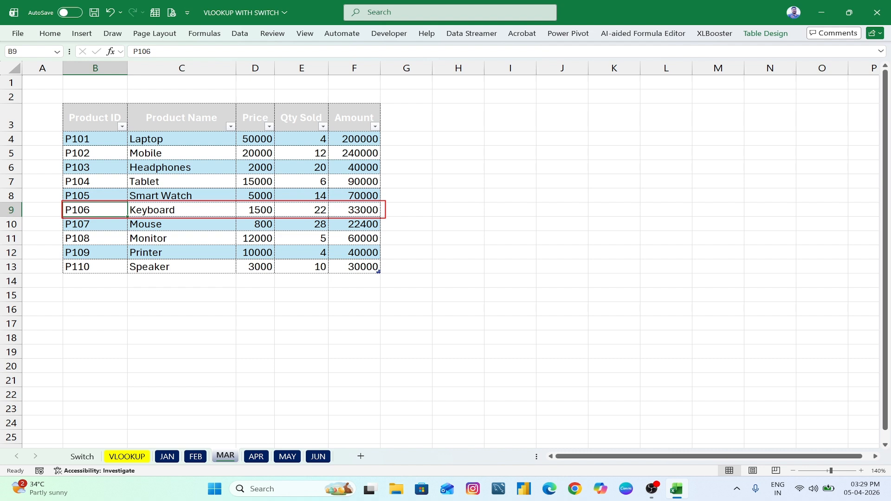
click(127, 456)
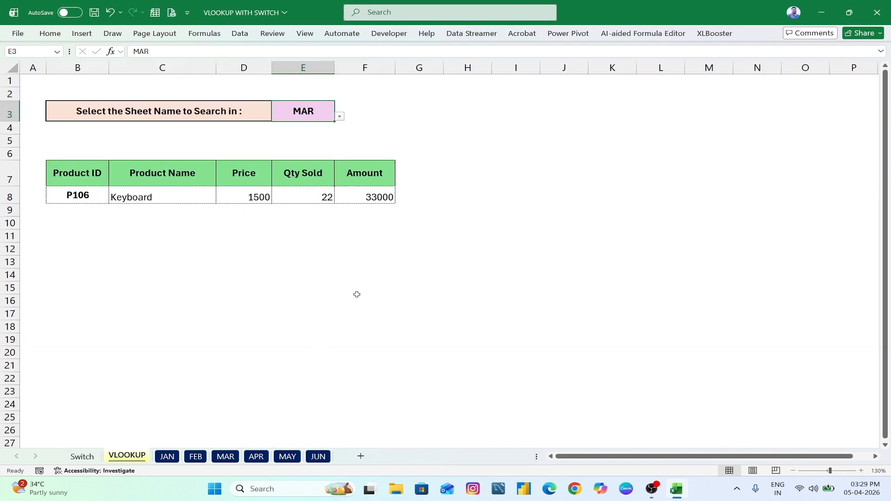
Try product ID P103 in B8 and leave the cell set to P108
click(356, 297)
click(91, 194)
click(113, 200)
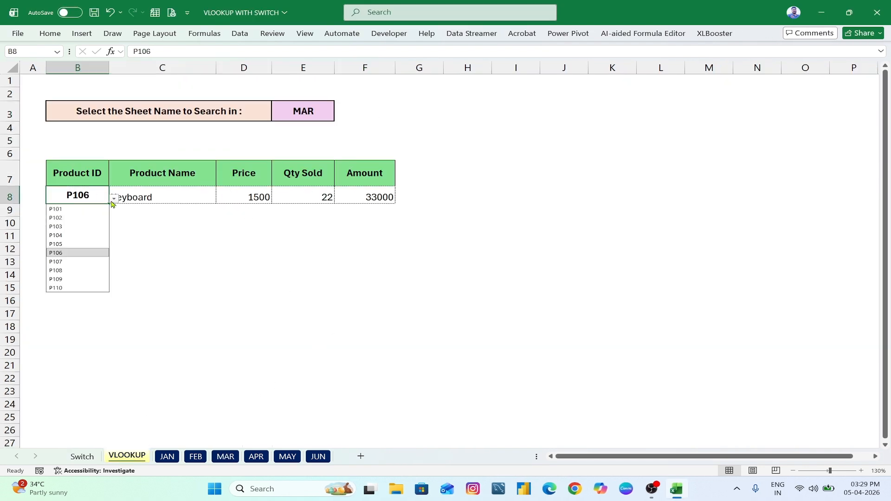
click(88, 226)
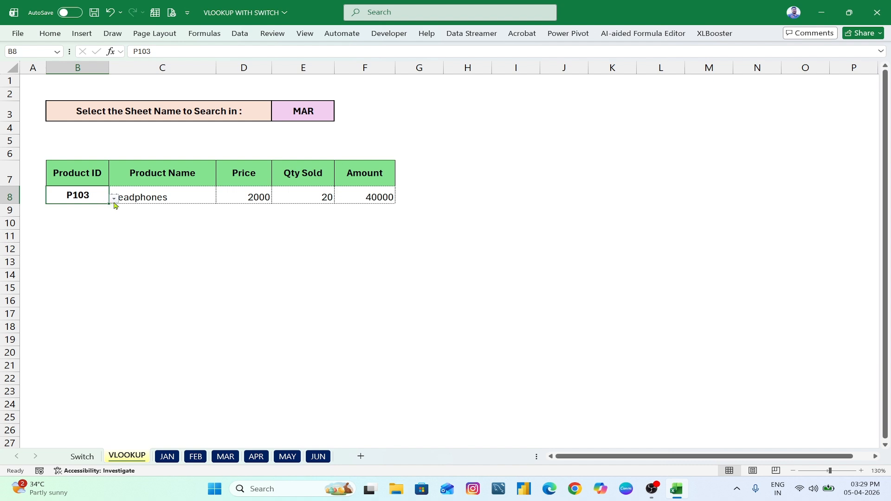
click(113, 200)
click(56, 271)
Select MAY as the sheet name to search in cell E3
click(308, 116)
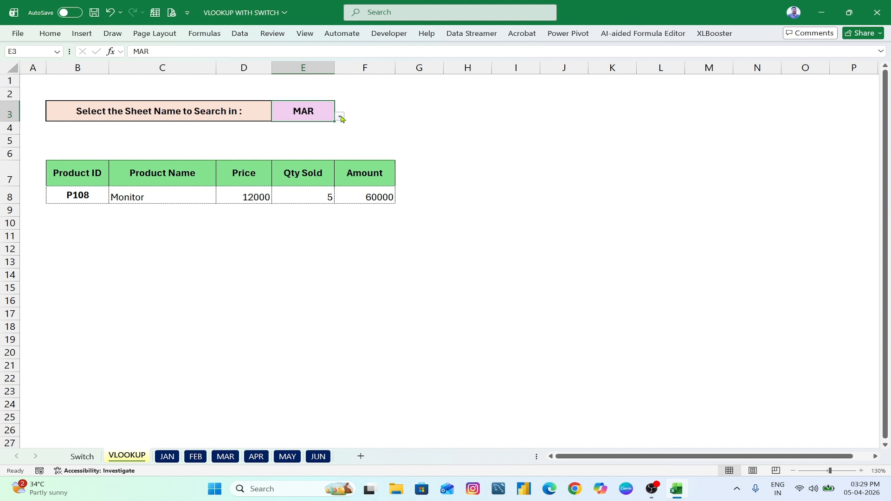
click(341, 119)
click(283, 162)
click(209, 250)
drag(131, 202, 328, 191)
click(162, 244)
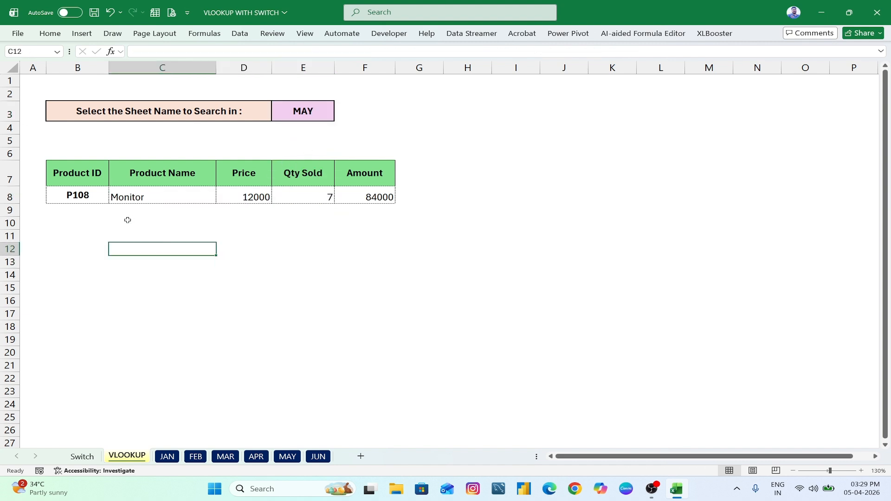
Examine the column index numbers in the Product Name formula in C8 and the Amount formula in F8
click(178, 194)
double_click(386, 191)
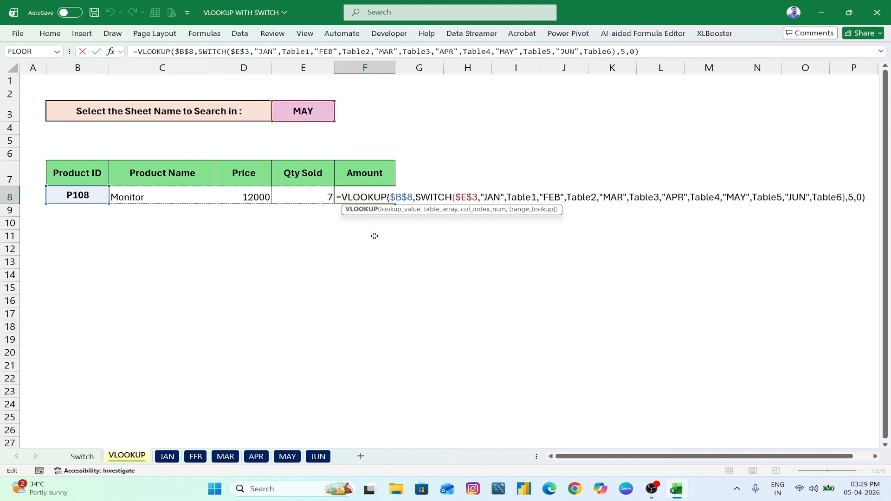
key(Escape)
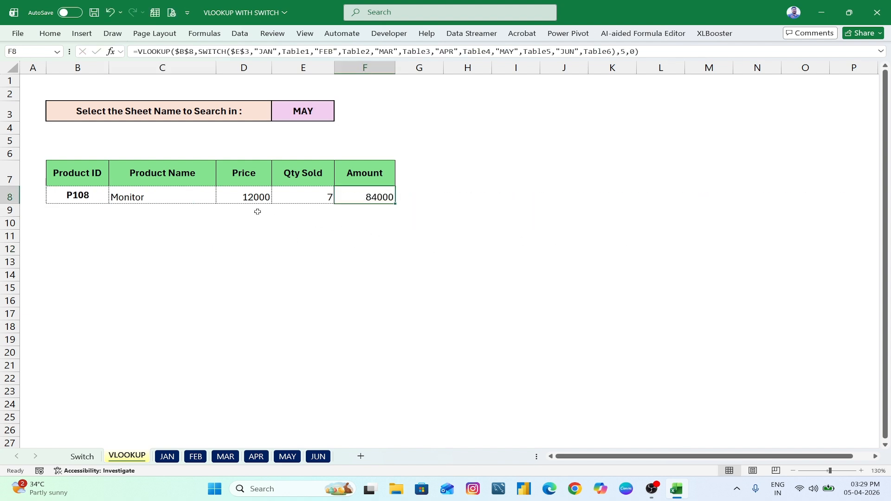
click(171, 195)
key(Down)
key(Down)
key(Down)
key(Down)
key(Down)
key(Down)
key(Down)
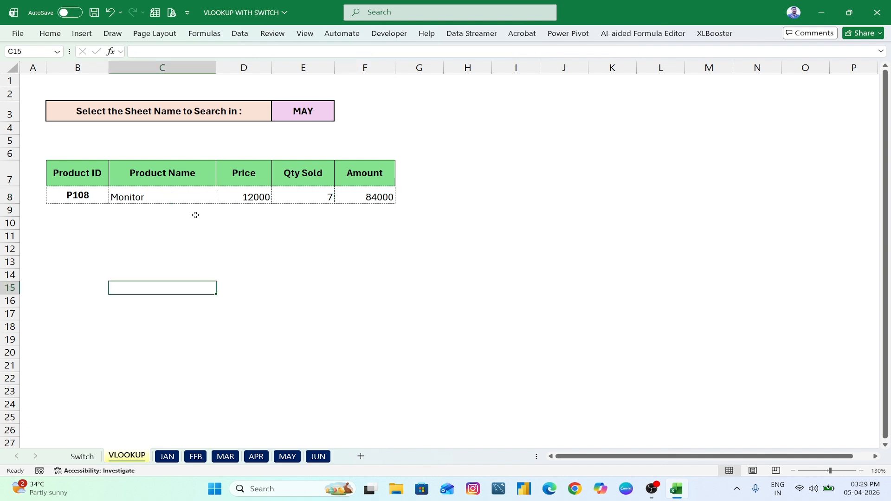
In the C8 VLOOKUP formula, replace the column index 2 with a COLUMNS function over the header range B7:C7
double_click(186, 193)
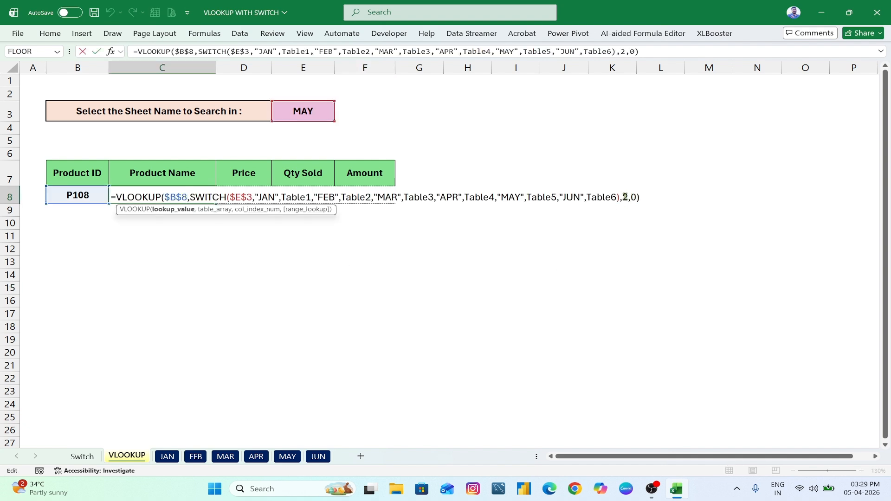
double_click(625, 198)
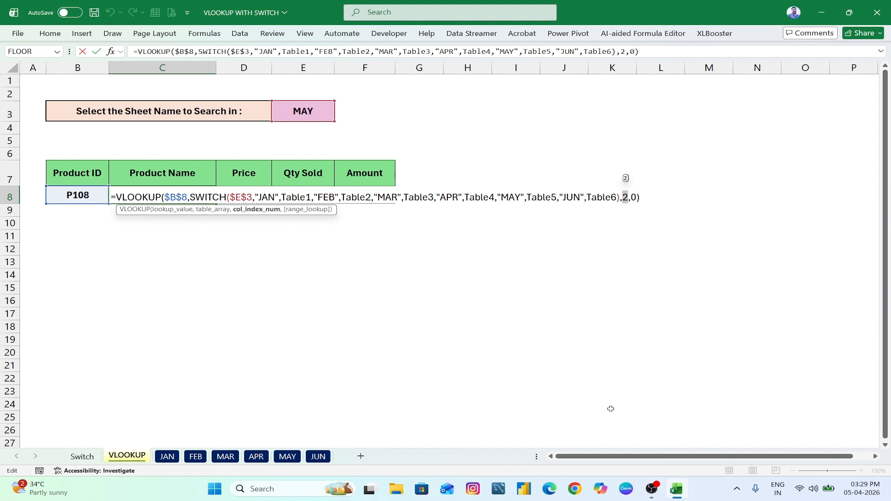
key(BackSpace)
text(COLUMN)
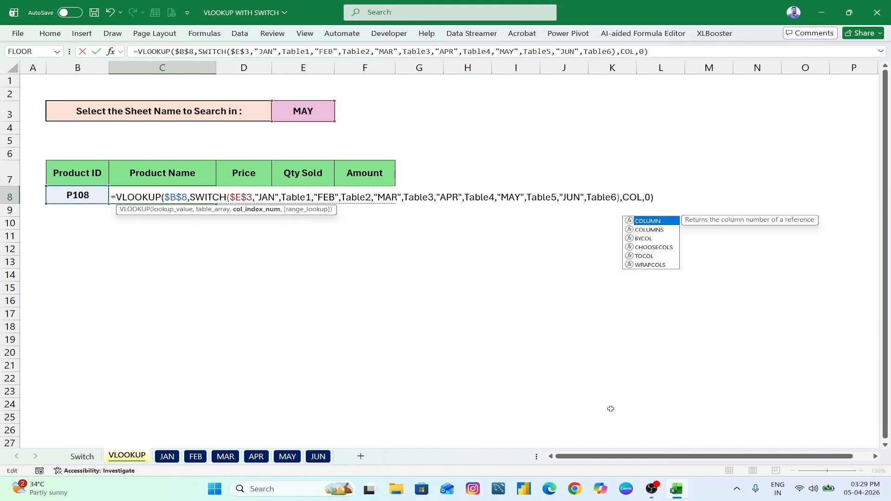
text(S)
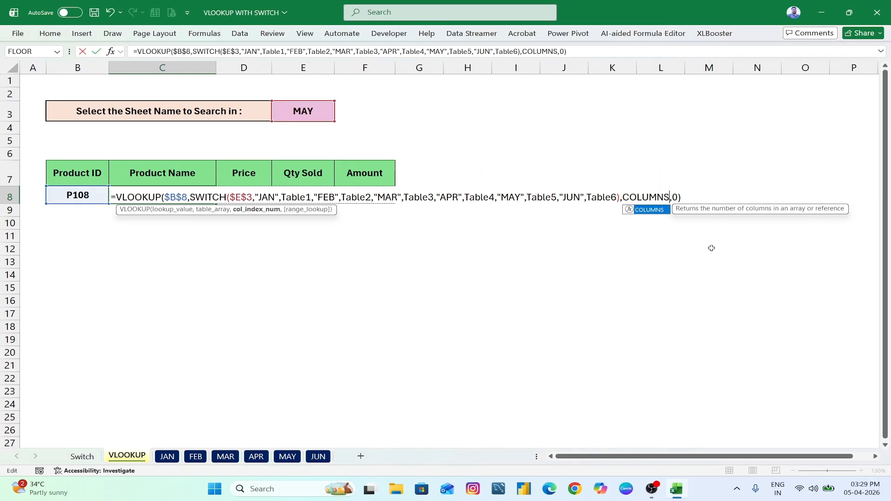
text(()
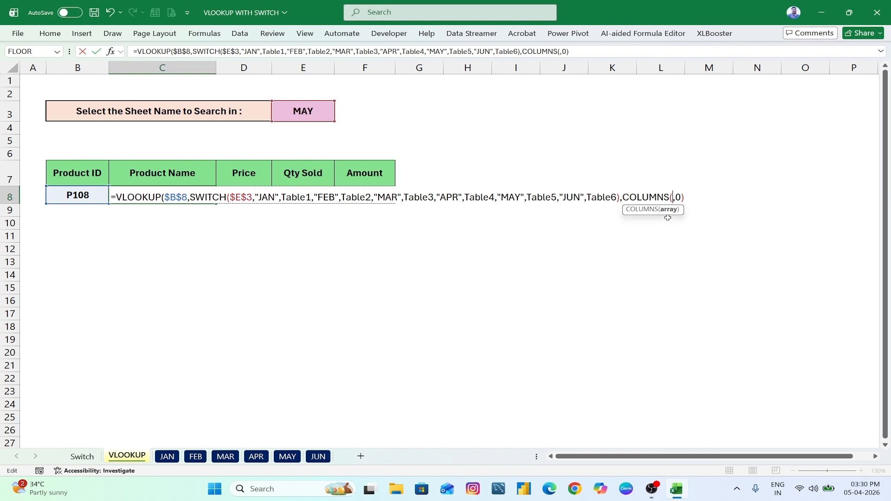
click(86, 175)
drag(88, 177, 154, 176)
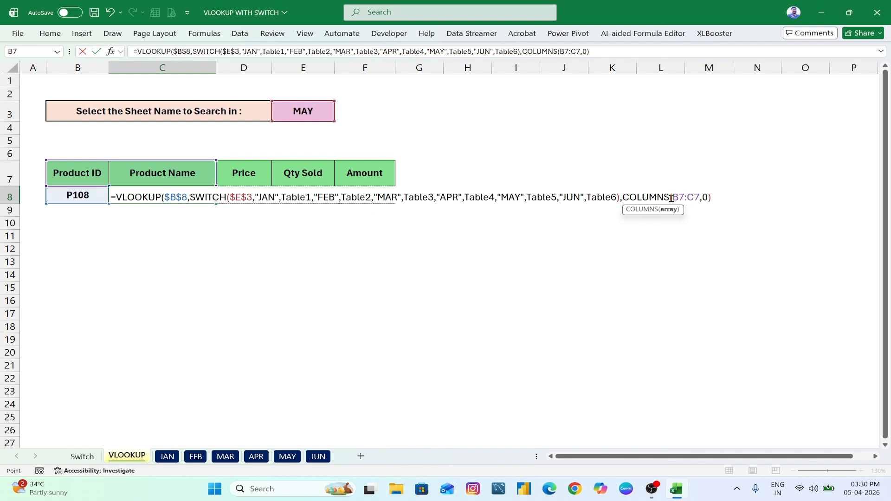
Lock the range start as $B$7, close the COLUMNS function, keep 0 as the range lookup and commit the C8 formula
drag(672, 198, 685, 199)
key(F4)
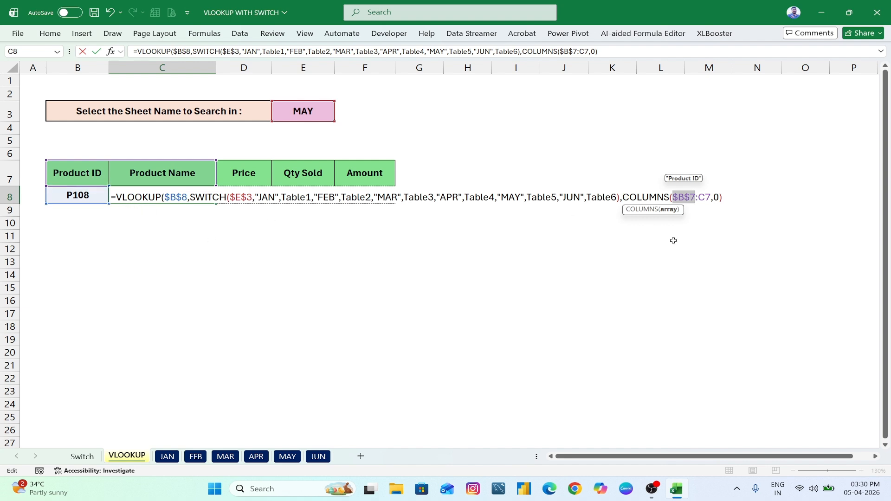
click(732, 197)
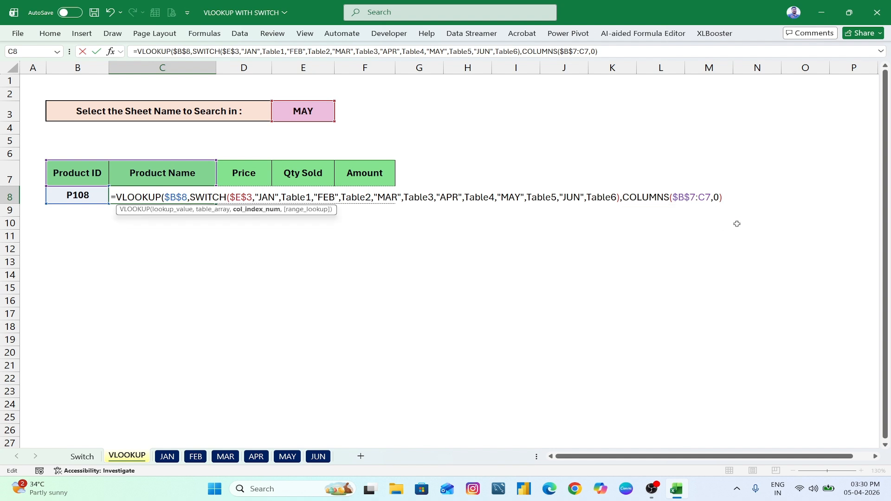
key(BackSpace)
key(BackSpace)
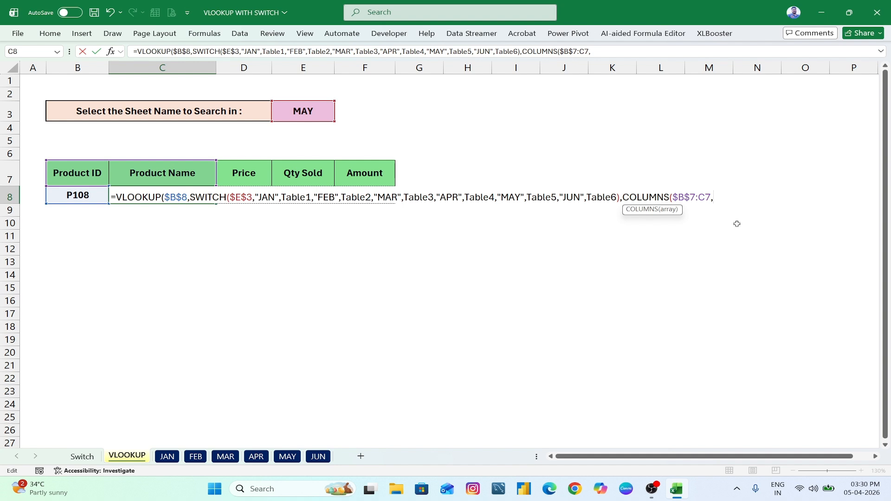
key(BackSpace)
text(),)
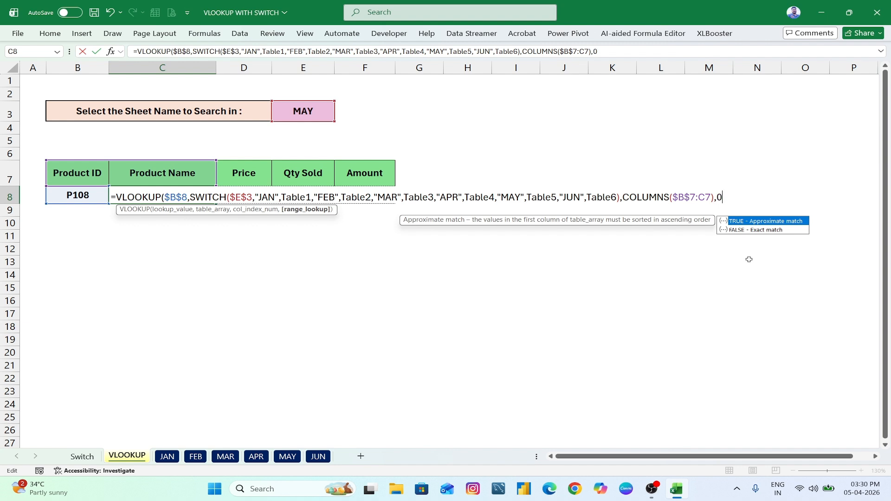
text(0))
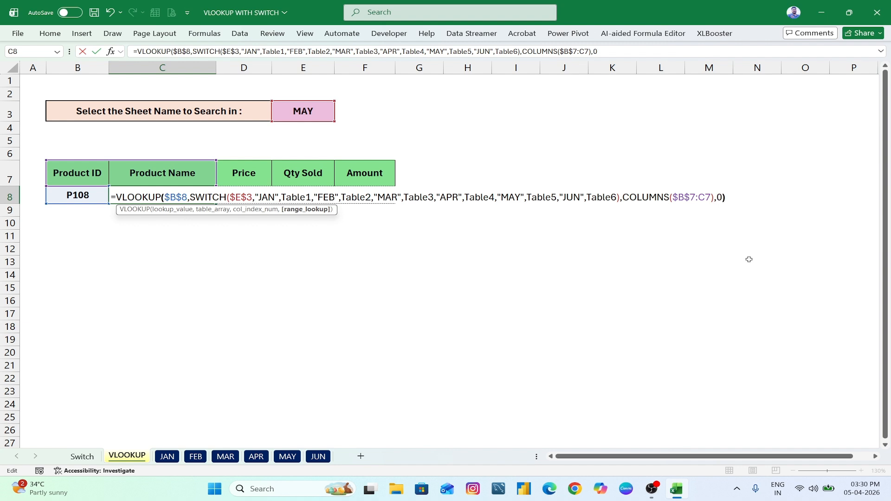
key(Return)
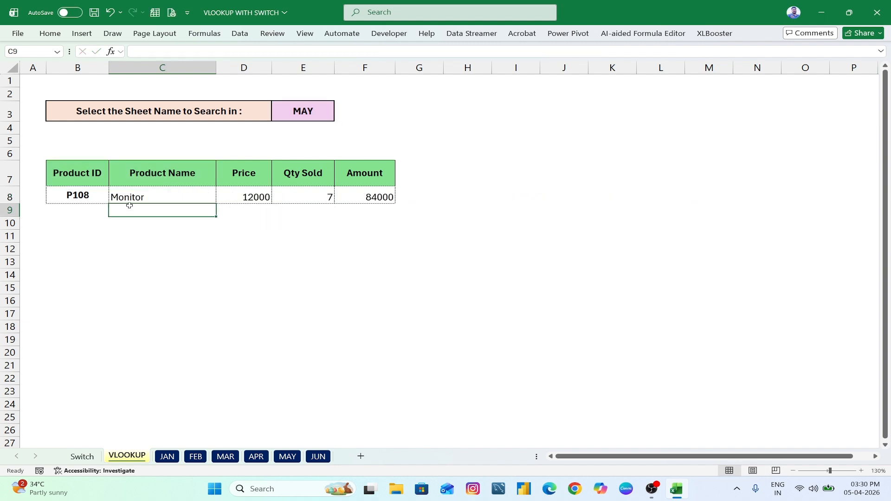
Clear the old Price, Qty Sold and Amount formulas from D8:F8
click(164, 196)
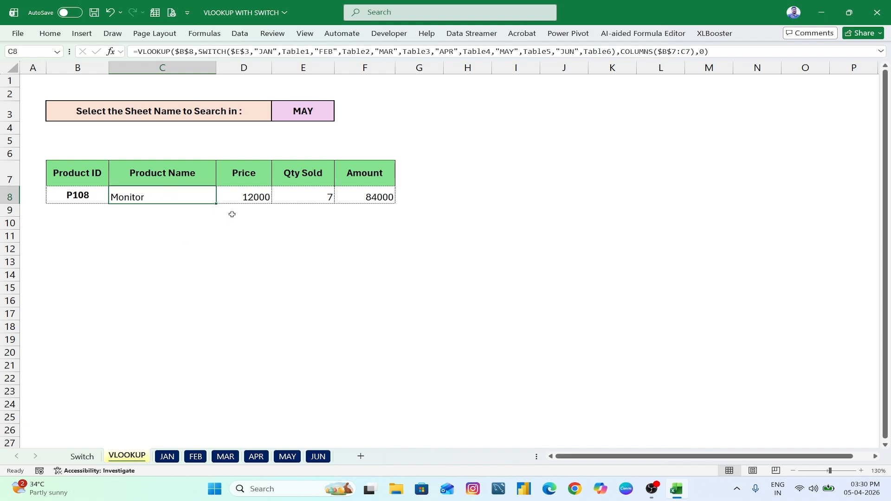
drag(238, 197, 364, 196)
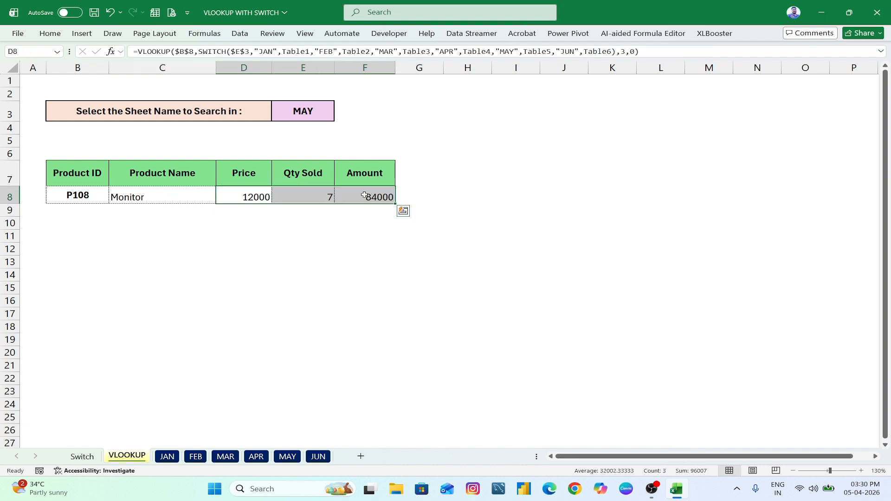
key(Delete)
click(236, 210)
Fill the Product Name formula from C8 across to F8
click(180, 183)
click(168, 191)
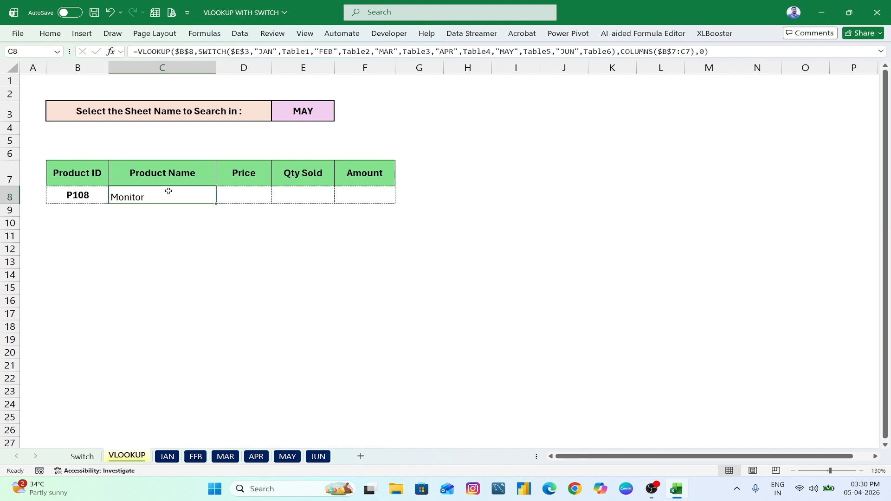
drag(216, 203, 395, 206)
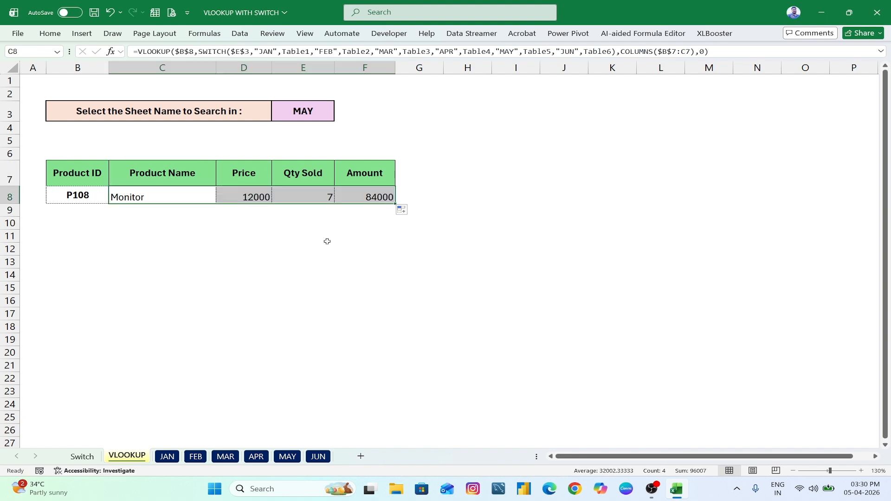
click(204, 253)
Try product ID P105 in B8 and leave the cell set to P107
click(92, 198)
click(113, 199)
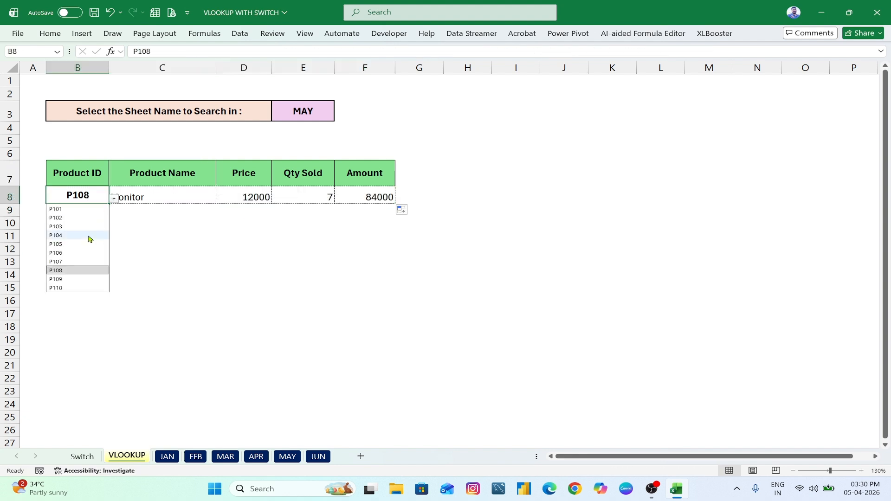
click(88, 244)
click(179, 239)
click(95, 196)
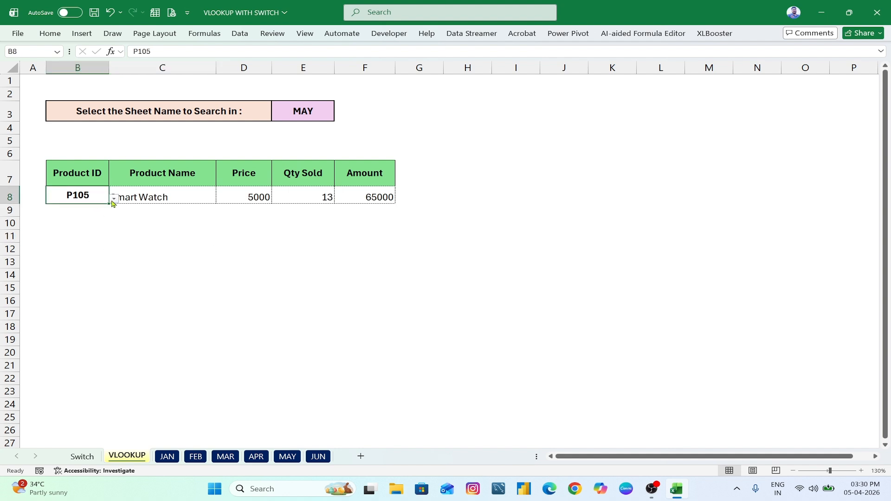
click(113, 198)
click(72, 261)
Select MAR as the sheet name to search in cell E3
click(306, 115)
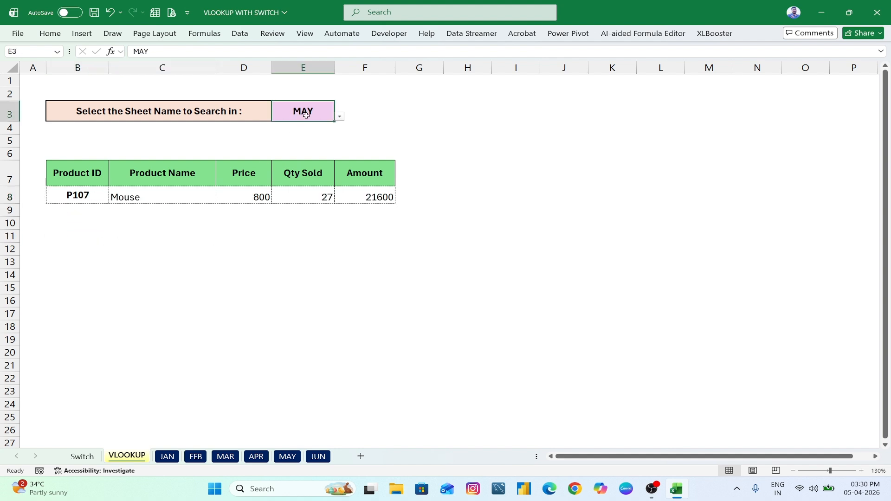
click(340, 116)
click(296, 143)
click(286, 251)
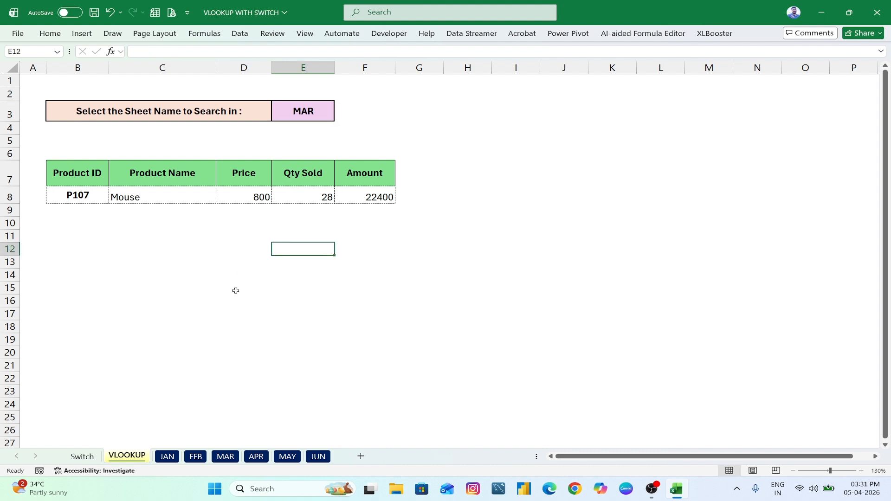
Minimize the workbook window to show the desktop
click(256, 298)
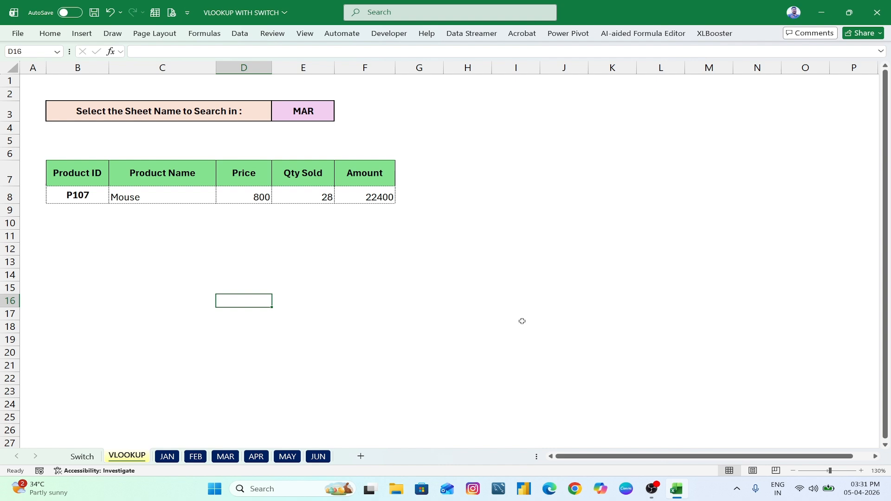
click(563, 346)
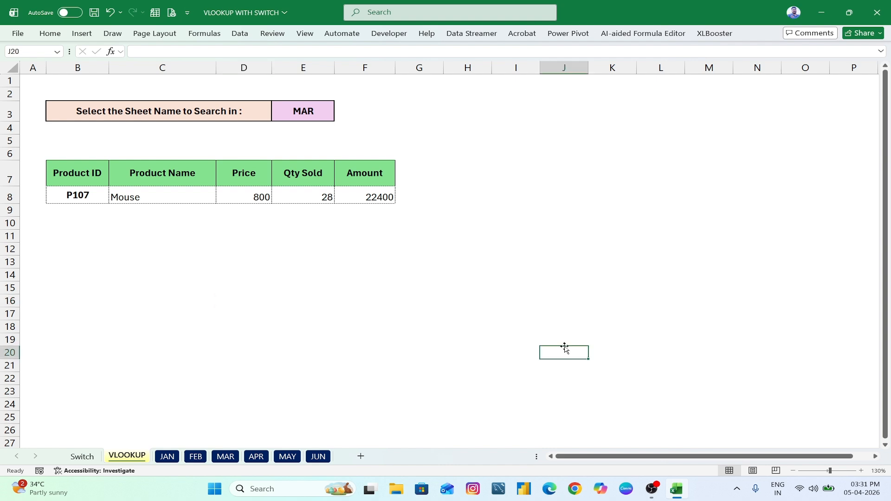
click(820, 12)
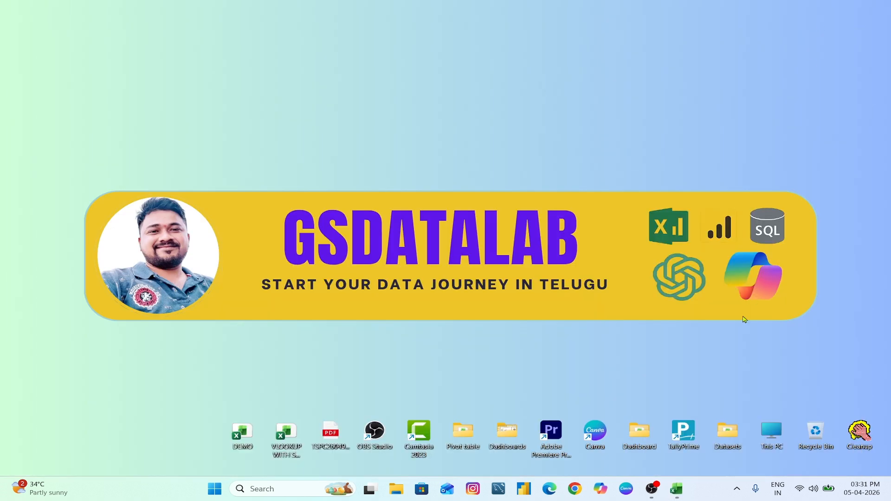